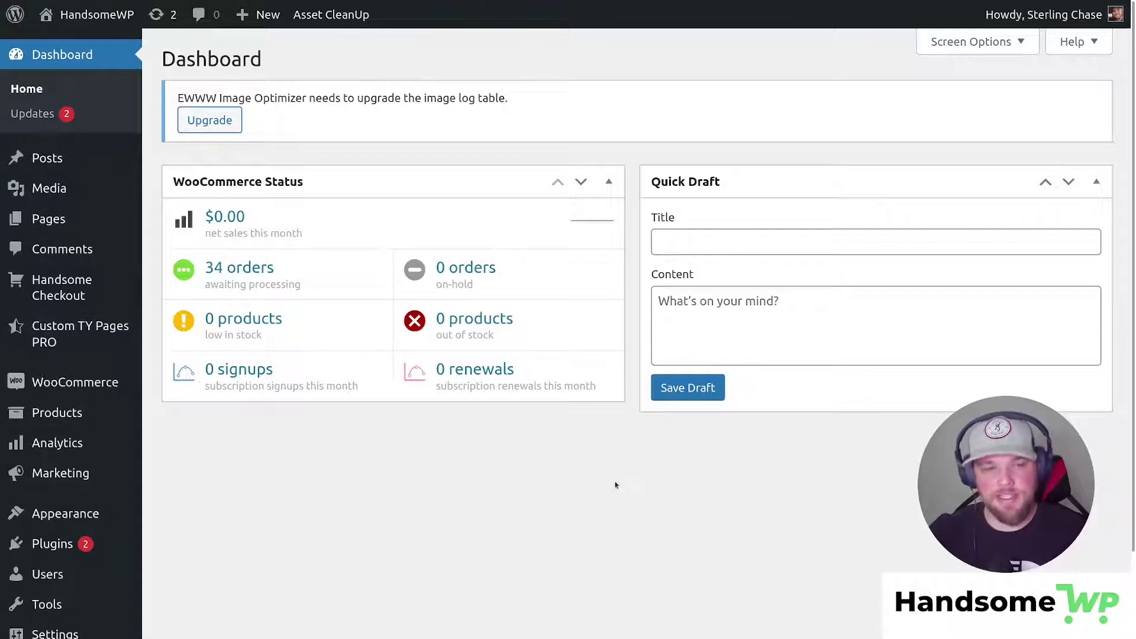
Step: Open the WooCommerce product attributes page and look over the form for adding a new attribute
{"action": "mouse_move", "coordinate": [77, 386]}
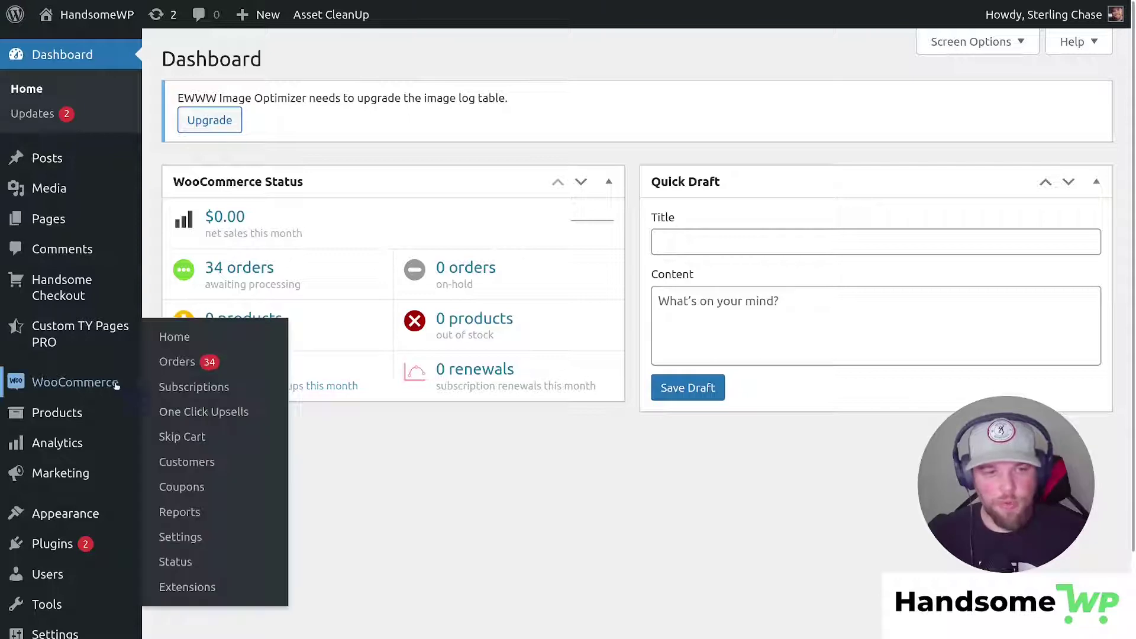
{"action": "mouse_move", "coordinate": [76, 413]}
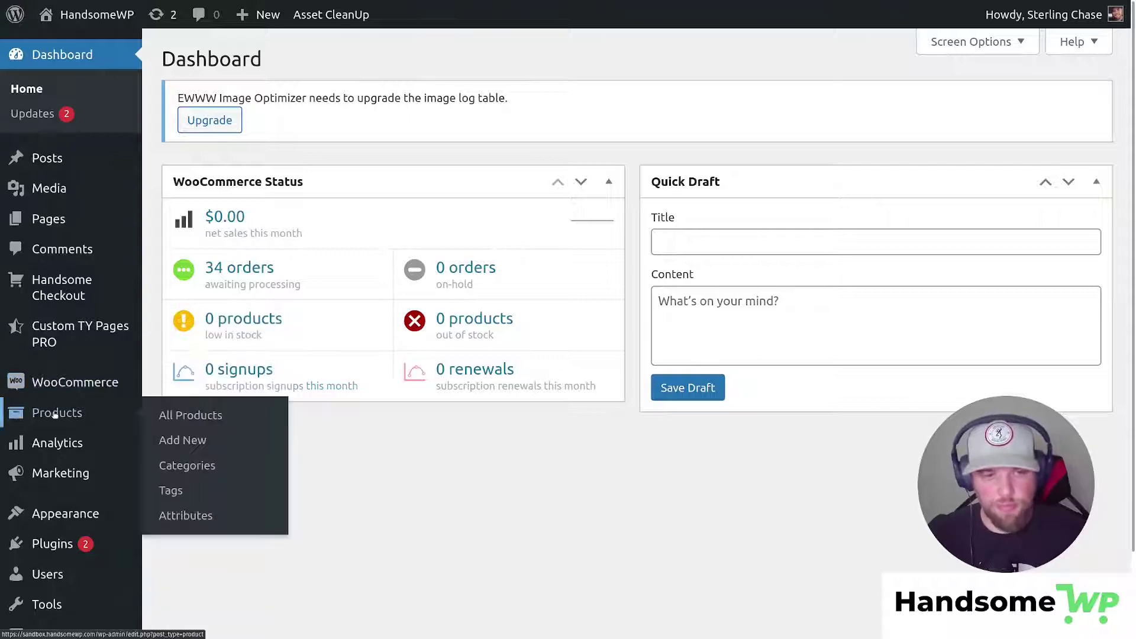
{"action": "left_click", "coordinate": [210, 525]}
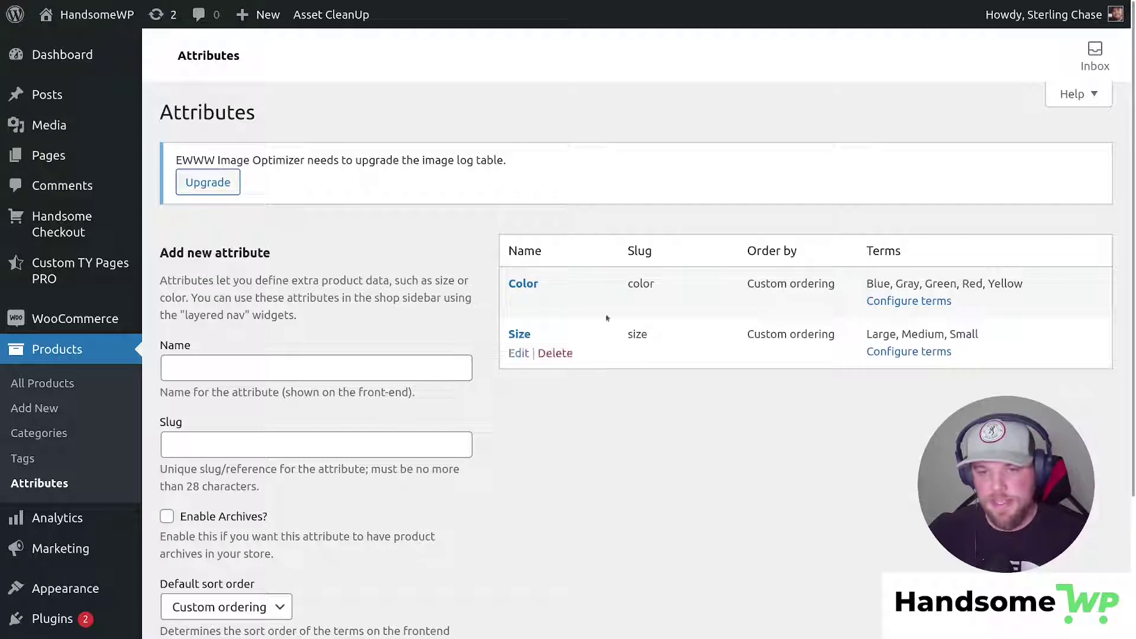
{"action": "left_click", "coordinate": [377, 375]}
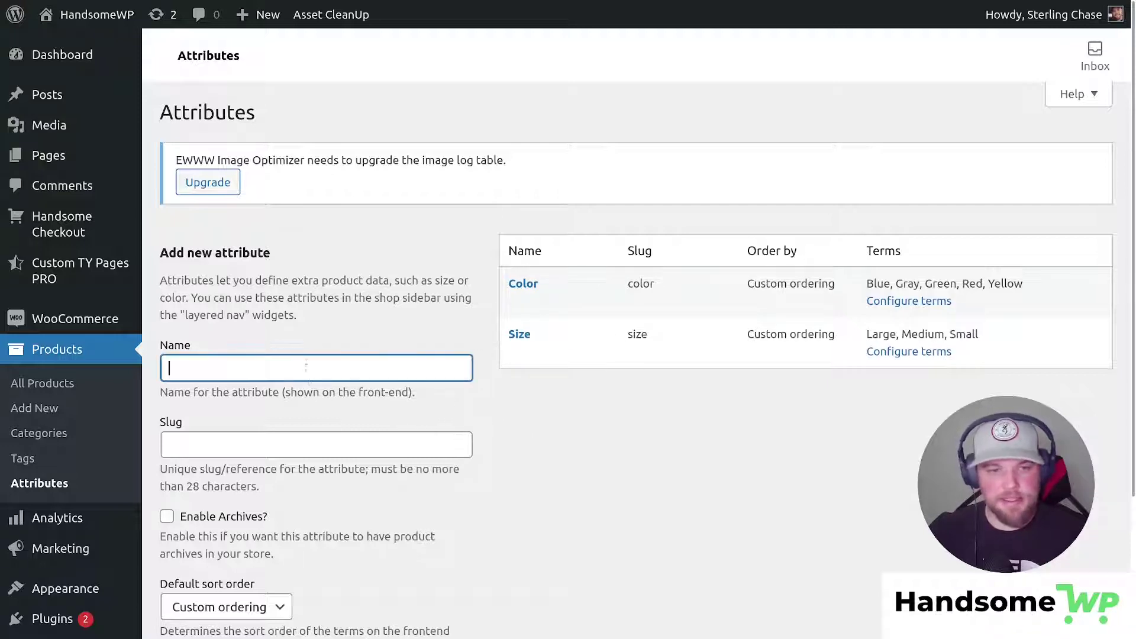
{"action": "scroll", "coordinate": [607, 424], "scroll_direction": "down", "scroll_amount": 3}
{"action": "scroll", "coordinate": [607, 425], "scroll_direction": "up", "scroll_amount": 3}
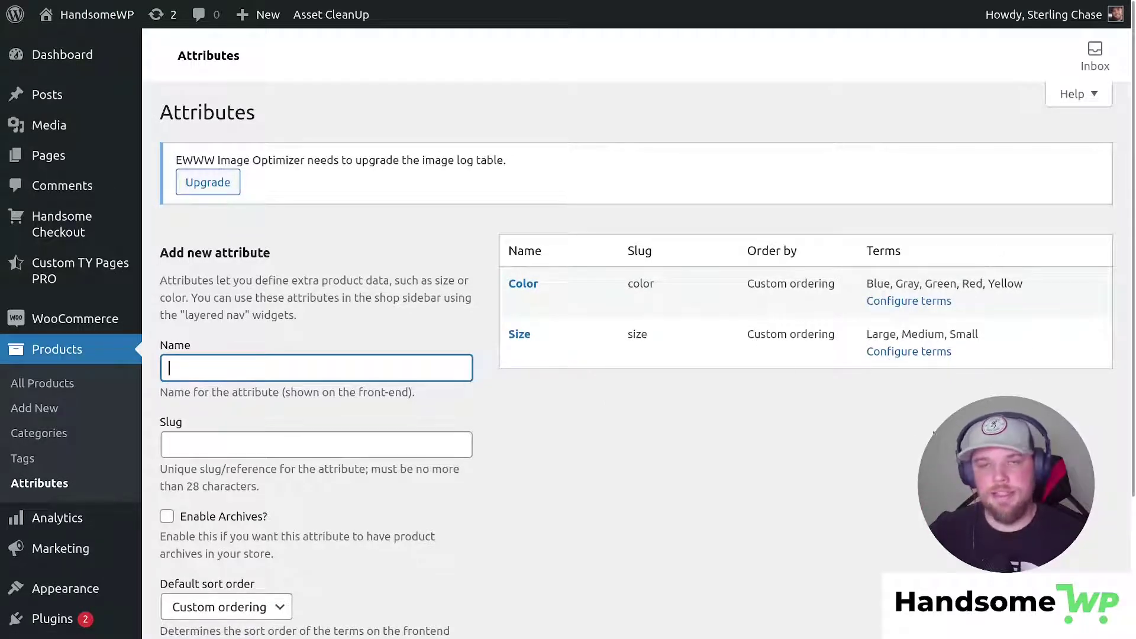
Step: Examine the Large, Medium and Small terms of the Size attribute
{"action": "double_click", "coordinate": [881, 335]}
{"action": "double_click", "coordinate": [916, 335]}
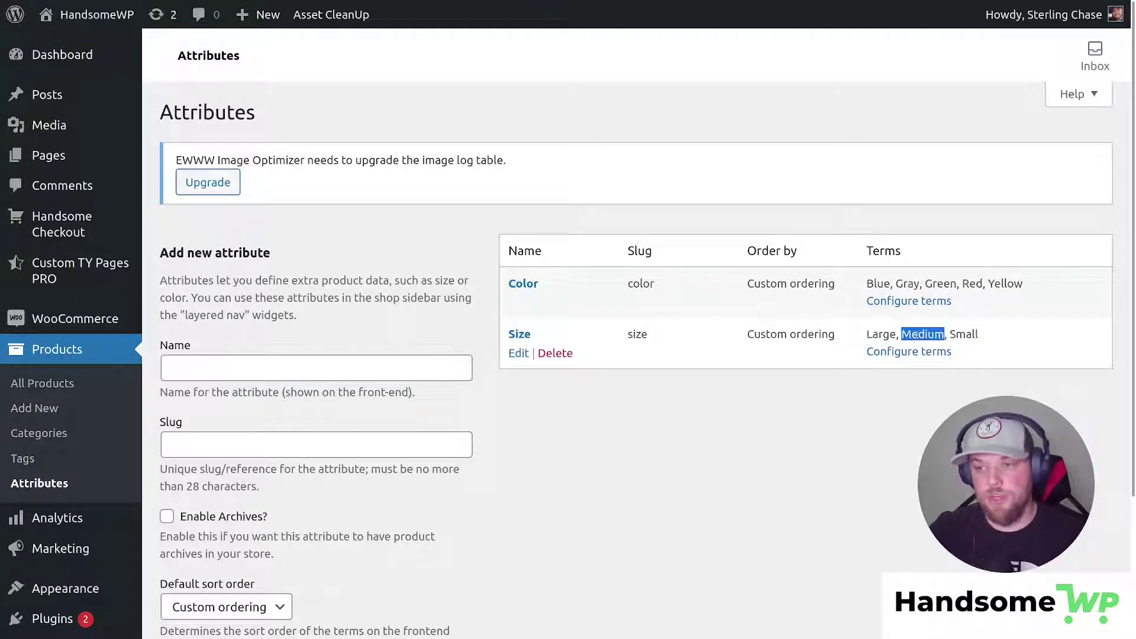
{"action": "double_click", "coordinate": [962, 335]}
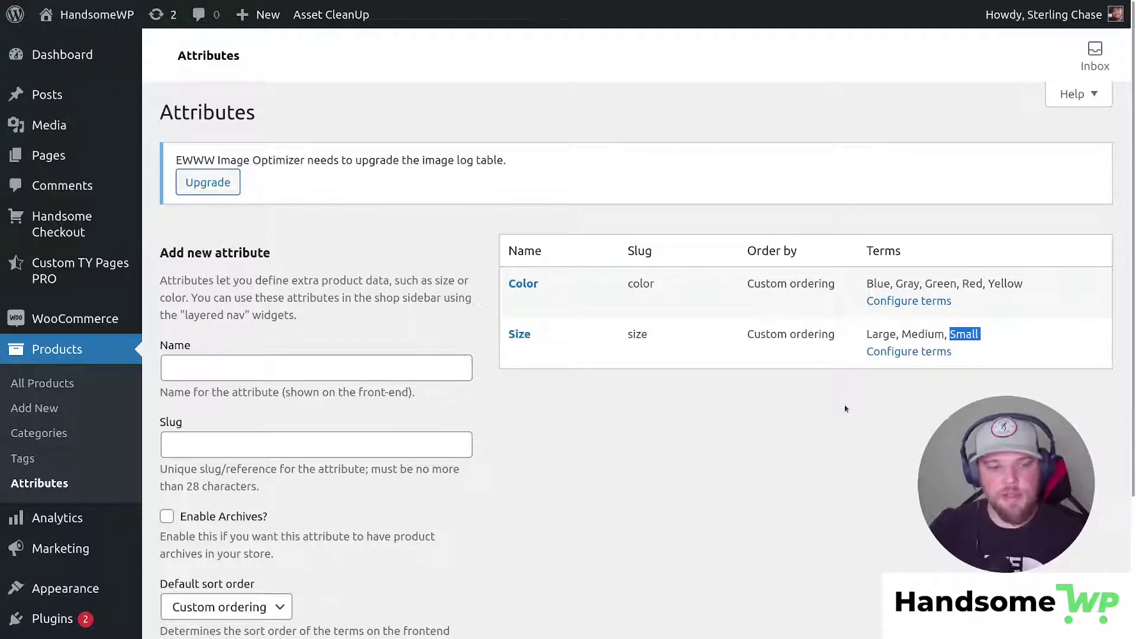
Step: Open the T-Shirt product for editing and choose Variable product as its product type
{"action": "left_click", "coordinate": [40, 385]}
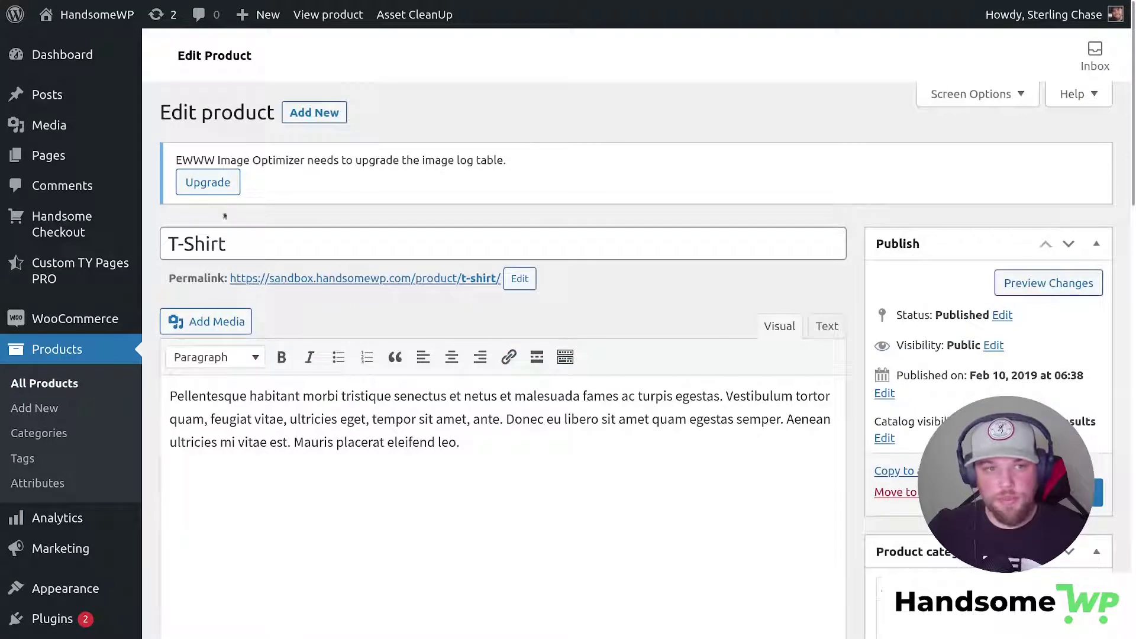
{"action": "scroll", "coordinate": [511, 306], "scroll_direction": "down", "scroll_amount": 3}
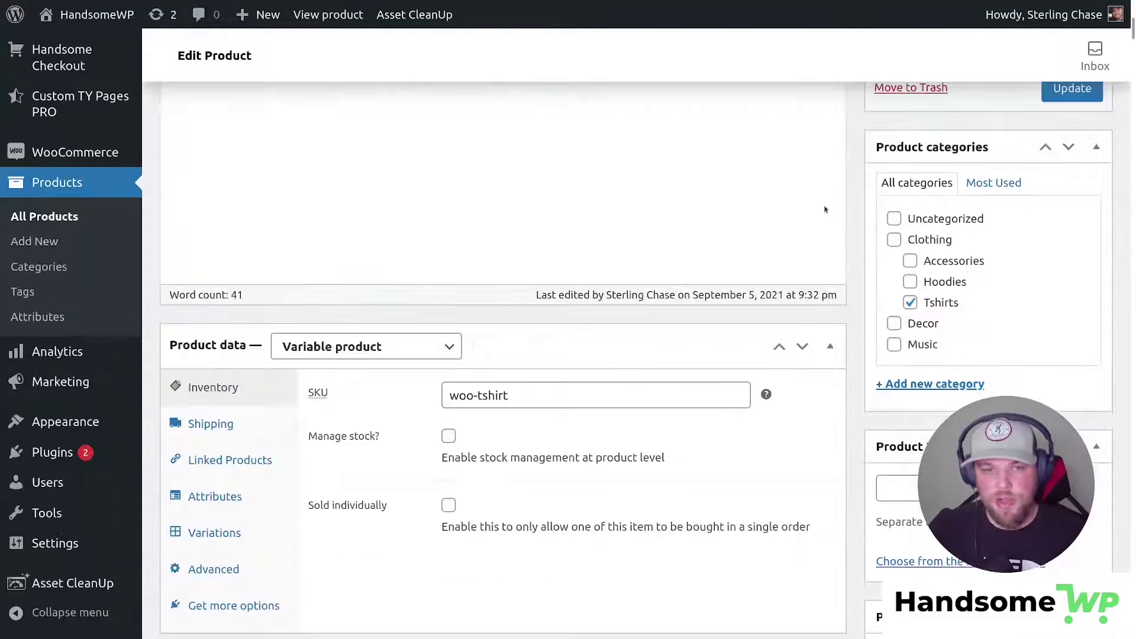
{"action": "left_click", "coordinate": [381, 349]}
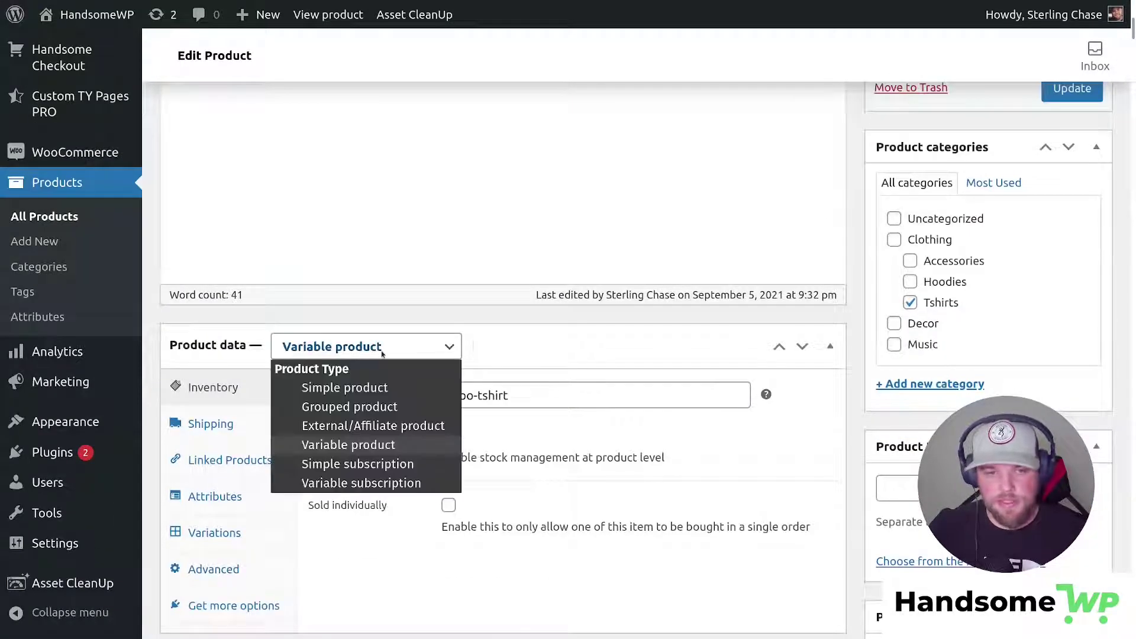
{"action": "left_click", "coordinate": [348, 444]}
{"action": "scroll", "coordinate": [604, 349], "scroll_direction": "down", "scroll_amount": 9}
{"action": "scroll", "coordinate": [606, 342], "scroll_direction": "up", "scroll_amount": 5}
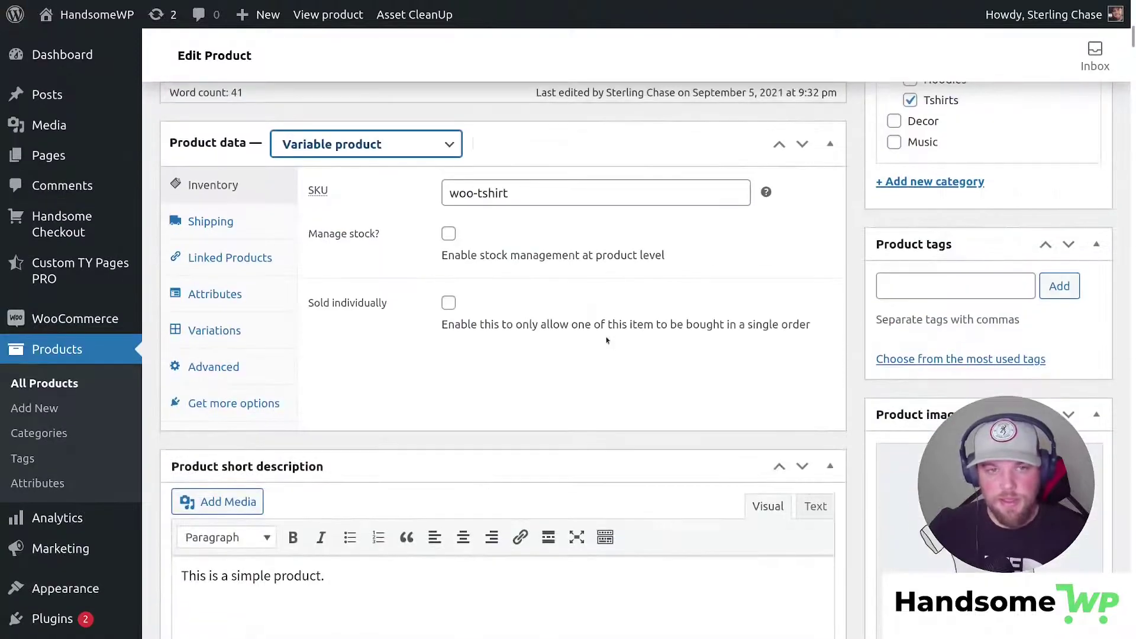
Step: Show the T-Shirt's attributes and expand Size to review its values, visibility and use for variations
{"action": "left_click", "coordinate": [216, 293]}
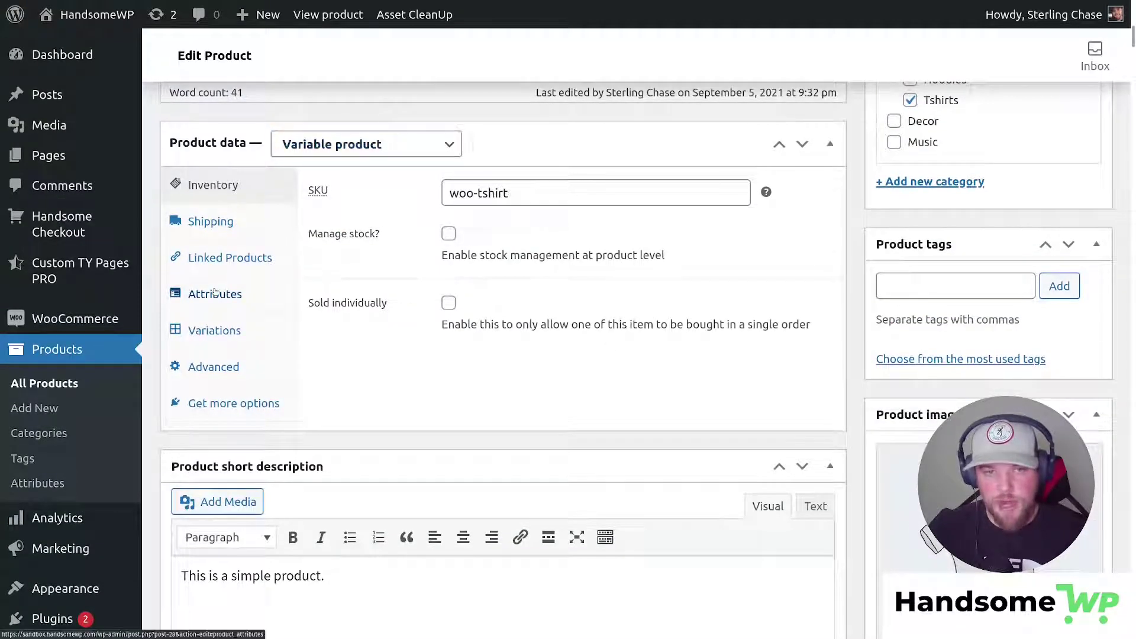
{"action": "left_click", "coordinate": [426, 184]}
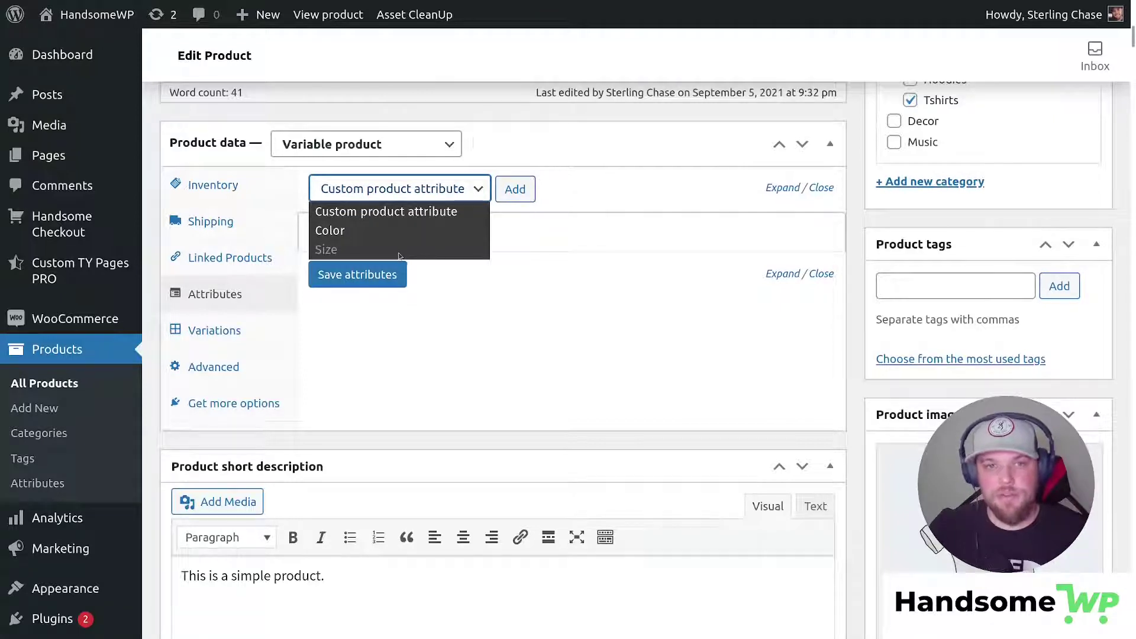
{"action": "left_click", "coordinate": [541, 183]}
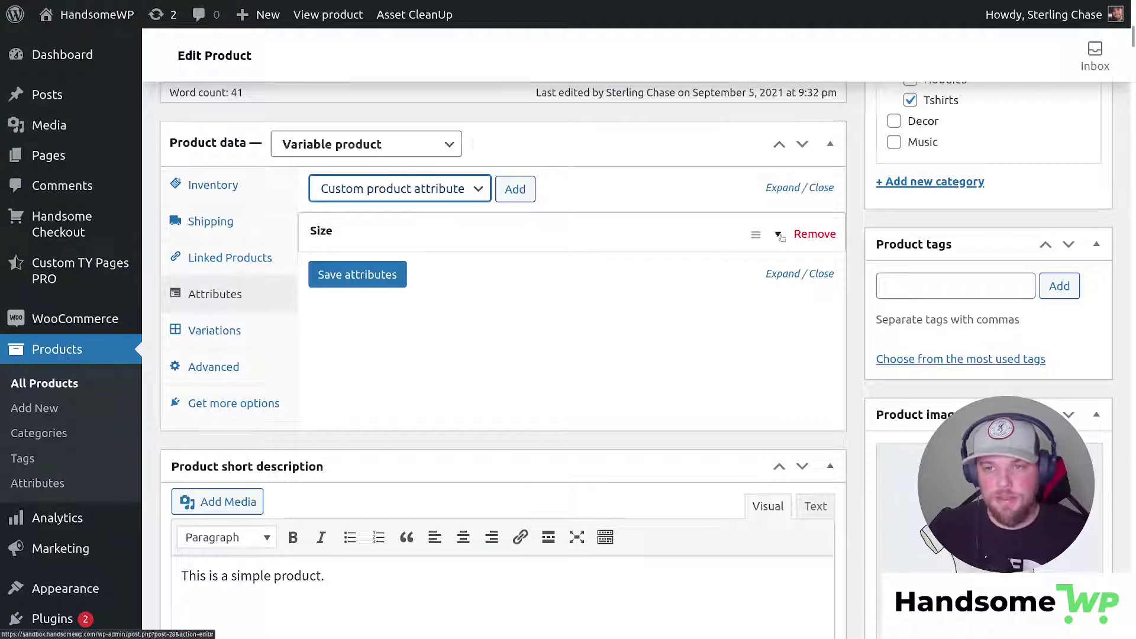
{"action": "left_click", "coordinate": [779, 235]}
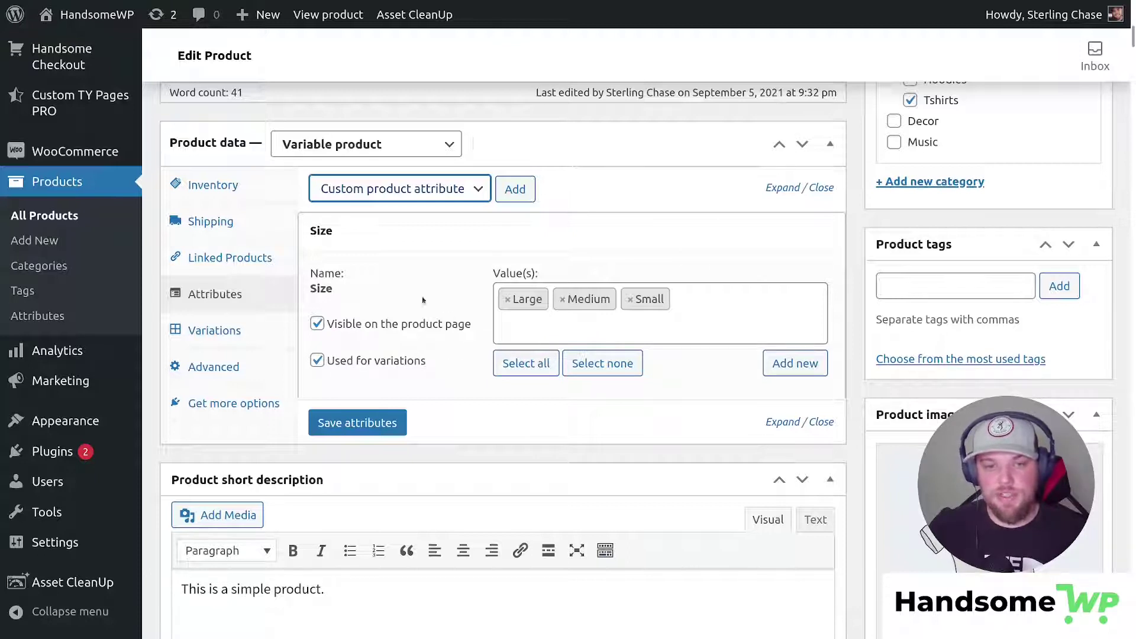
Step: Show the T-Shirt's variations and review the default size choices and the available bulk variation actions
{"action": "left_click", "coordinate": [234, 331]}
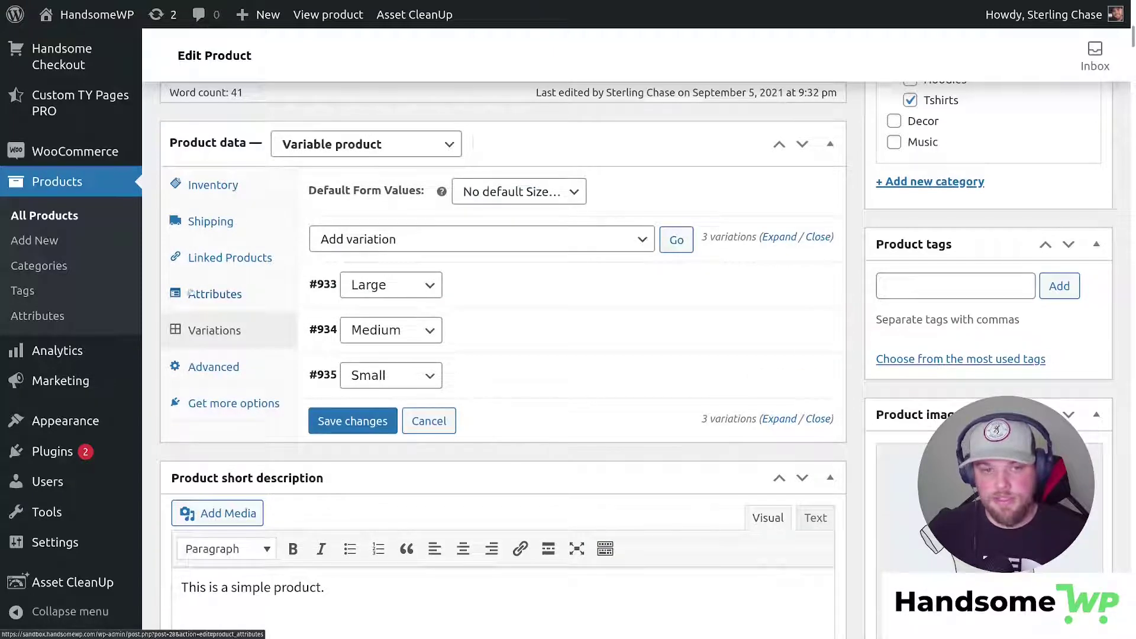
{"action": "left_click", "coordinate": [558, 198]}
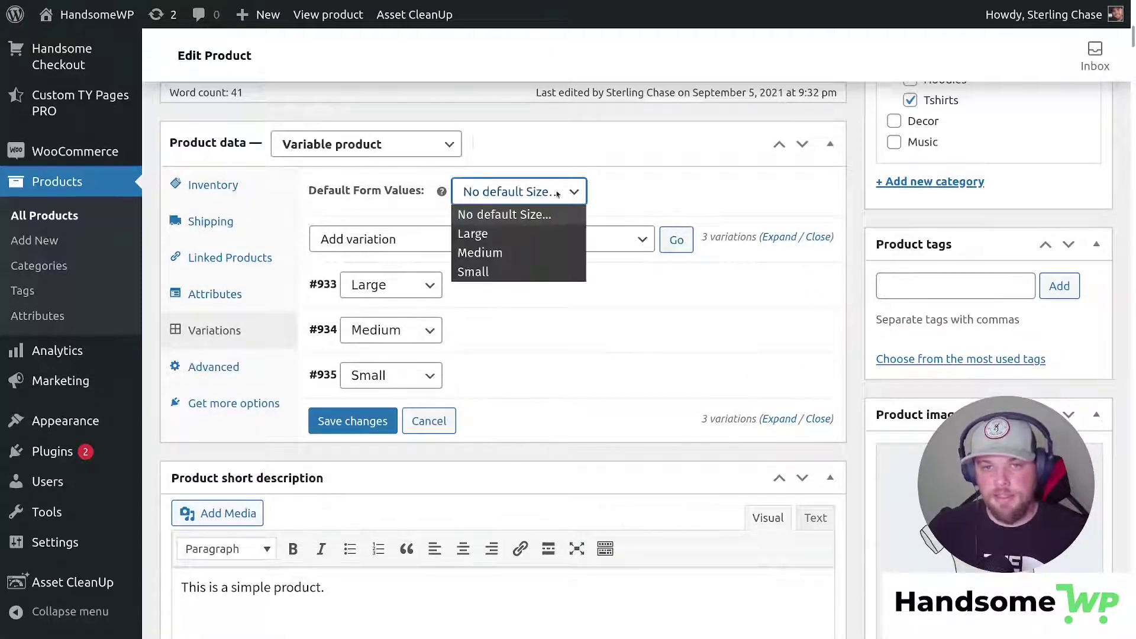
{"action": "left_click", "coordinate": [509, 213]}
{"action": "left_click", "coordinate": [535, 239]}
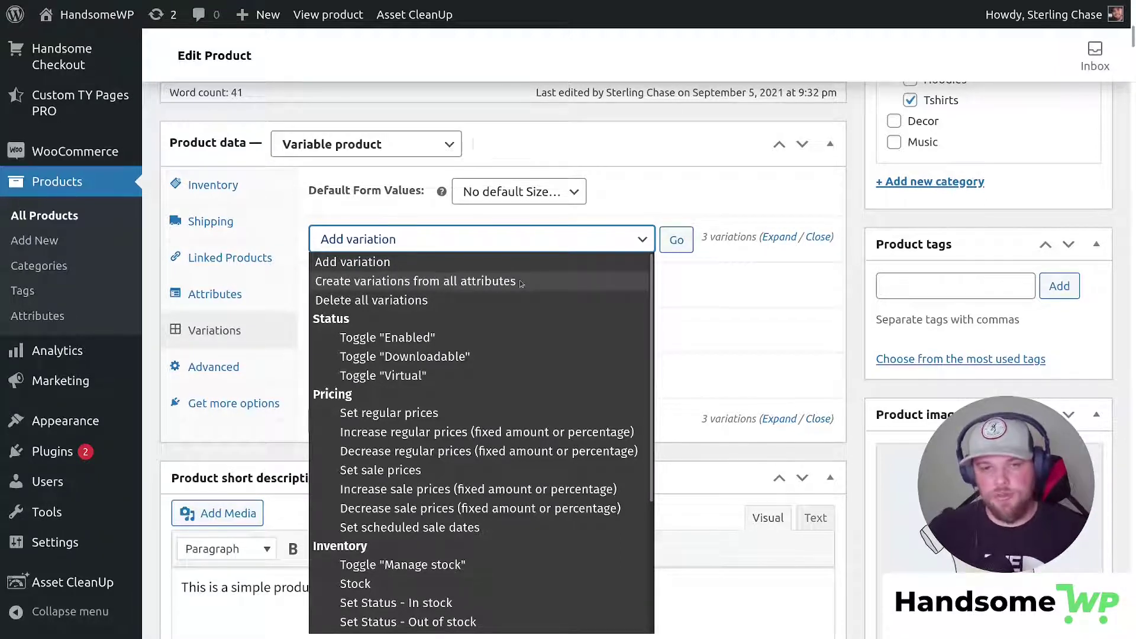
{"action": "left_click", "coordinate": [565, 215]}
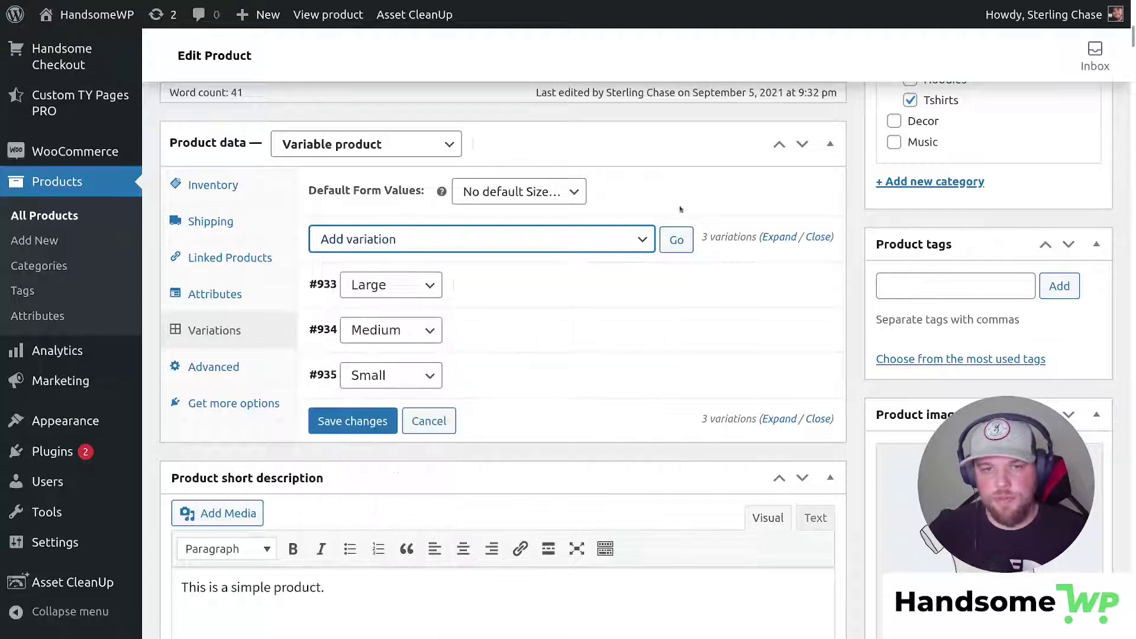
Step: Expand the Large variation and examine its regular price and other settings
{"action": "scroll", "coordinate": [473, 236], "scroll_direction": "down", "scroll_amount": 2}
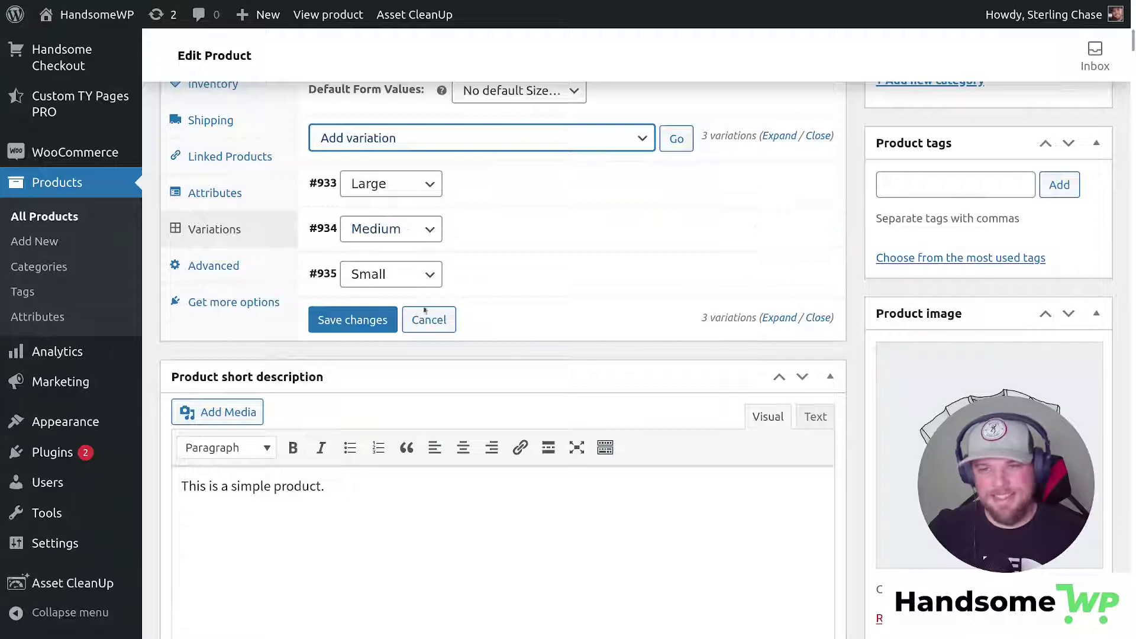
{"action": "left_click", "coordinate": [780, 184]}
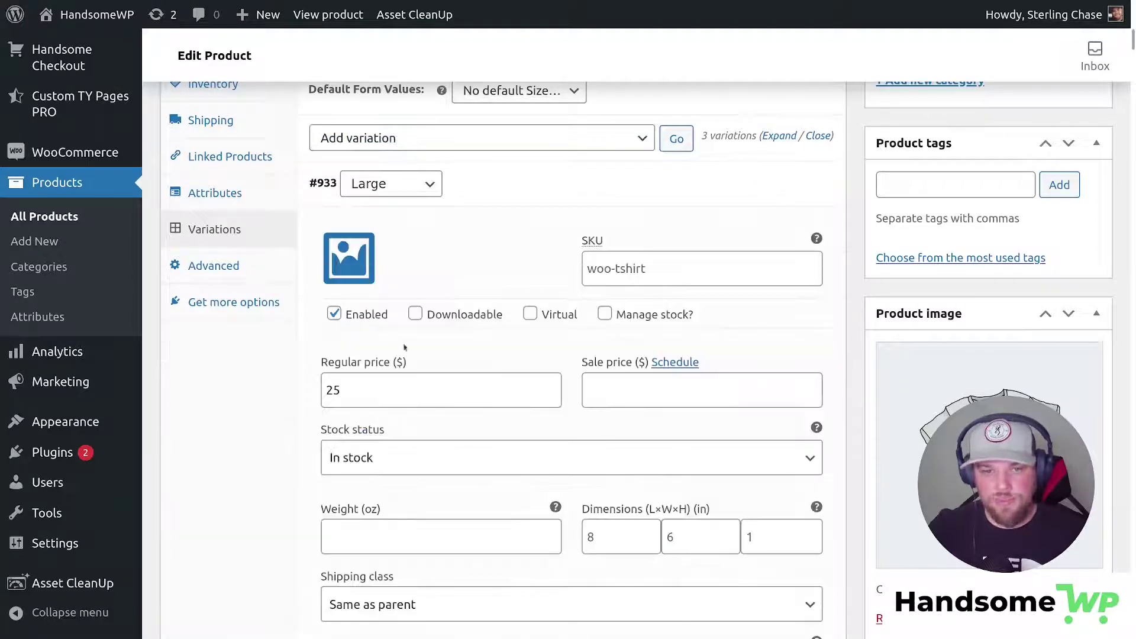
{"action": "left_click", "coordinate": [336, 390]}
{"action": "double_click", "coordinate": [336, 390]}
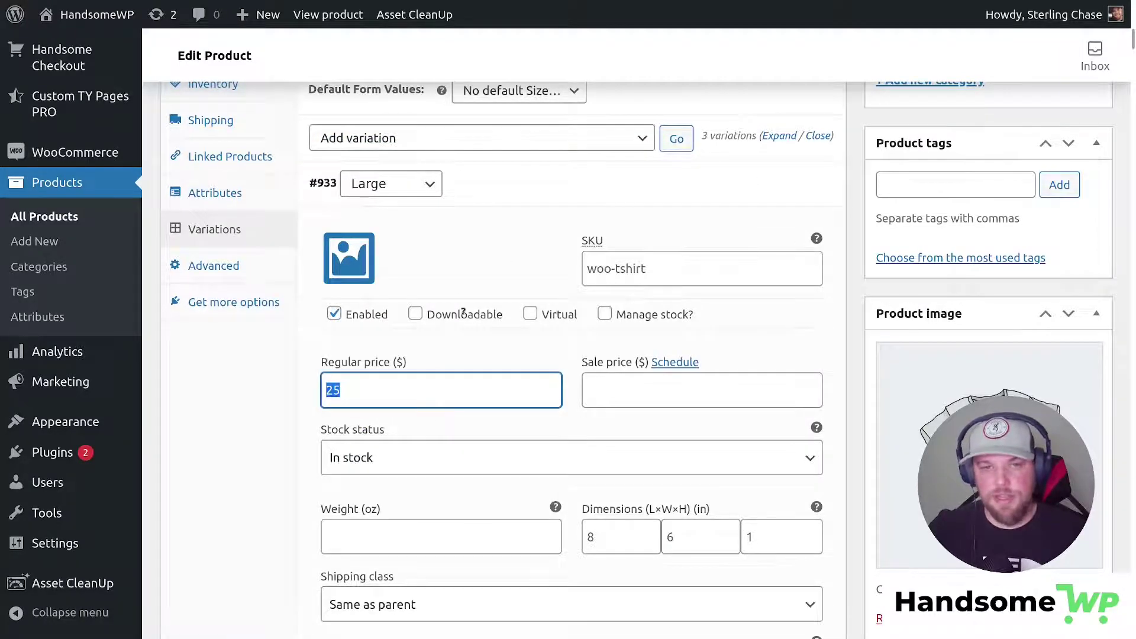
{"action": "scroll", "coordinate": [355, 367], "scroll_direction": "down", "scroll_amount": 6}
{"action": "scroll", "coordinate": [356, 343], "scroll_direction": "up", "scroll_amount": 5}
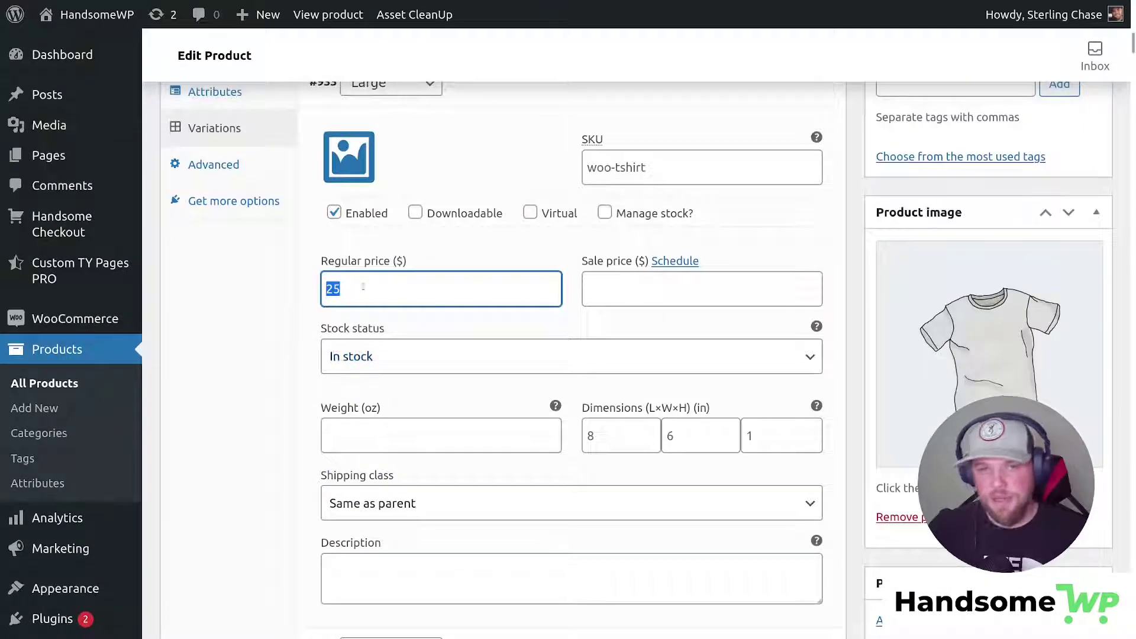
Step: Expand the Medium and Small variations and compare their regular prices
{"action": "scroll", "coordinate": [538, 380], "scroll_direction": "down", "scroll_amount": 7}
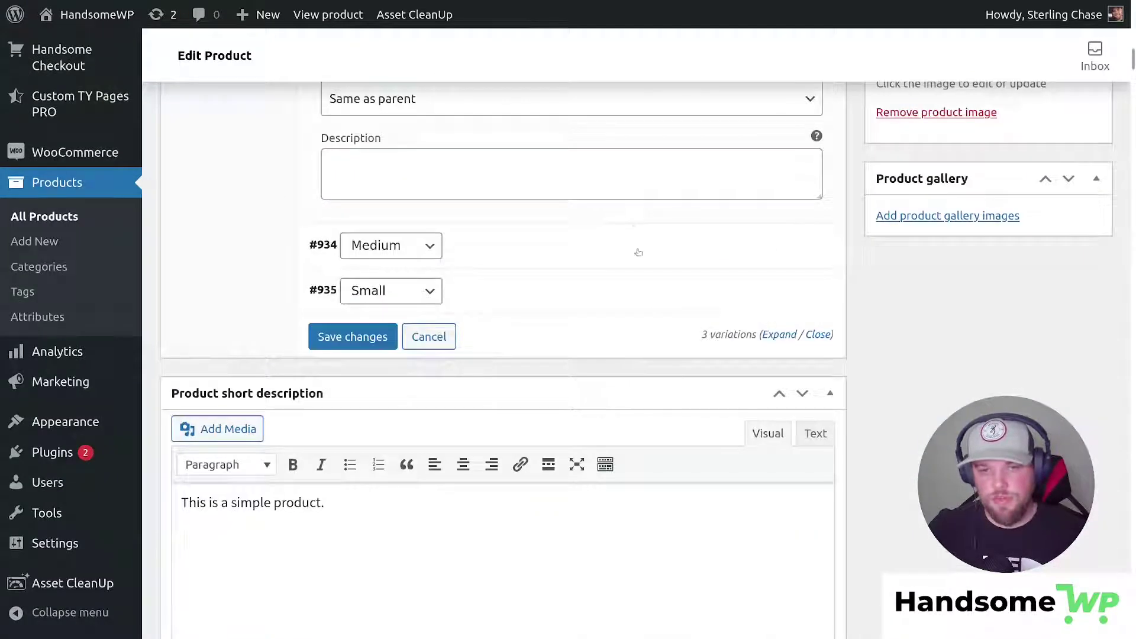
{"action": "left_click", "coordinate": [771, 249]}
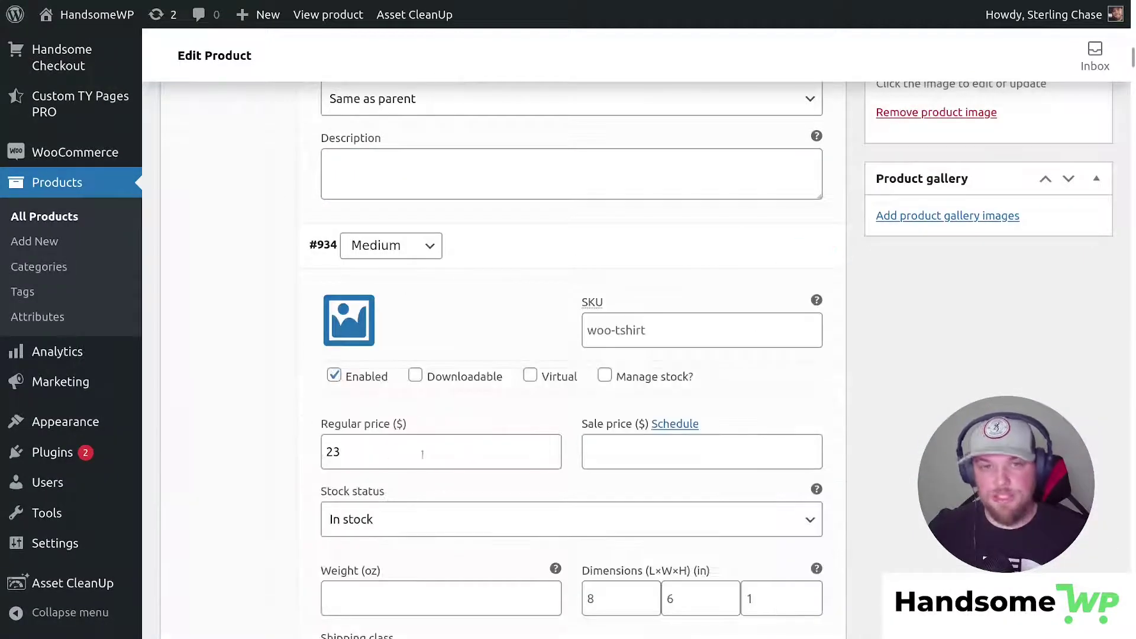
{"action": "scroll", "coordinate": [406, 475], "scroll_direction": "down", "scroll_amount": 8}
{"action": "left_click", "coordinate": [520, 320]}
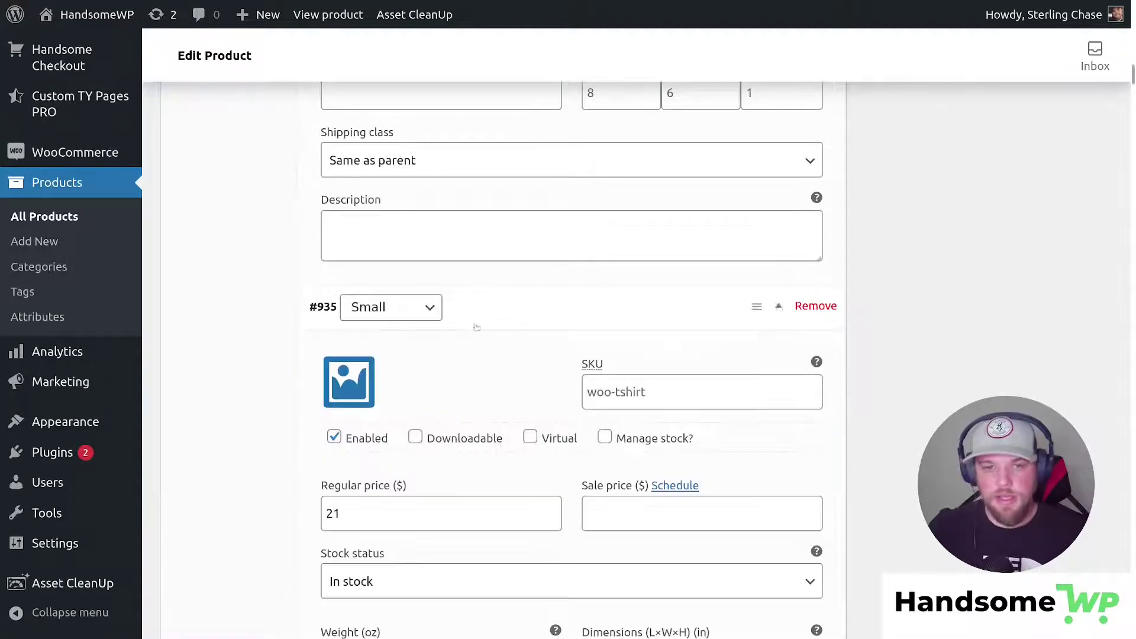
{"action": "scroll", "coordinate": [591, 536], "scroll_direction": "up", "scroll_amount": 10}
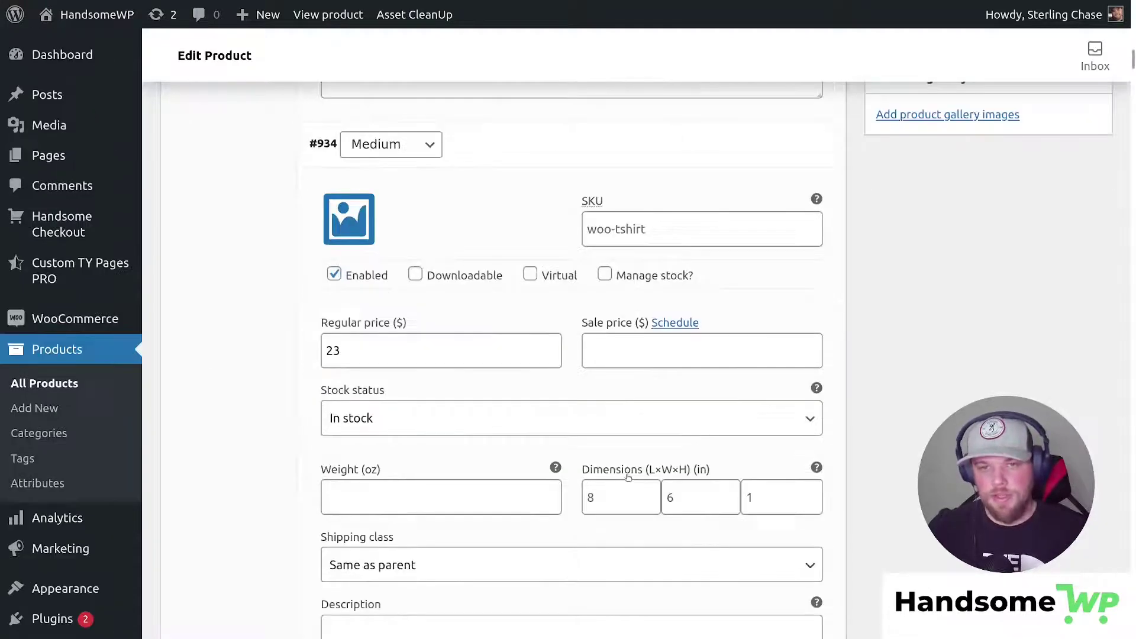
{"action": "scroll", "coordinate": [624, 458], "scroll_direction": "down", "scroll_amount": 8}
{"action": "scroll", "coordinate": [624, 459], "scroll_direction": "down", "scroll_amount": 10}
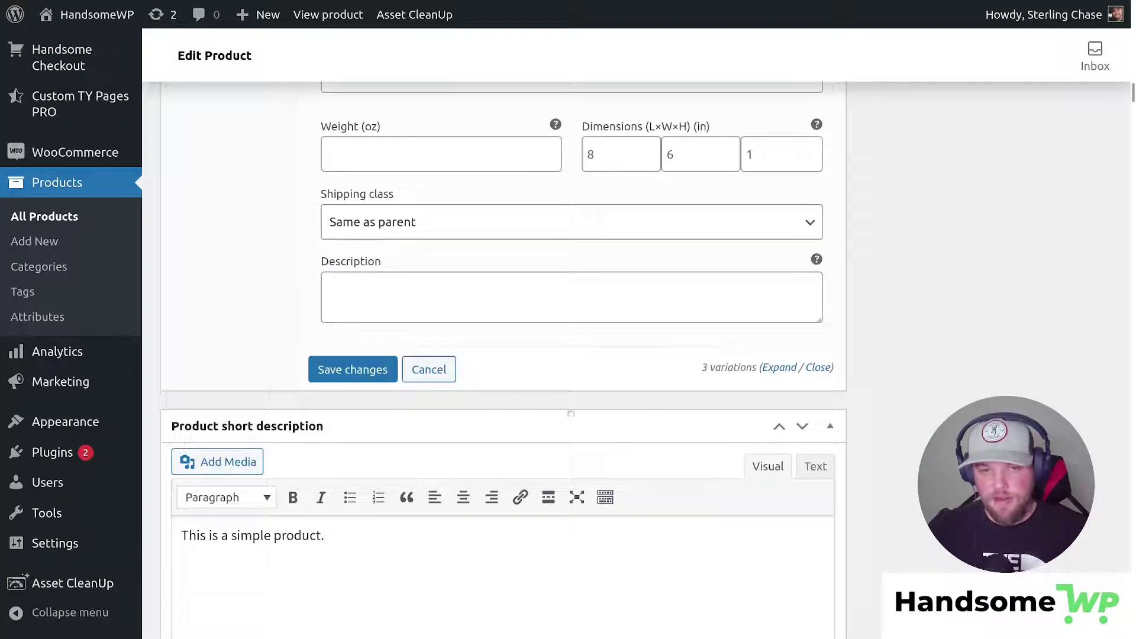
Step: Examine the SKU, sale price and weight fields of the Small variation
{"action": "scroll", "coordinate": [557, 382], "scroll_direction": "up", "scroll_amount": 1}
{"action": "scroll", "coordinate": [557, 382], "scroll_direction": "up", "scroll_amount": 6}
{"action": "left_click", "coordinate": [640, 291]}
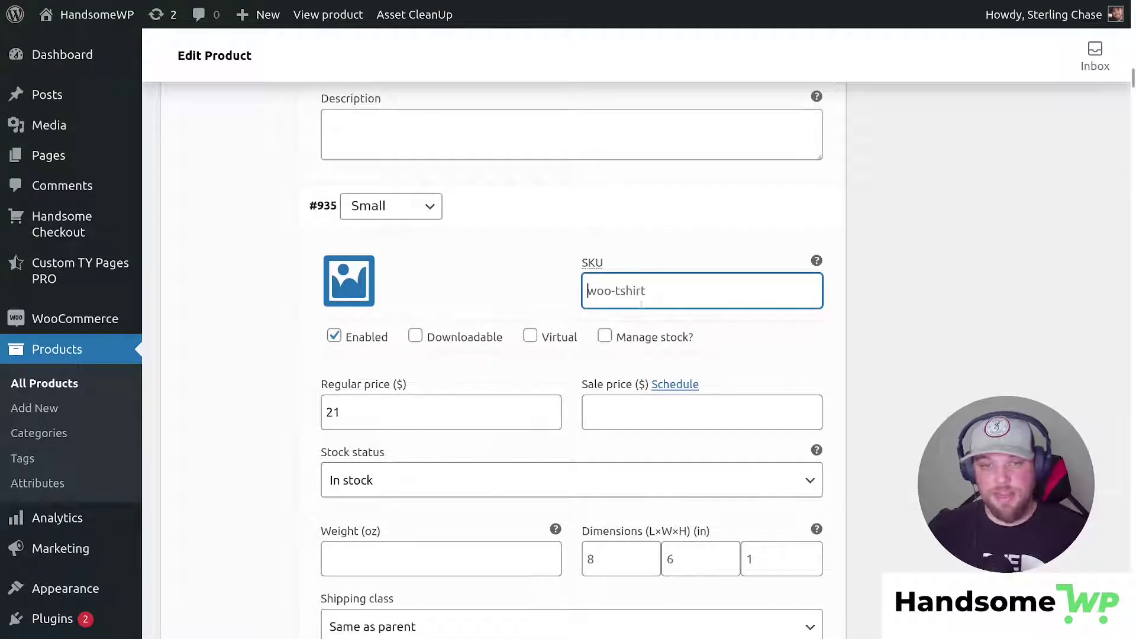
{"action": "left_click", "coordinate": [620, 409]}
{"action": "left_click", "coordinate": [421, 560]}
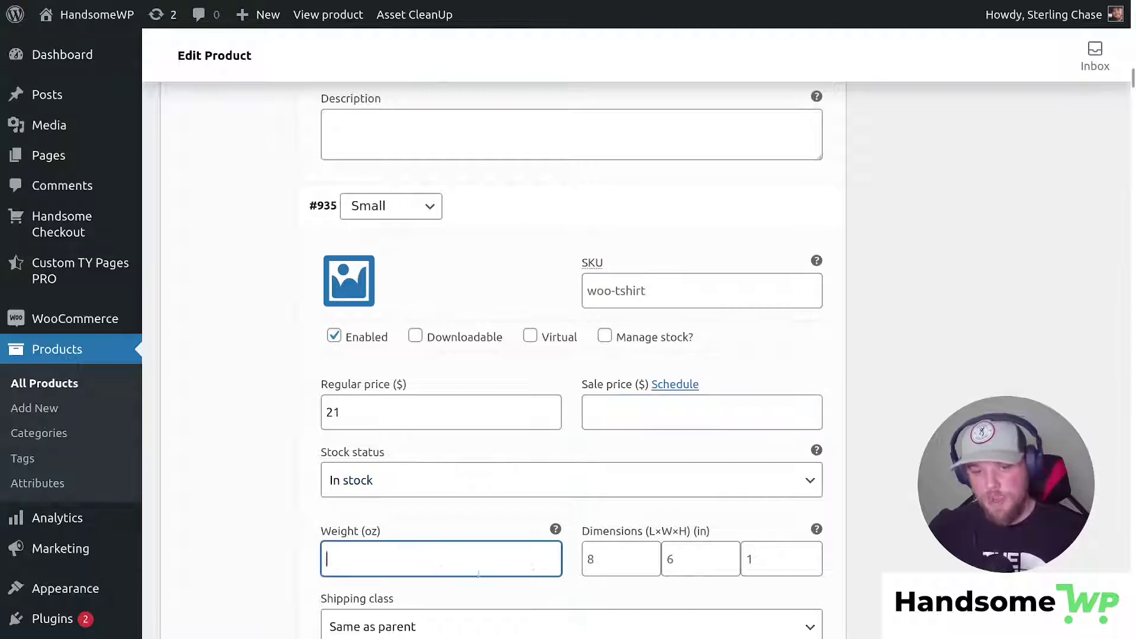
{"action": "scroll", "coordinate": [474, 533], "scroll_direction": "down", "scroll_amount": 5}
{"action": "scroll", "coordinate": [641, 329], "scroll_direction": "up", "scroll_amount": 10}
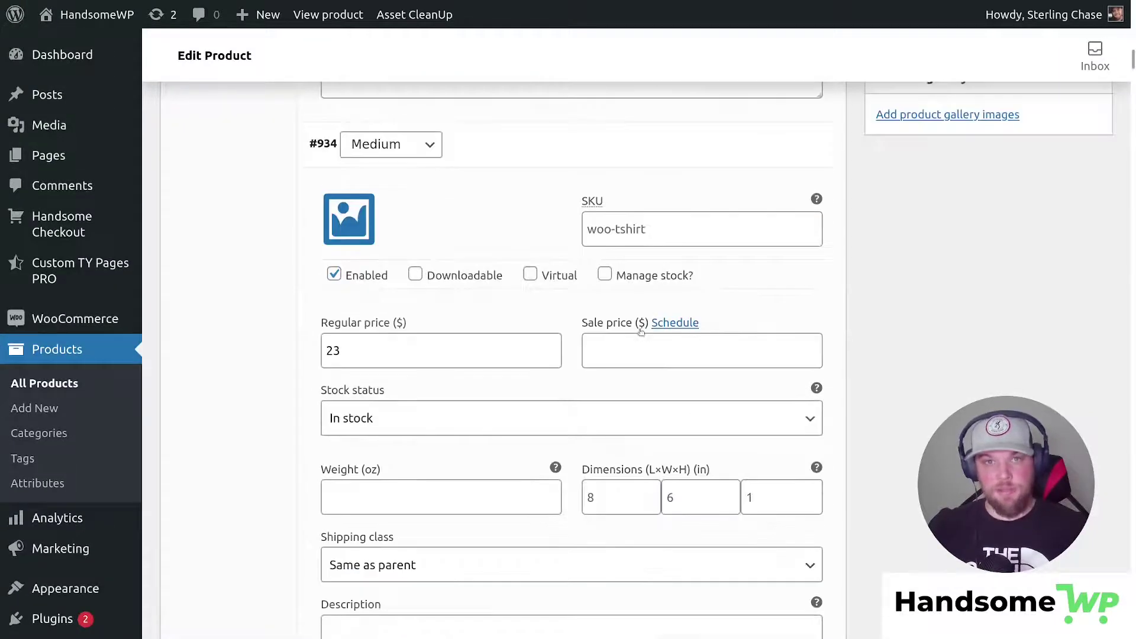
Step: Collapse the Large, Medium and Small variations of the T-Shirt
{"action": "scroll", "coordinate": [641, 329], "scroll_direction": "up", "scroll_amount": 5}
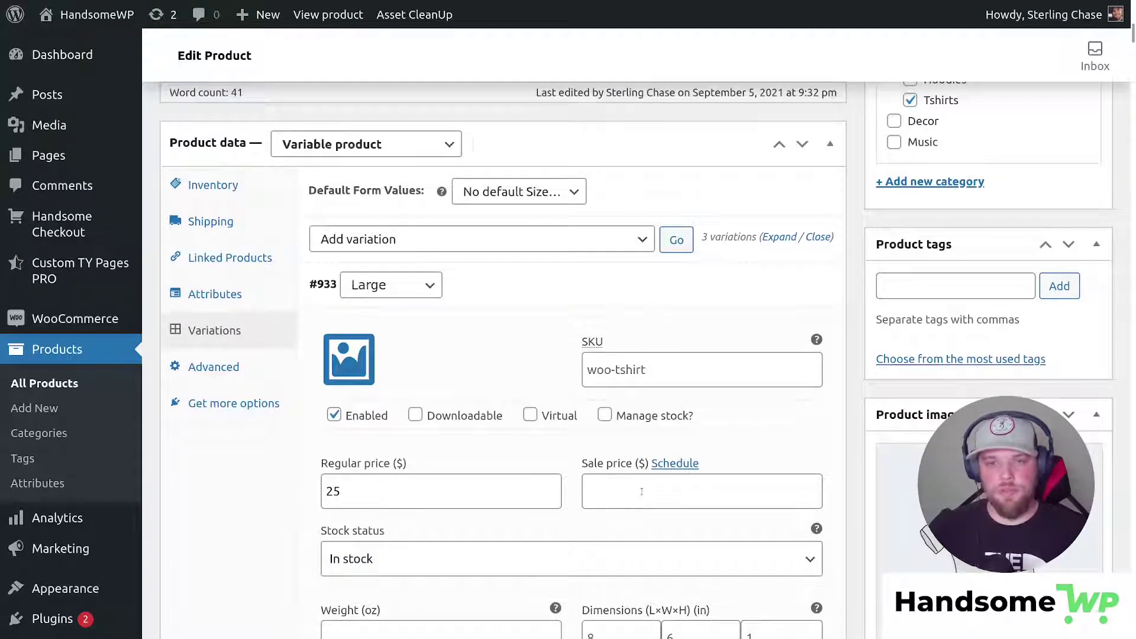
{"action": "left_click", "coordinate": [776, 284]}
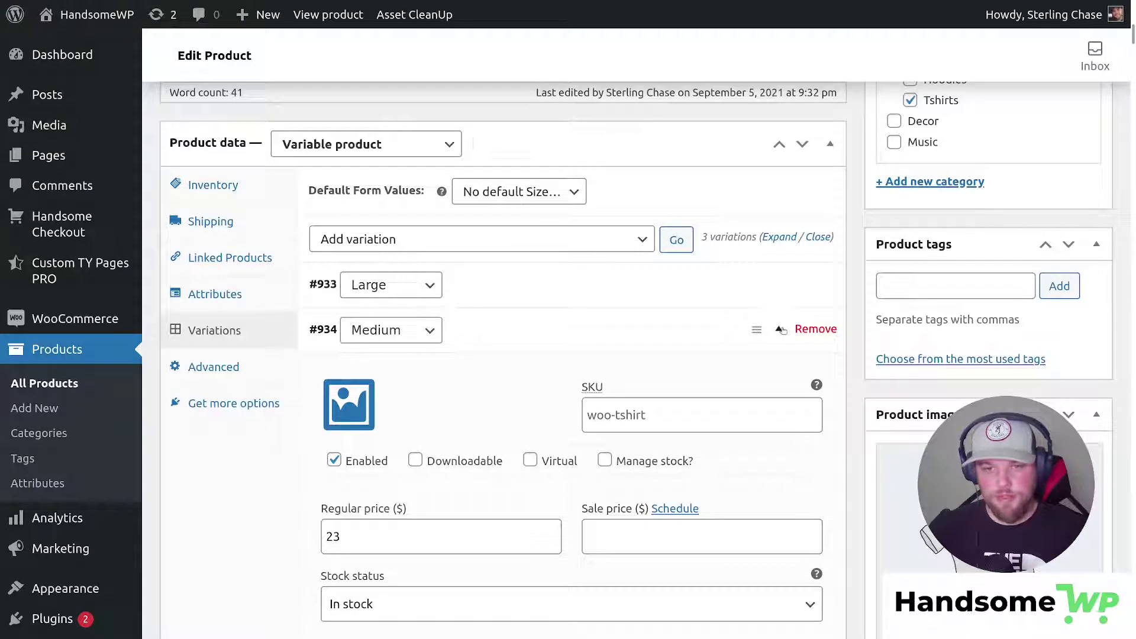
{"action": "left_click", "coordinate": [781, 330]}
{"action": "left_click", "coordinate": [780, 375]}
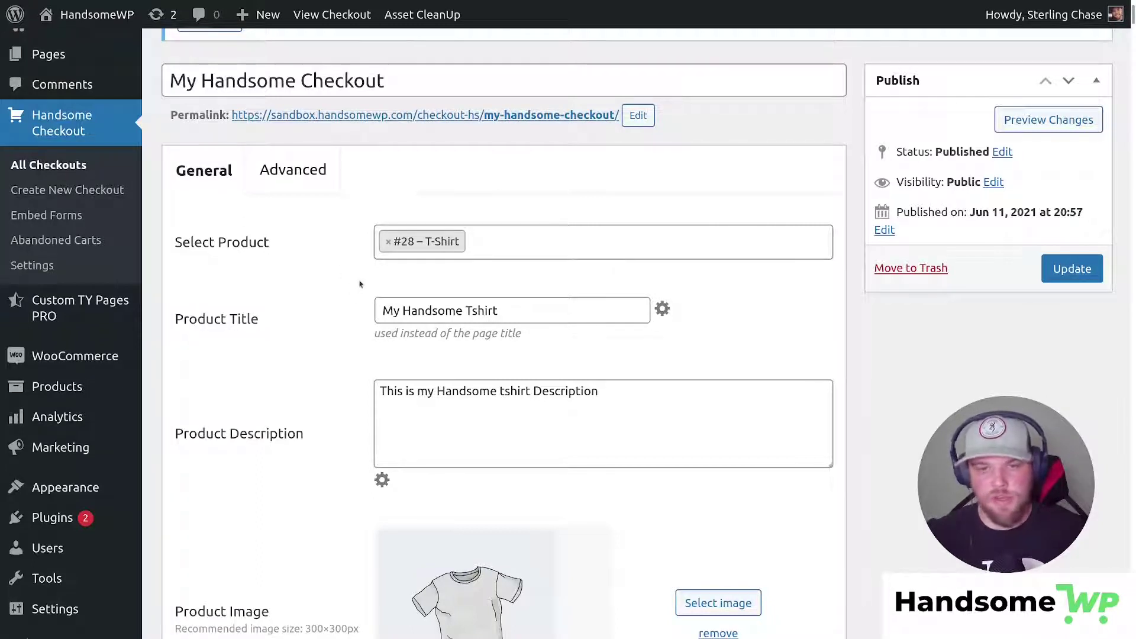
Step: Review the product title and product description settings of the My Handsome Checkout page
{"action": "scroll", "coordinate": [390, 185], "scroll_direction": "down", "scroll_amount": 2}
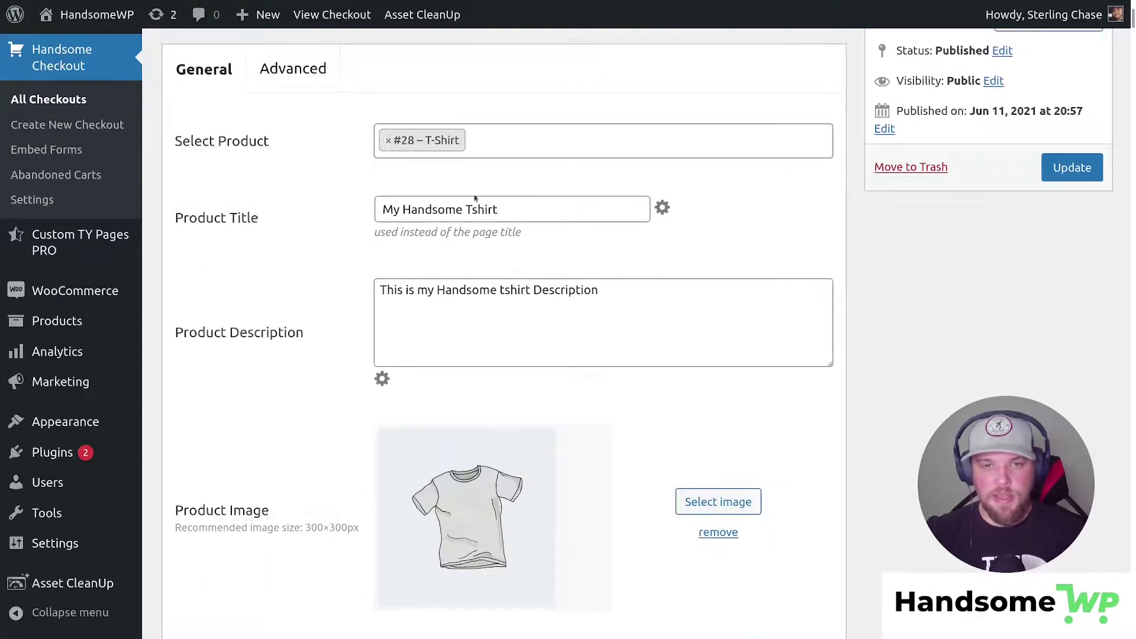
{"action": "left_click_drag", "start_coordinate": [198, 218], "coordinate": [275, 223]}
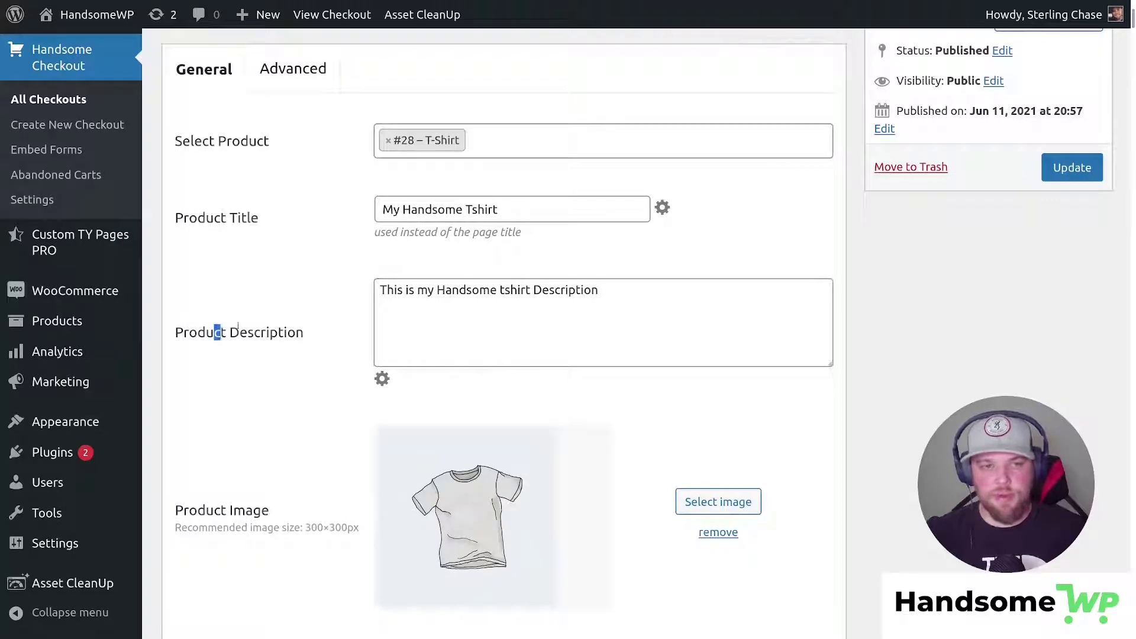
{"action": "left_click_drag", "start_coordinate": [214, 332], "coordinate": [305, 331]}
Step: Enable the Variations & Quantity Options for the T-Shirt checkout
{"action": "scroll", "coordinate": [347, 358], "scroll_direction": "down", "scroll_amount": 4}
{"action": "scroll", "coordinate": [385, 311], "scroll_direction": "down", "scroll_amount": 4}
{"action": "left_click", "coordinate": [382, 312]}
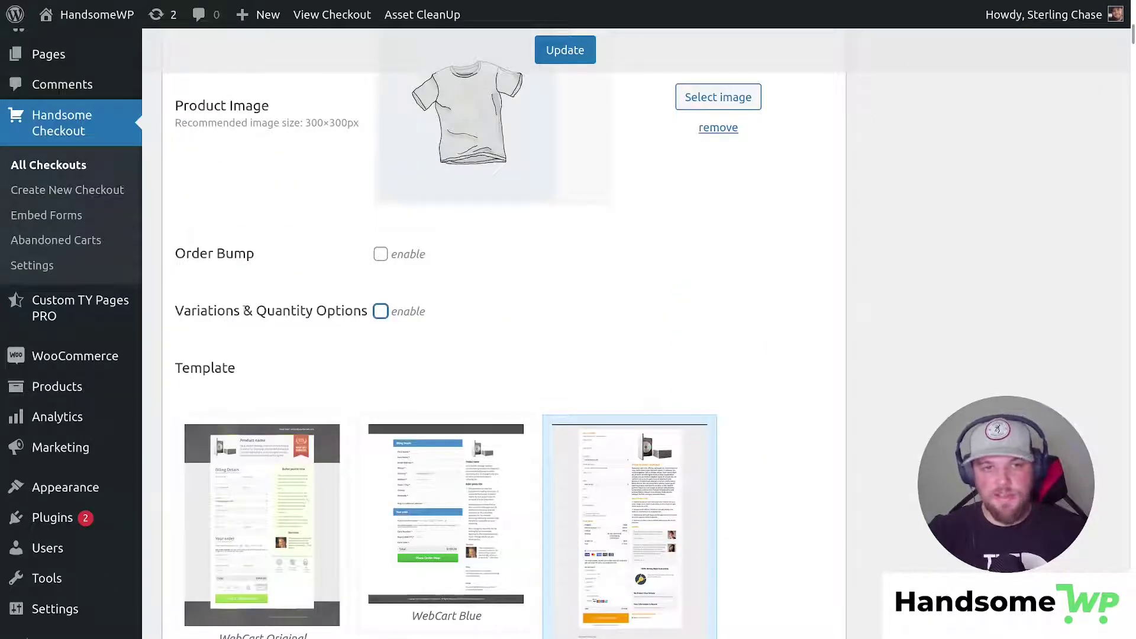
{"action": "left_click", "coordinate": [382, 311]}
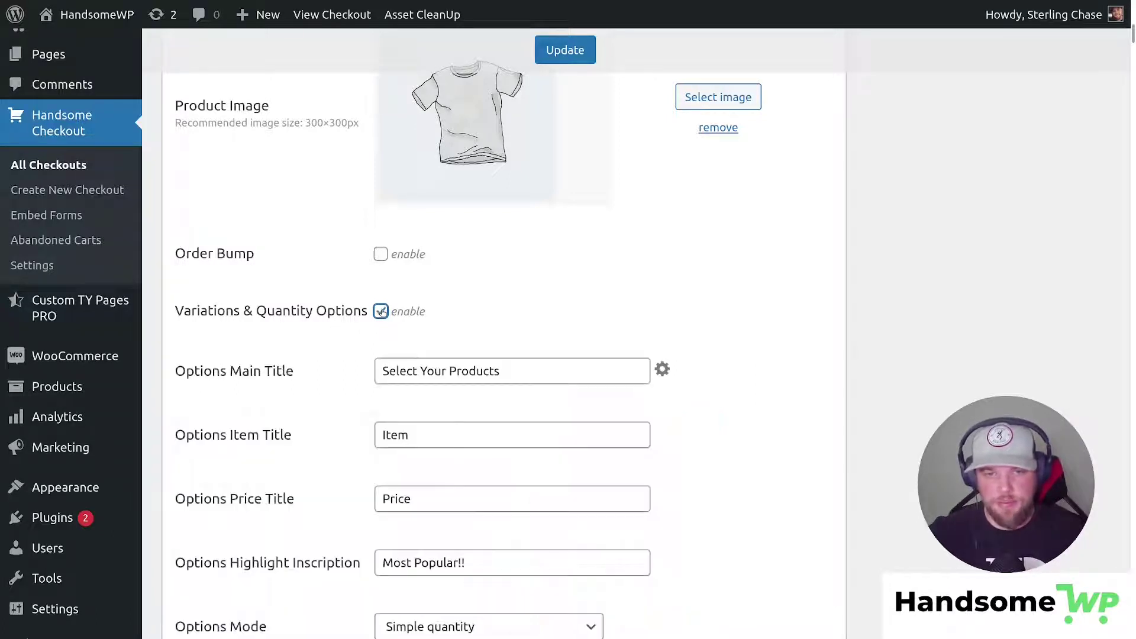
Step: Examine the main title, item title, price title and highlight inscription settings of the product options
{"action": "scroll", "coordinate": [542, 347], "scroll_direction": "down", "scroll_amount": 2}
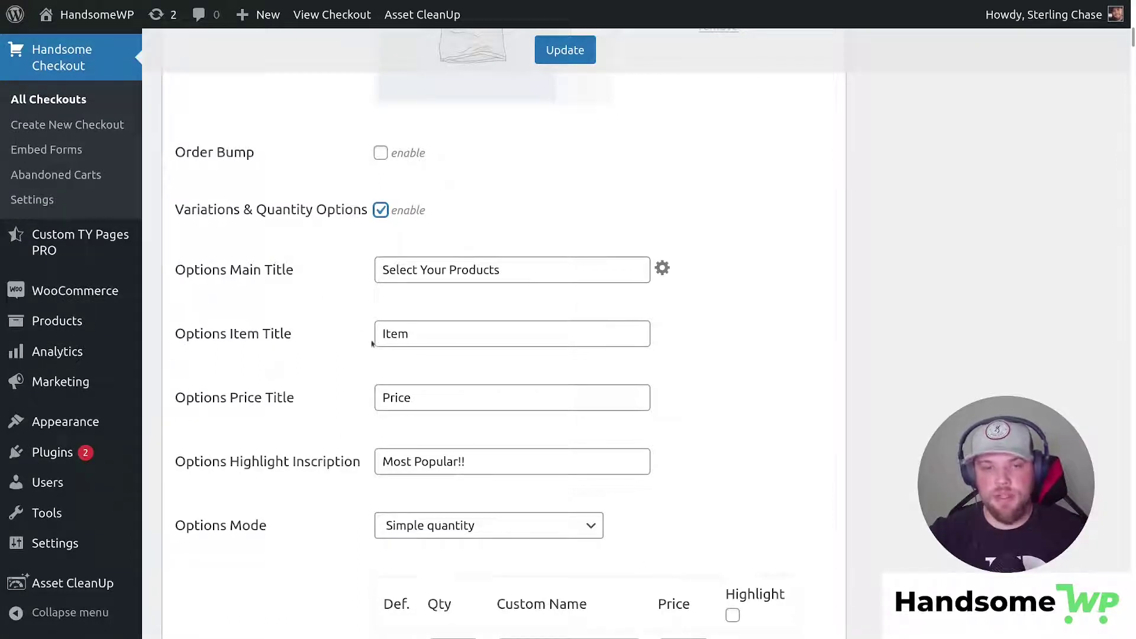
{"action": "left_click_drag", "start_coordinate": [229, 267], "coordinate": [287, 269]}
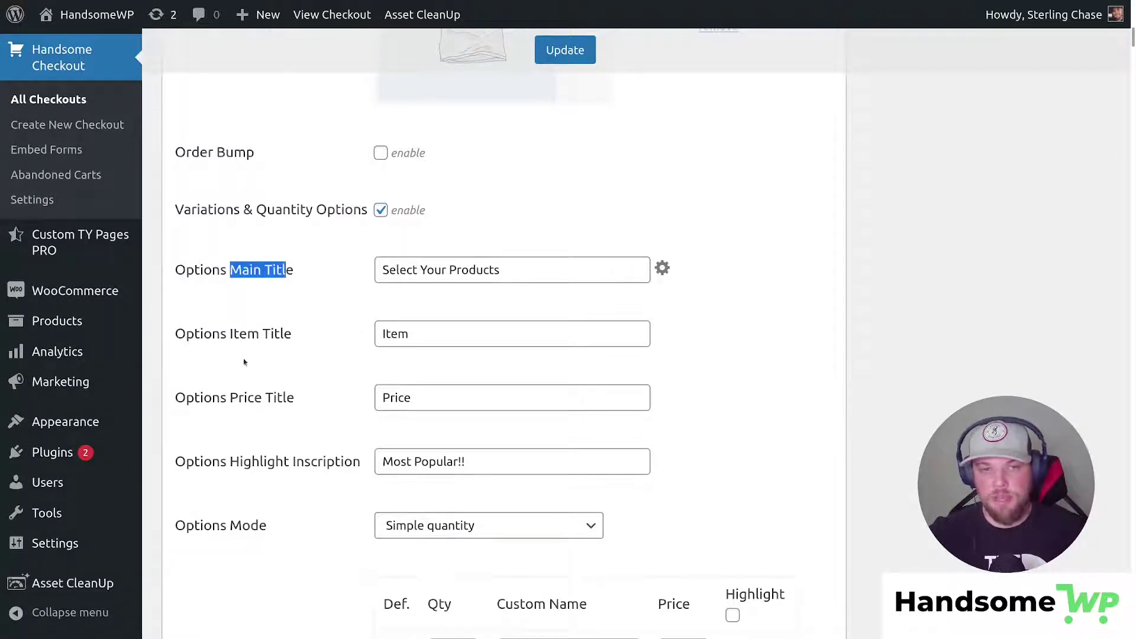
{"action": "left_click_drag", "start_coordinate": [242, 462], "coordinate": [361, 461]}
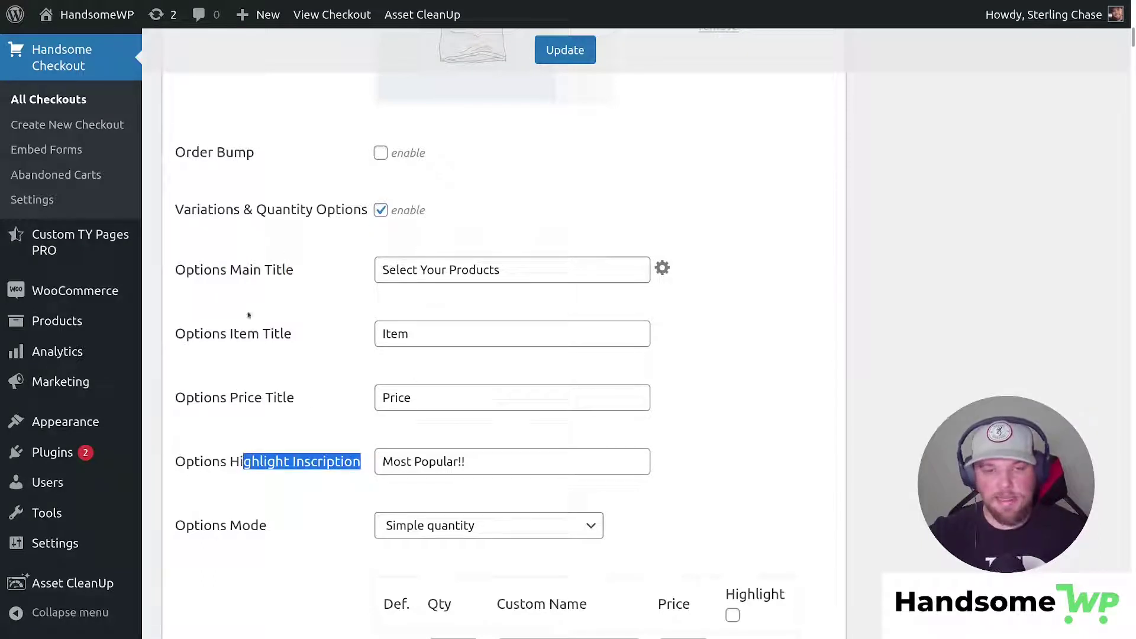
{"action": "left_click", "coordinate": [747, 376]}
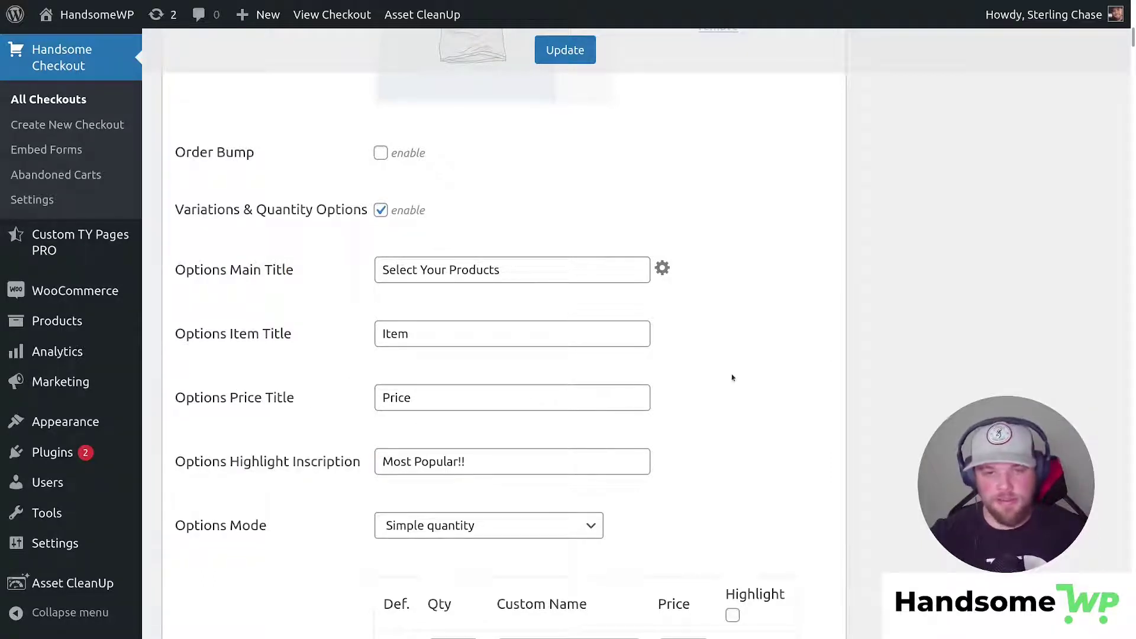
Step: Set the Options Mode to Simple quantity
{"action": "scroll", "coordinate": [730, 378], "scroll_direction": "down", "scroll_amount": 3}
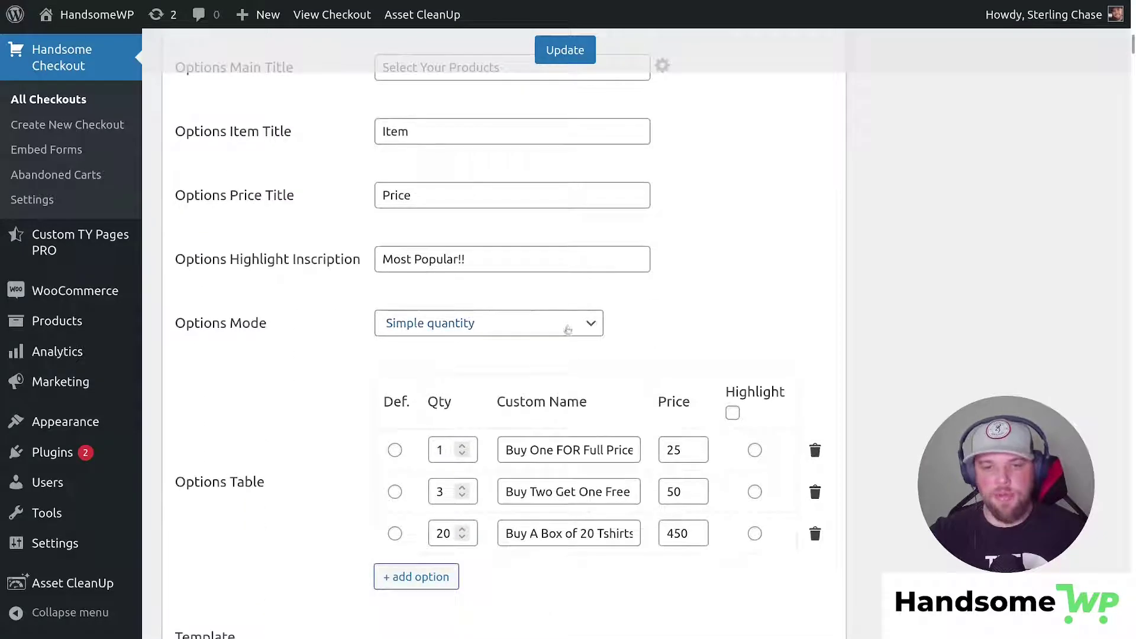
{"action": "left_click", "coordinate": [491, 324]}
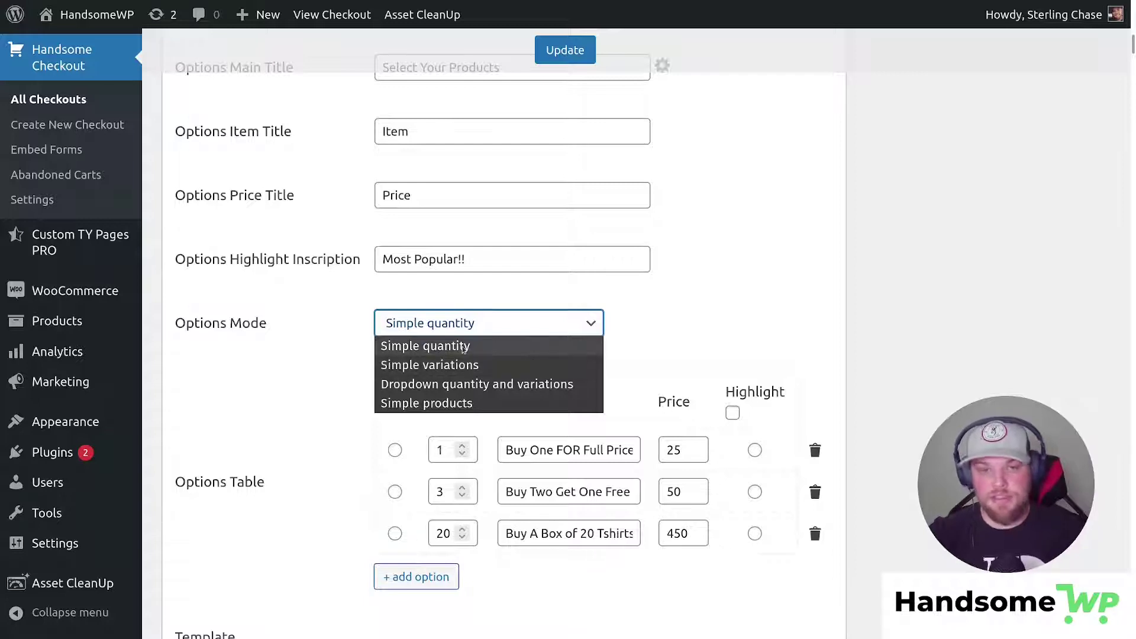
{"action": "left_click", "coordinate": [463, 348]}
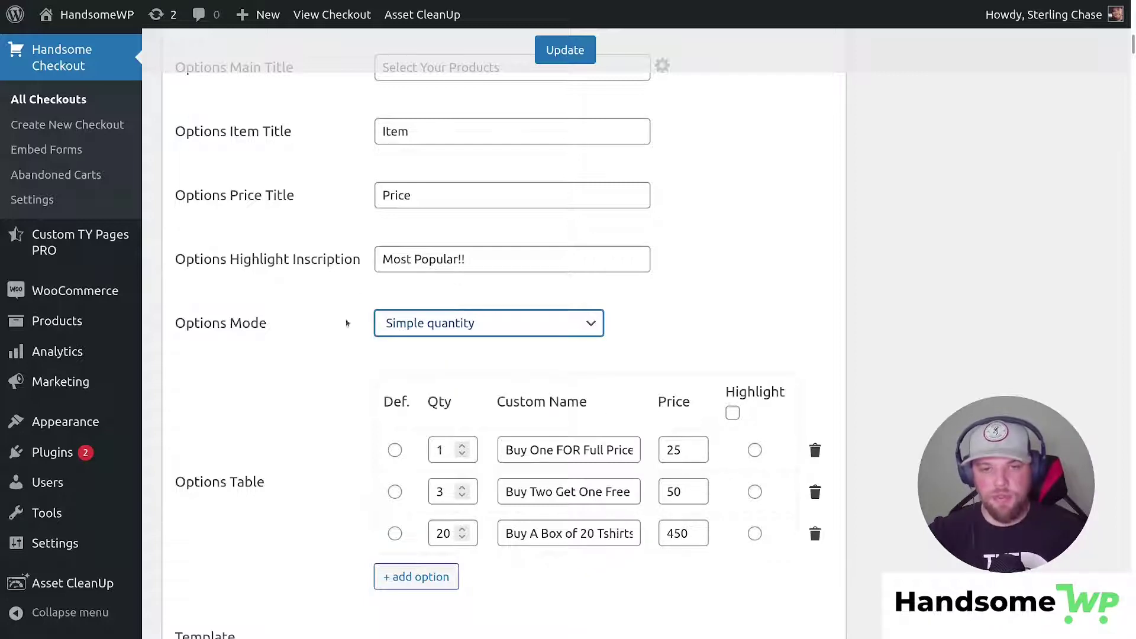
{"action": "scroll", "coordinate": [621, 337], "scroll_direction": "down", "scroll_amount": 2}
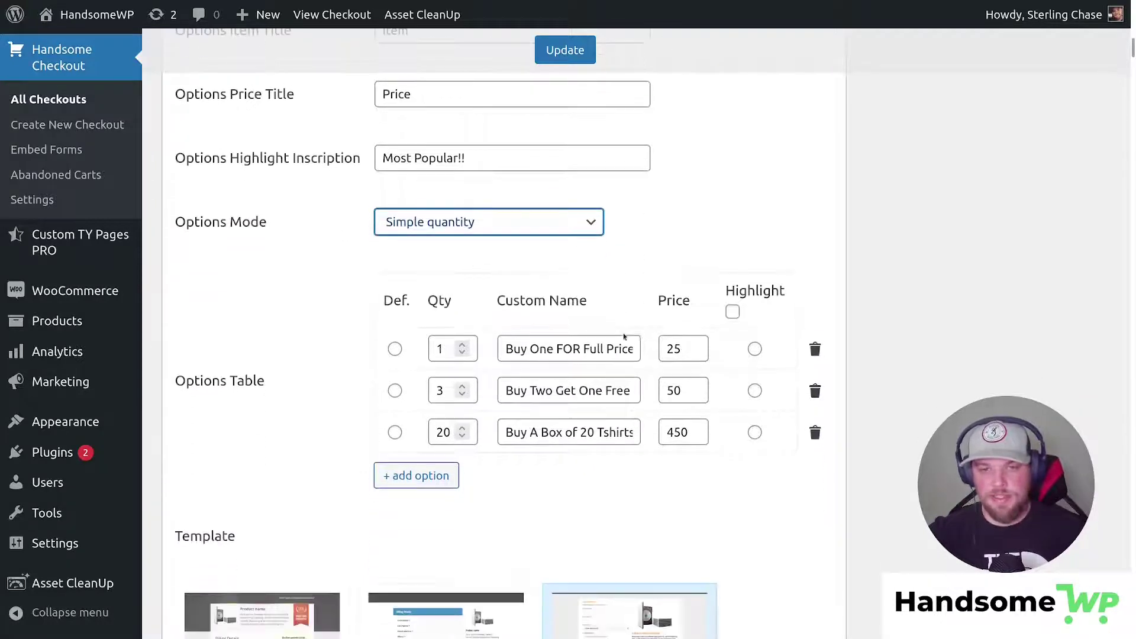
Step: Try the Simple variations options mode and return to Simple quantity
{"action": "left_click", "coordinate": [451, 231]}
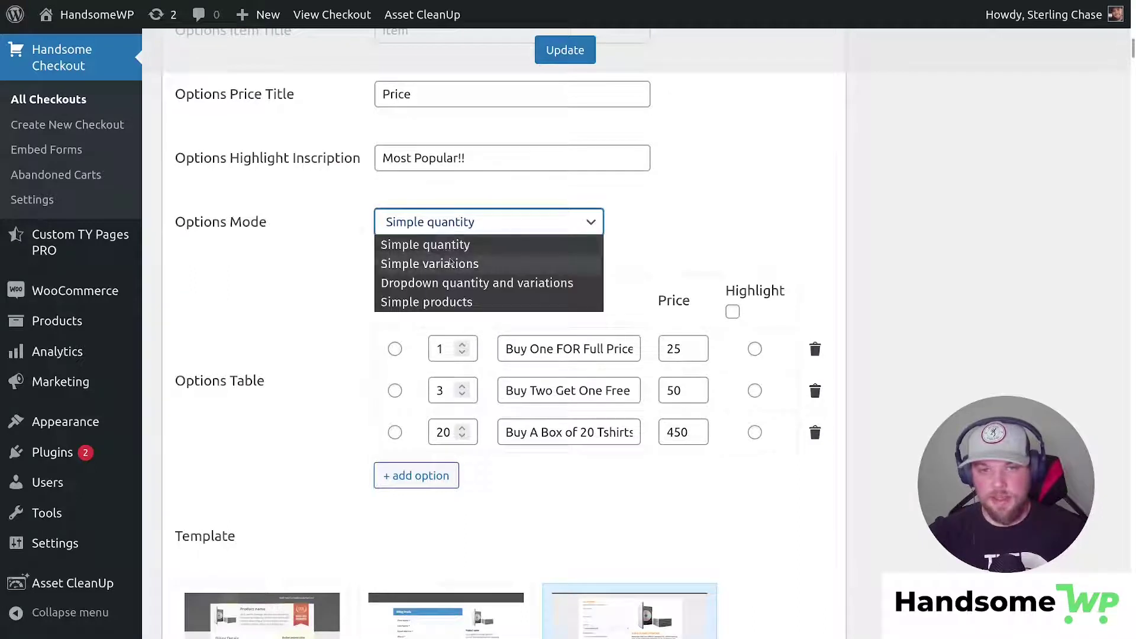
{"action": "left_click", "coordinate": [450, 260]}
{"action": "left_click", "coordinate": [478, 227]}
{"action": "left_click", "coordinate": [472, 245]}
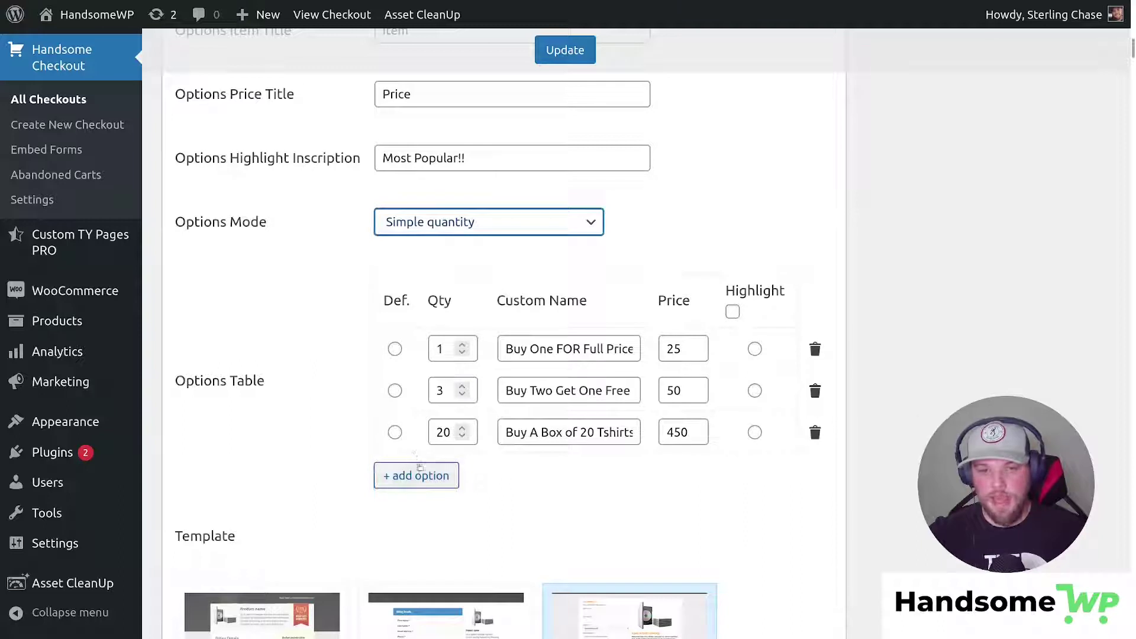
Step: Examine the quantities and prices of the three offers in the Options Table
{"action": "double_click", "coordinate": [448, 350]}
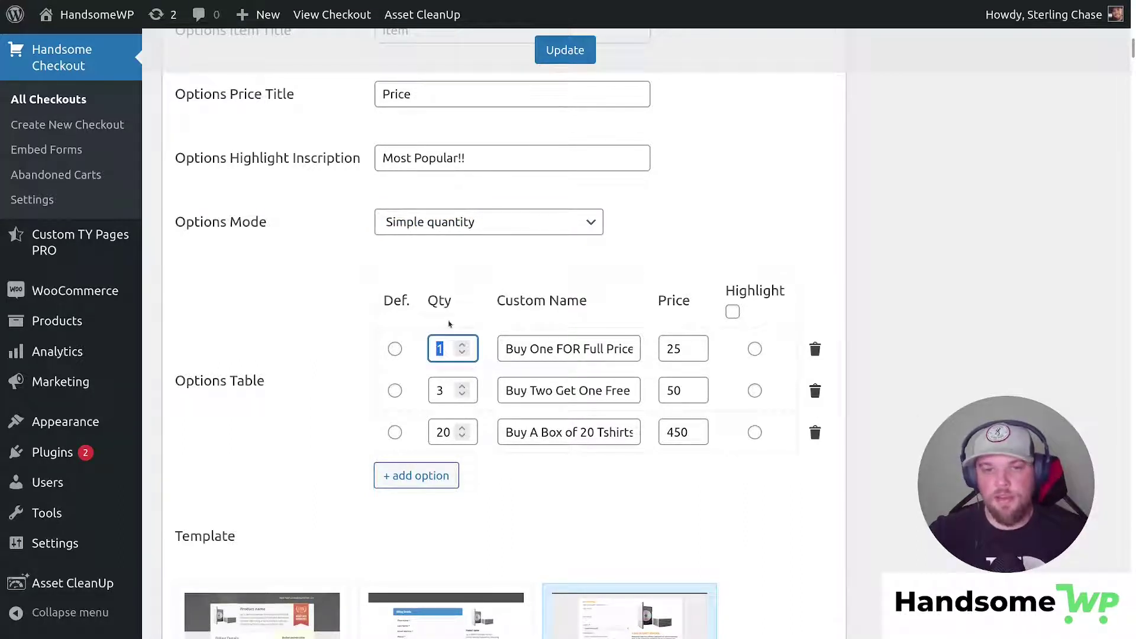
{"action": "left_click", "coordinate": [574, 286]}
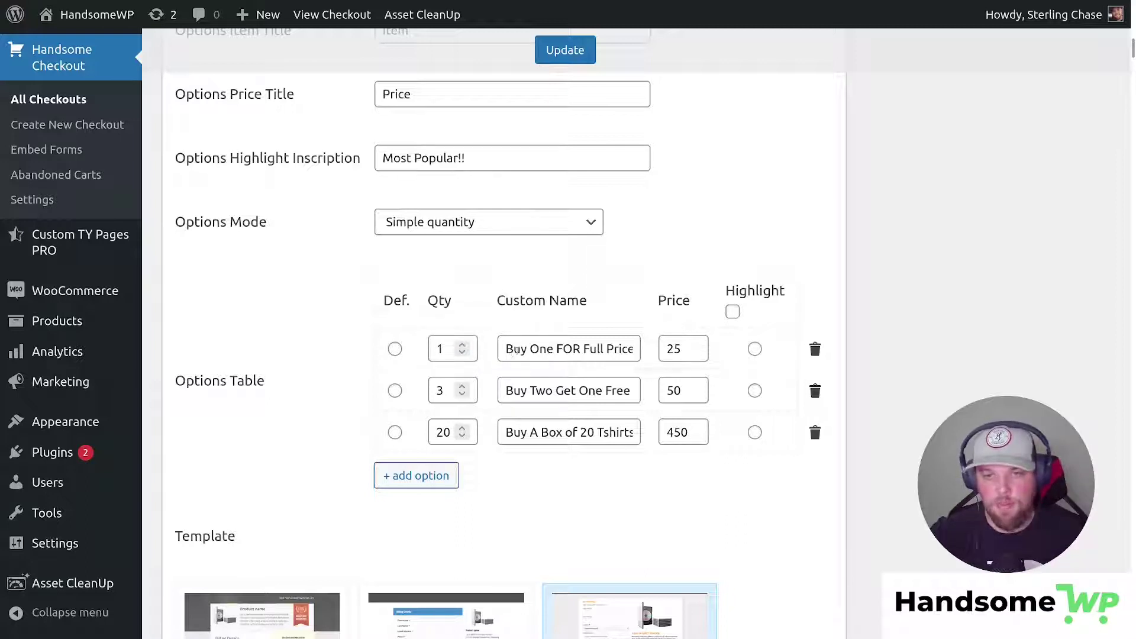
{"action": "left_click_drag", "start_coordinate": [665, 349], "coordinate": [679, 349]}
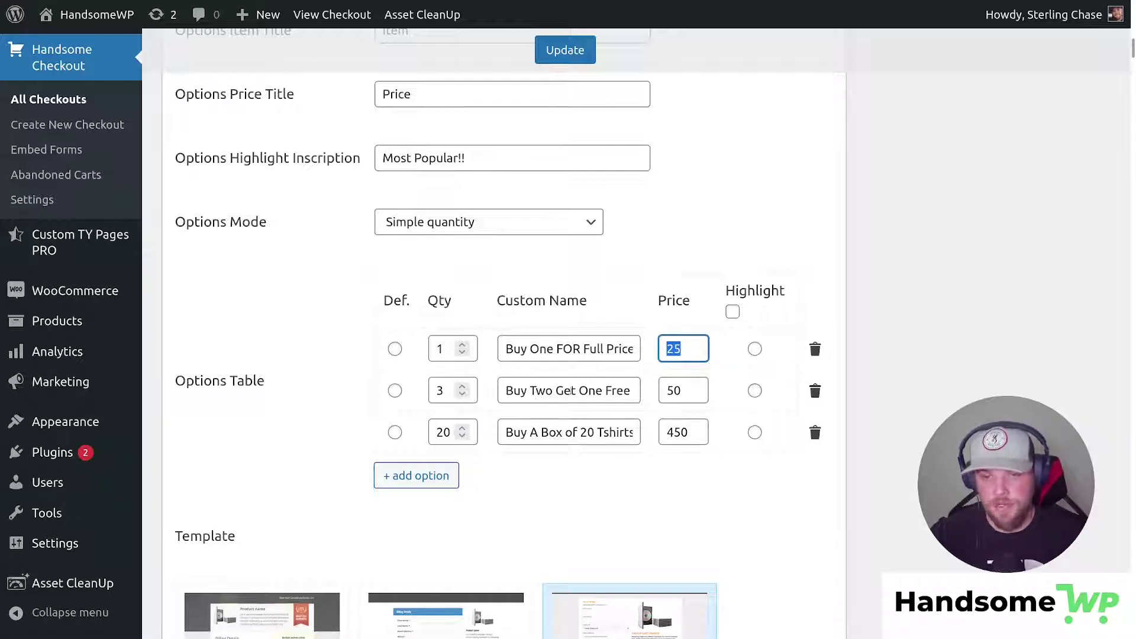
{"action": "left_click_drag", "start_coordinate": [437, 390], "coordinate": [444, 392]}
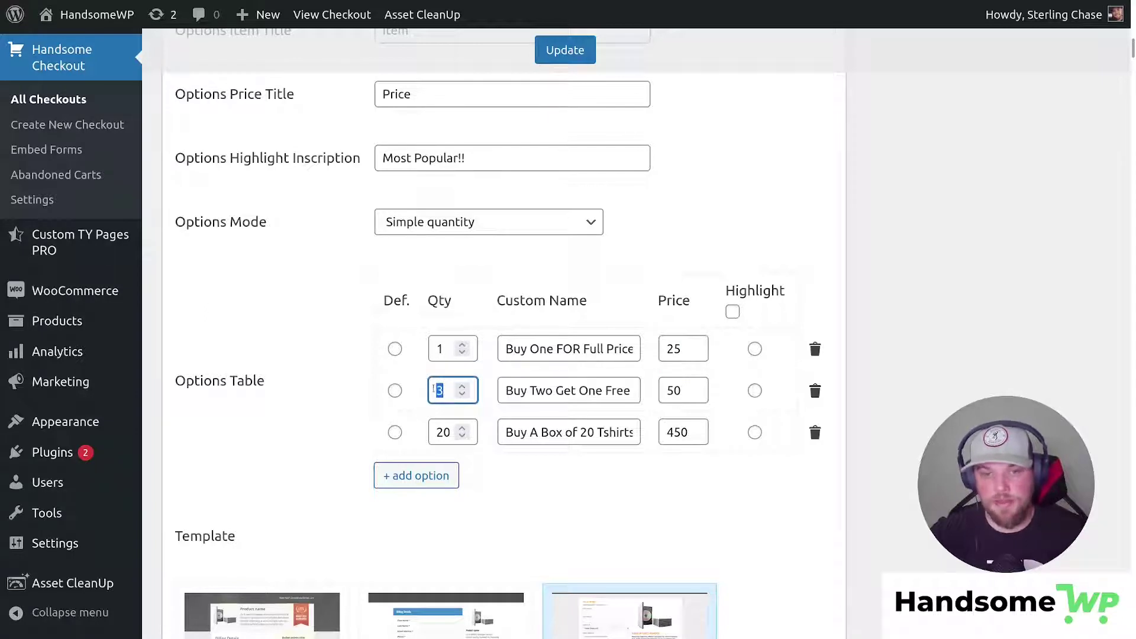
{"action": "double_click", "coordinate": [674, 390]}
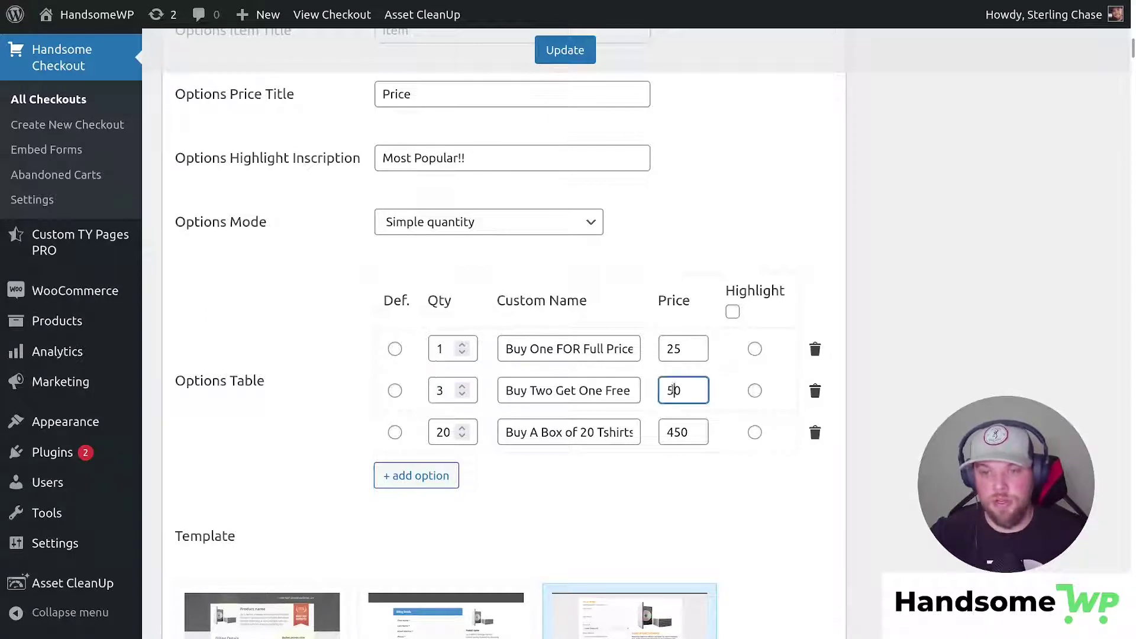
{"action": "left_click_drag", "start_coordinate": [440, 432], "coordinate": [495, 436]}
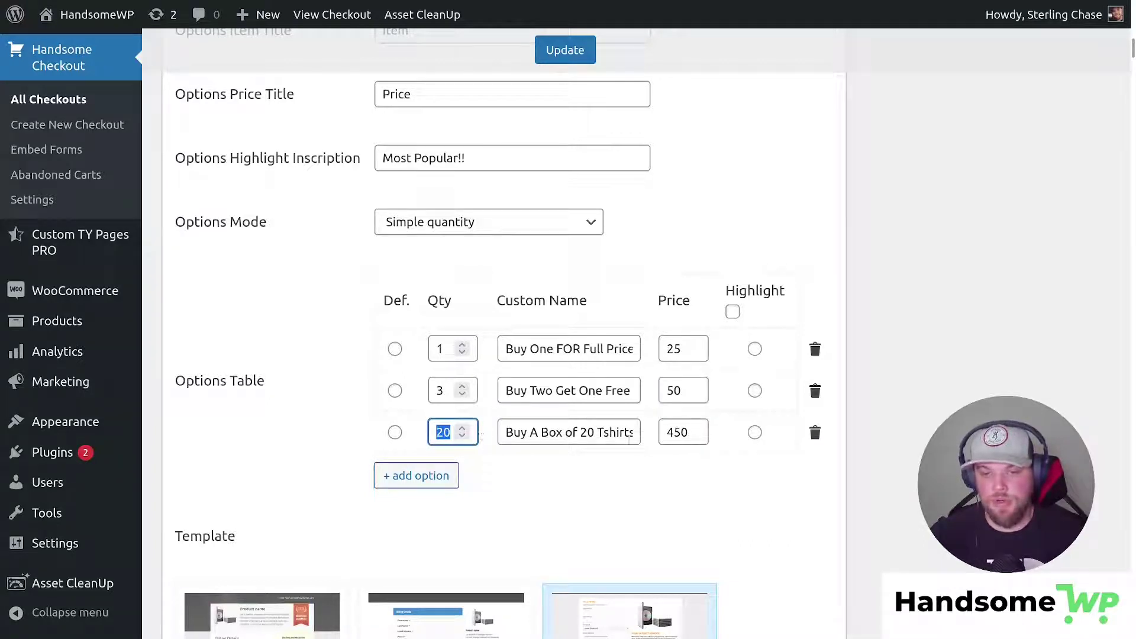
{"action": "double_click", "coordinate": [680, 432]}
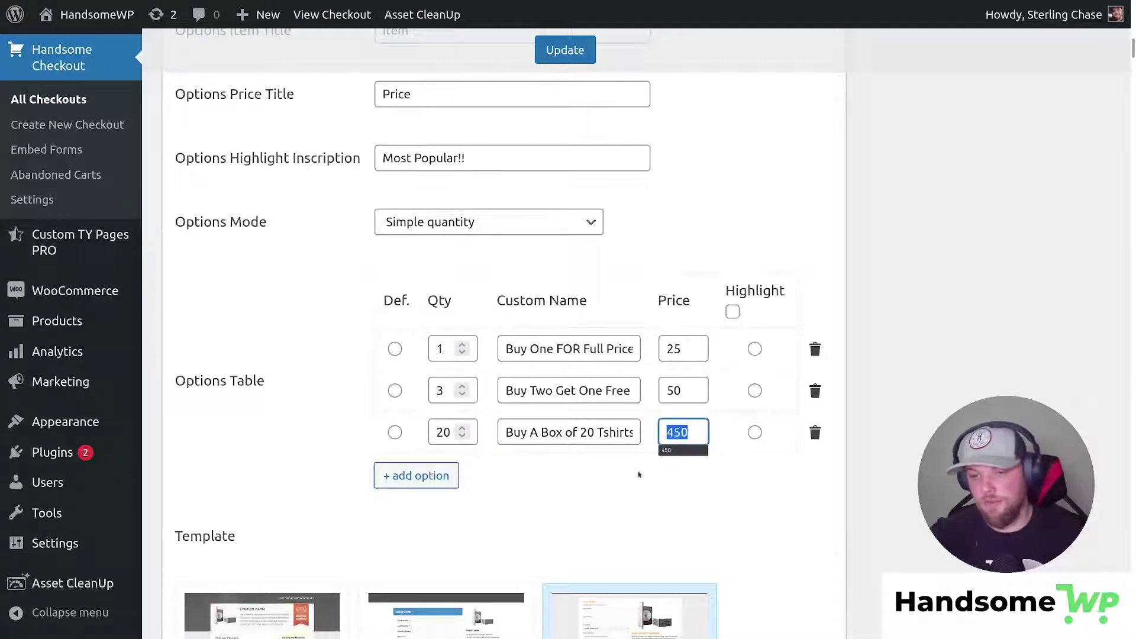
{"action": "left_click", "coordinate": [661, 440]}
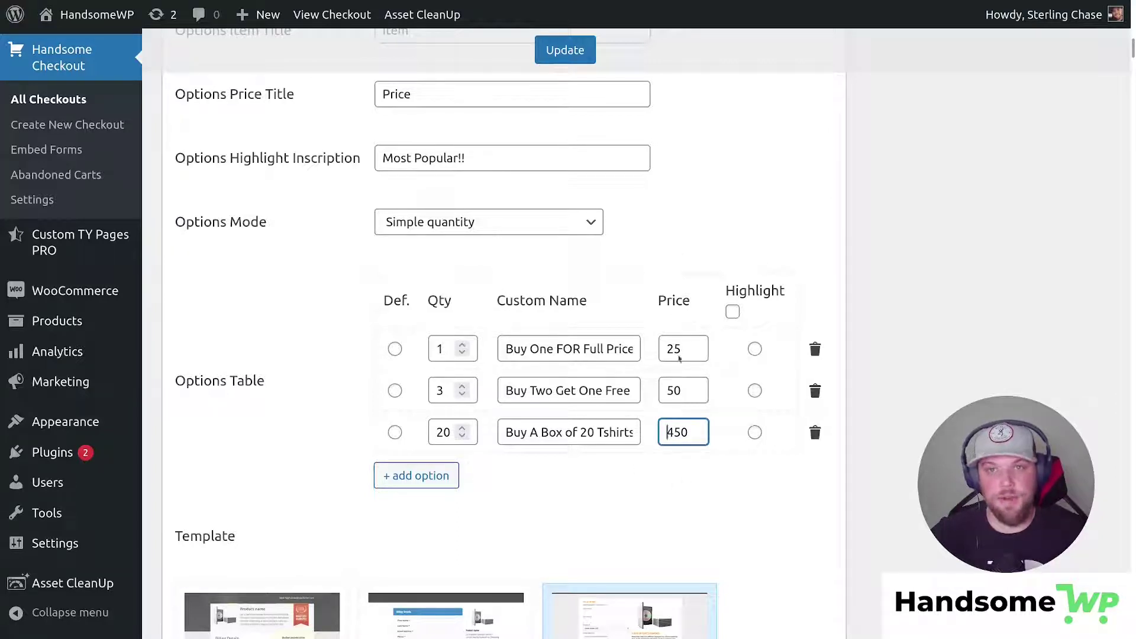
Step: Update the checkout and try selecting each of the three T-shirt offers on the live checkout page
{"action": "left_click", "coordinate": [564, 54]}
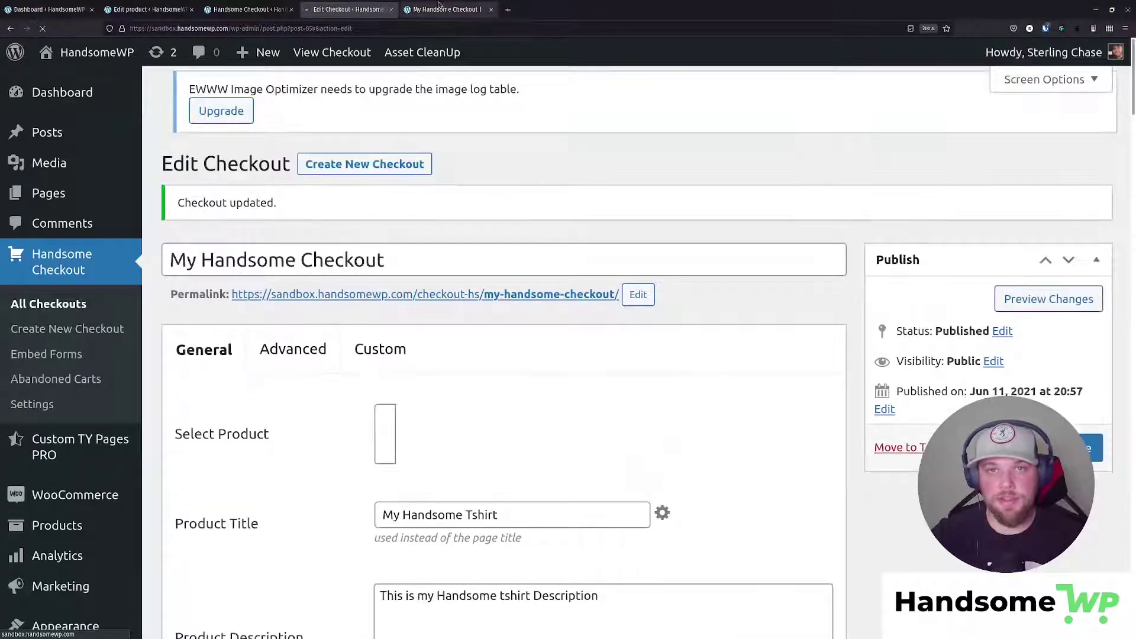
{"action": "left_click", "coordinate": [438, 10]}
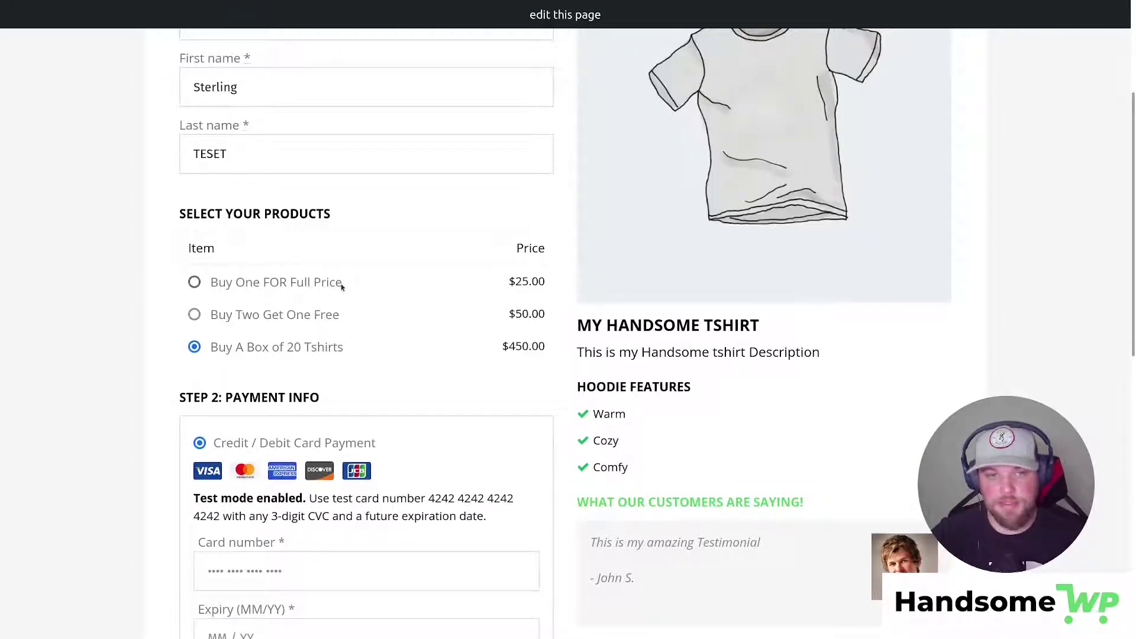
{"action": "left_click", "coordinate": [195, 284]}
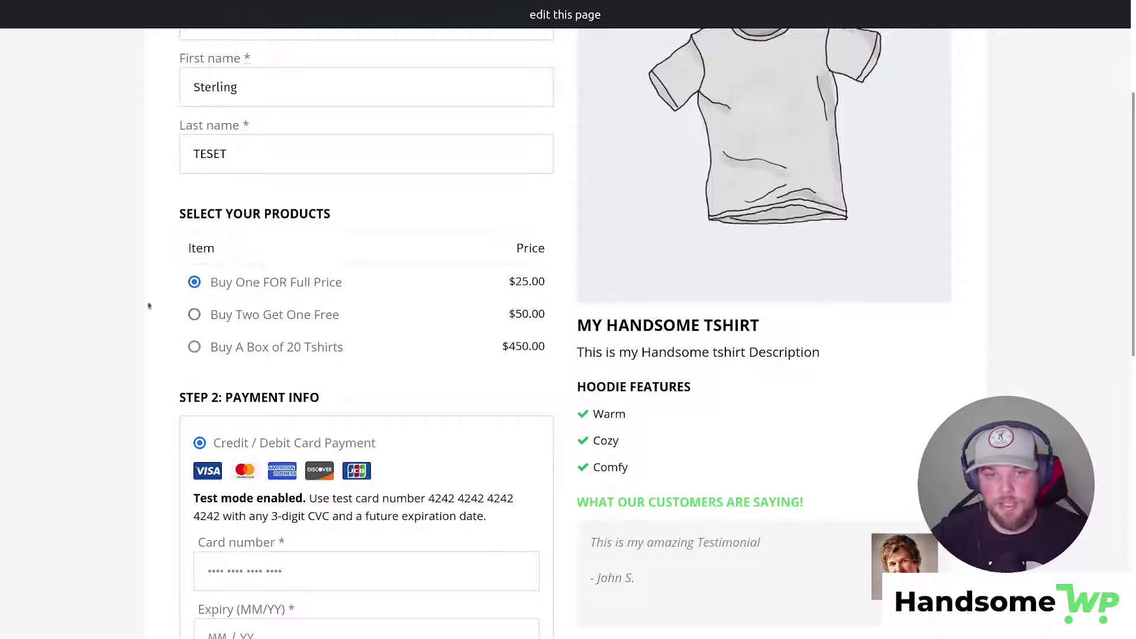
{"action": "left_click", "coordinate": [192, 346]}
{"action": "left_click", "coordinate": [194, 314]}
{"action": "left_click", "coordinate": [194, 282]}
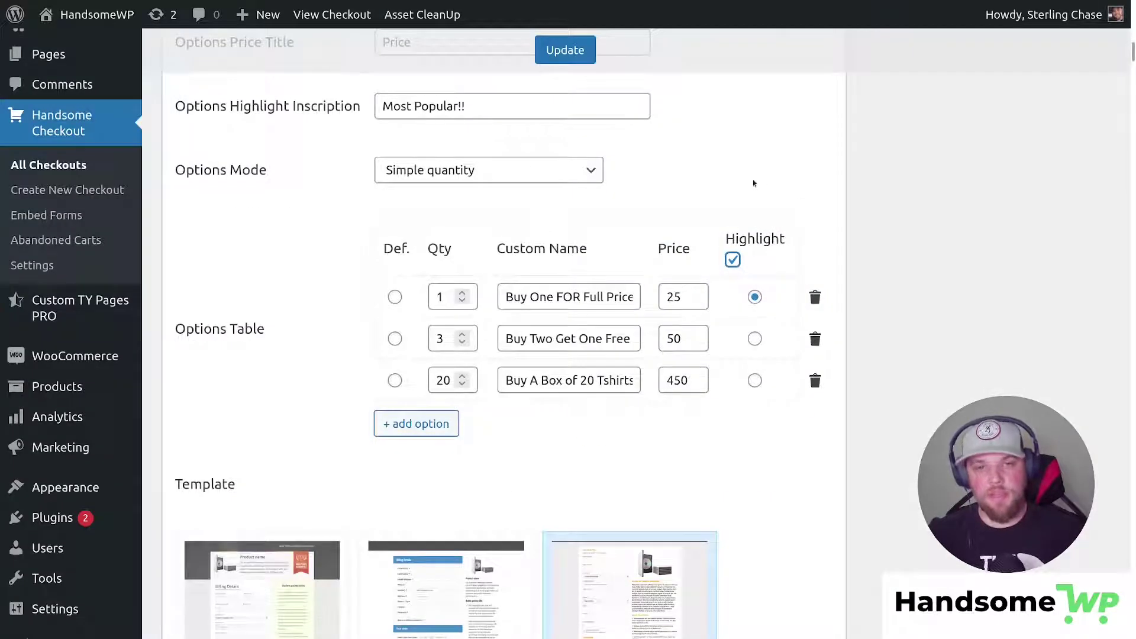
Step: Highlight the Buy Two Get One Free option in the Options Table and update the checkout
{"action": "left_click", "coordinate": [733, 260]}
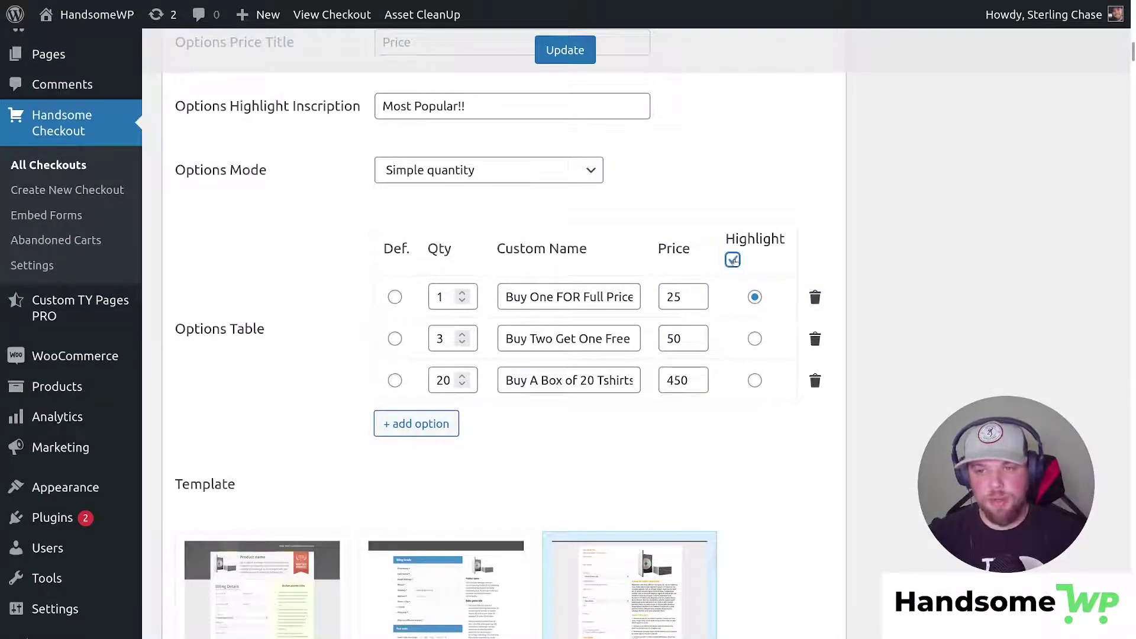
{"action": "left_click", "coordinate": [734, 259]}
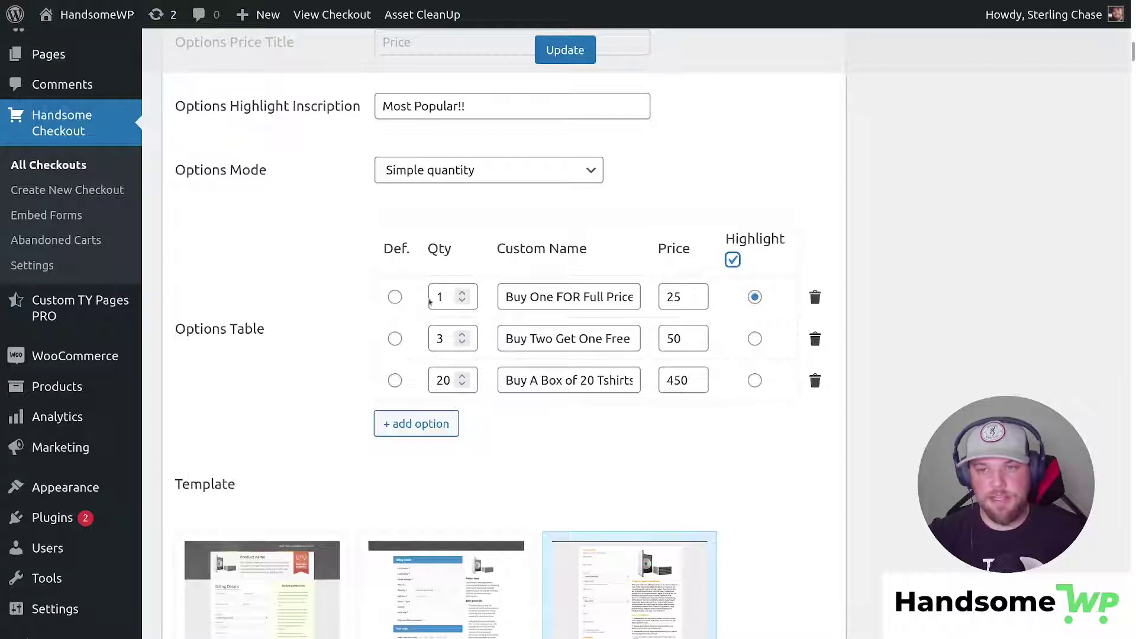
{"action": "left_click", "coordinate": [755, 338]}
{"action": "left_click", "coordinate": [756, 380]}
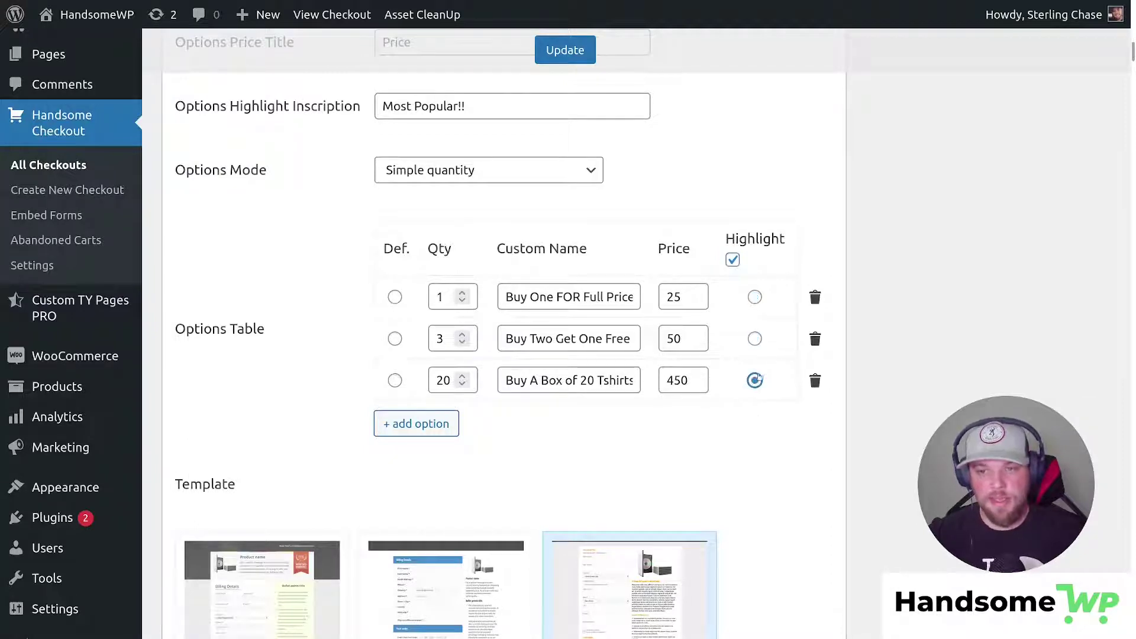
{"action": "left_click", "coordinate": [755, 339]}
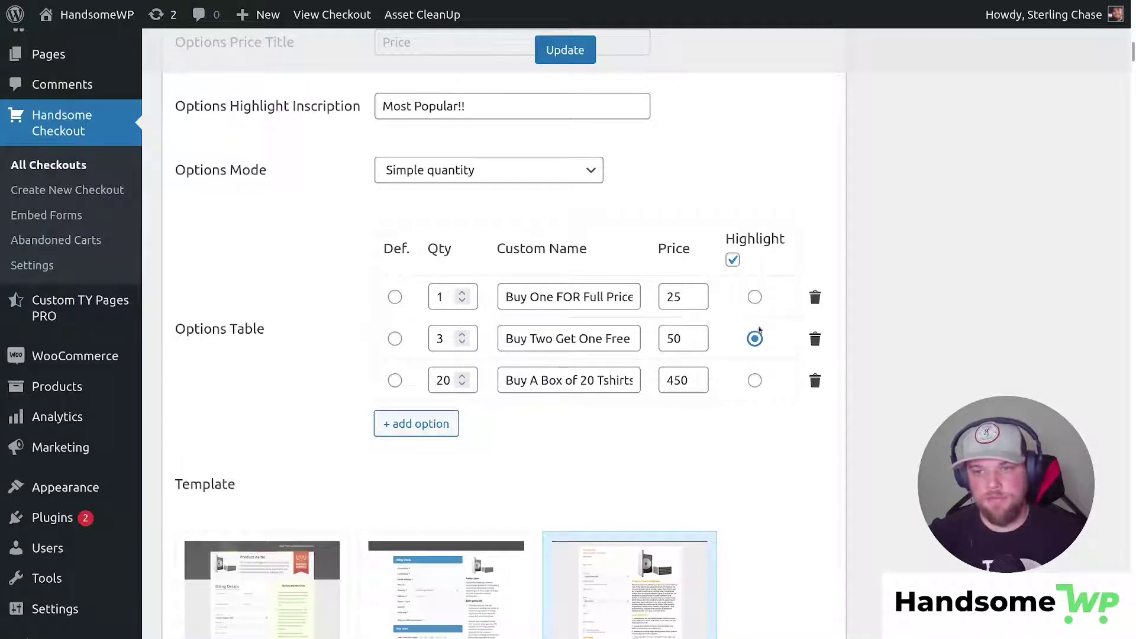
{"action": "double_click", "coordinate": [733, 259]}
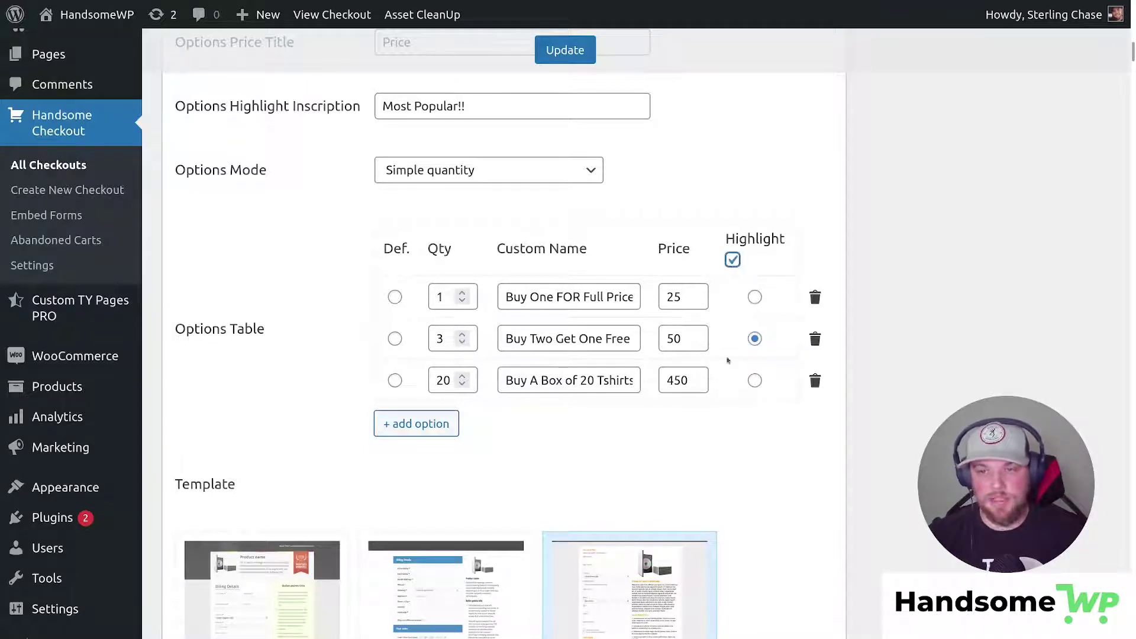
{"action": "left_click", "coordinate": [583, 51]}
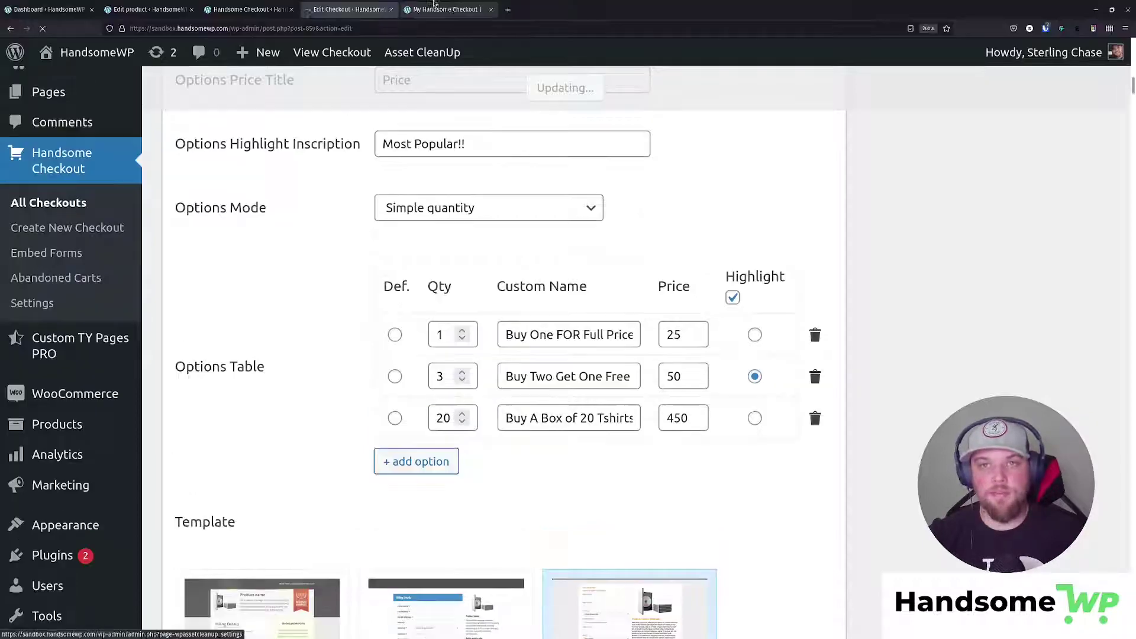
Step: Reload the live checkout page and select the highlighted Buy Two Get One Free offer
{"action": "left_click", "coordinate": [448, 0]}
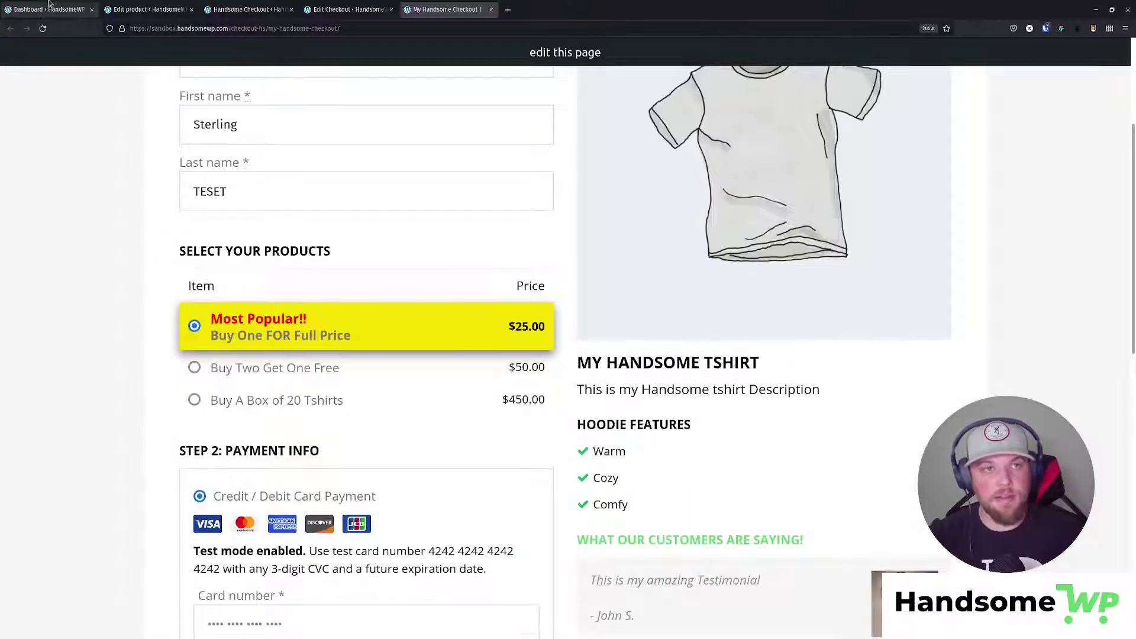
{"action": "key", "text": "F5"}
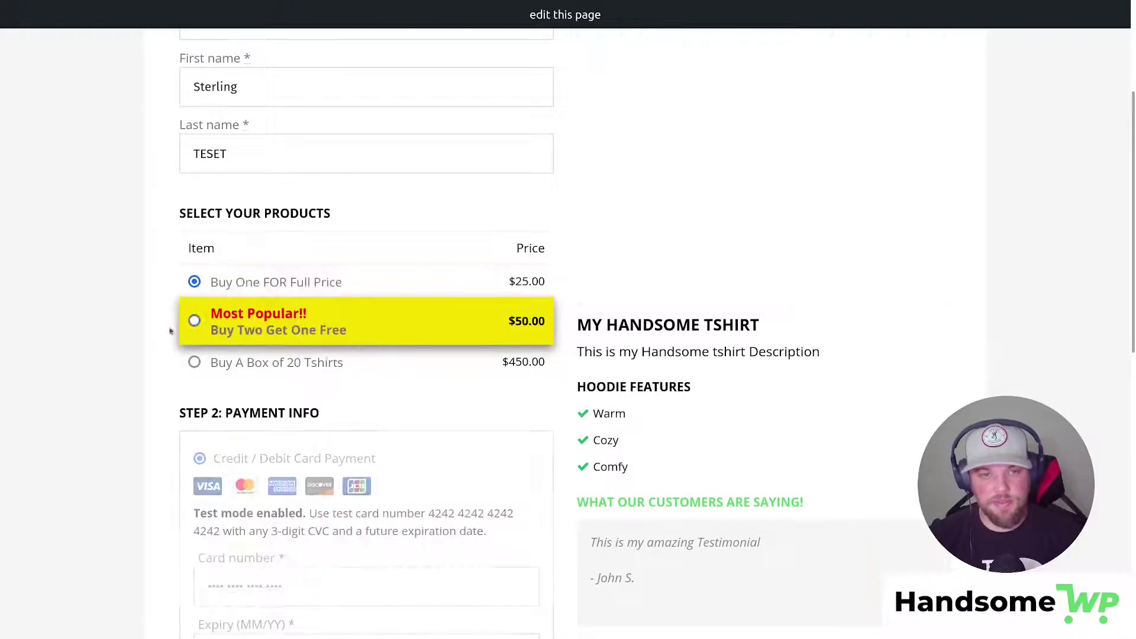
{"action": "left_click", "coordinate": [194, 320]}
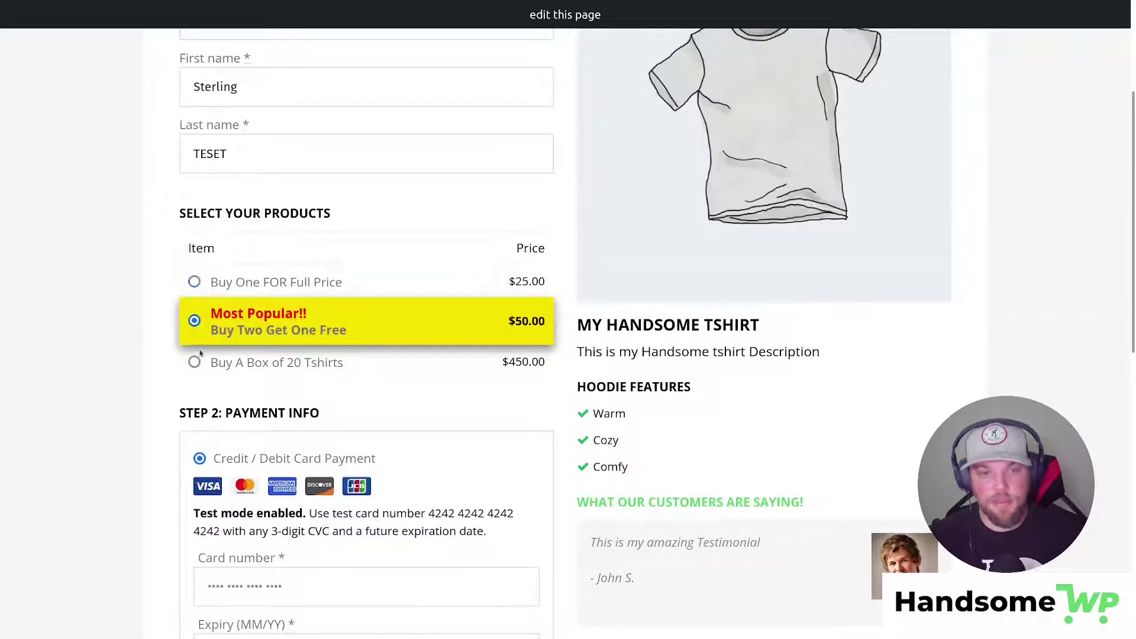
Step: Update the checkout again and try selecting the Buy One FOR Full Price and Buy A Box of 20 Tshirts offers on the live page
{"action": "key", "text": "ctrl+shift+Tab"}
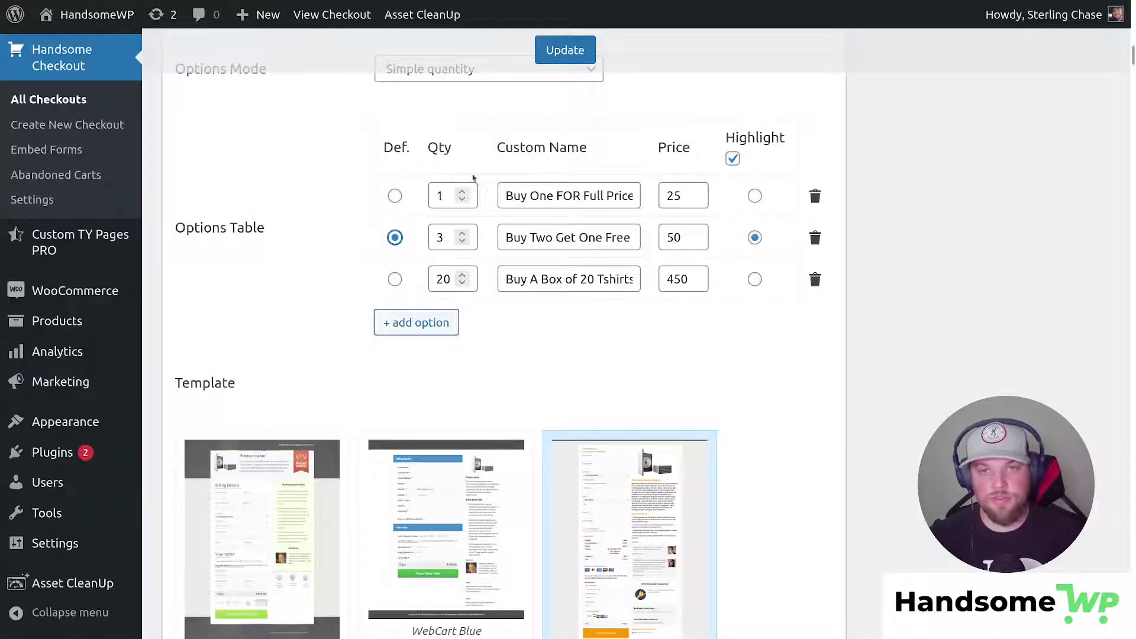
{"action": "left_click", "coordinate": [560, 55]}
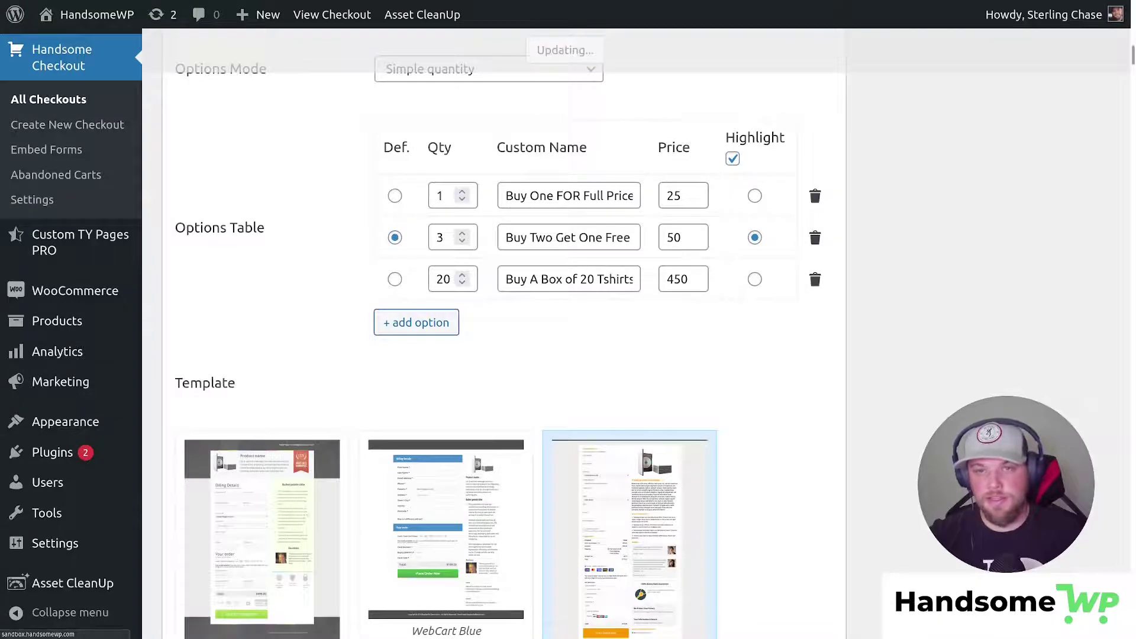
{"action": "key", "text": "ctrl+Tab"}
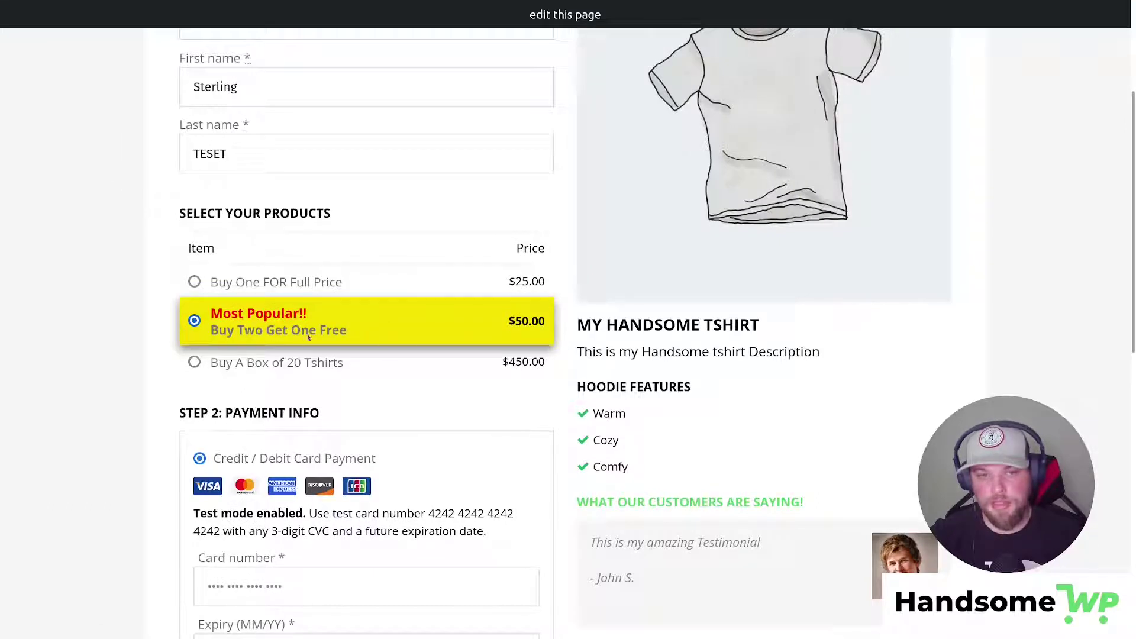
{"action": "left_click", "coordinate": [204, 287]}
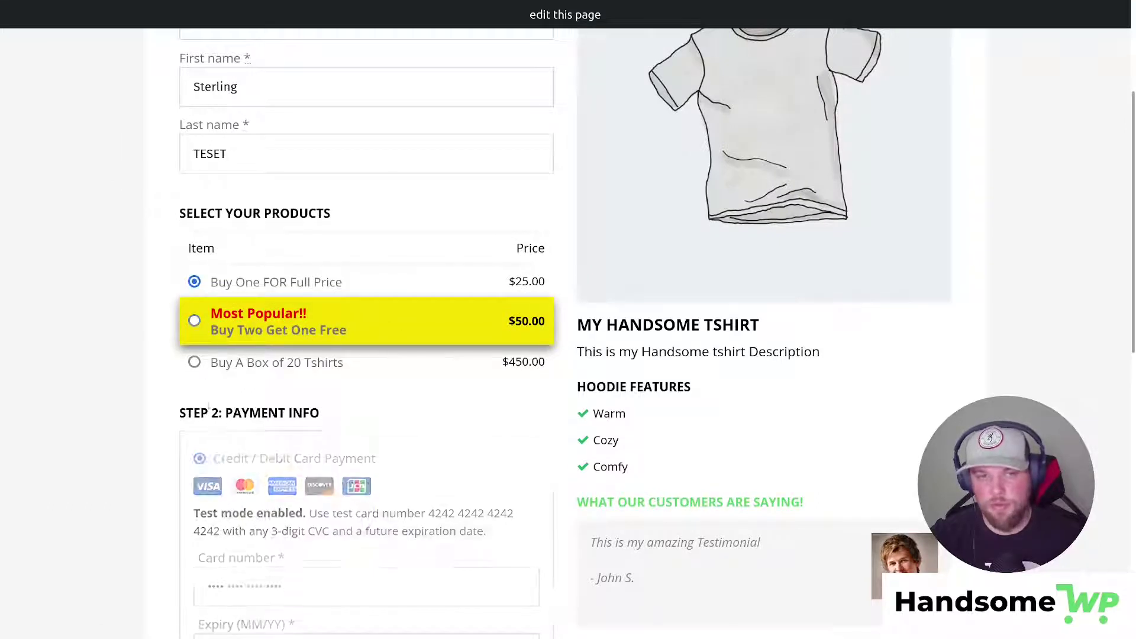
{"action": "left_click", "coordinate": [195, 362]}
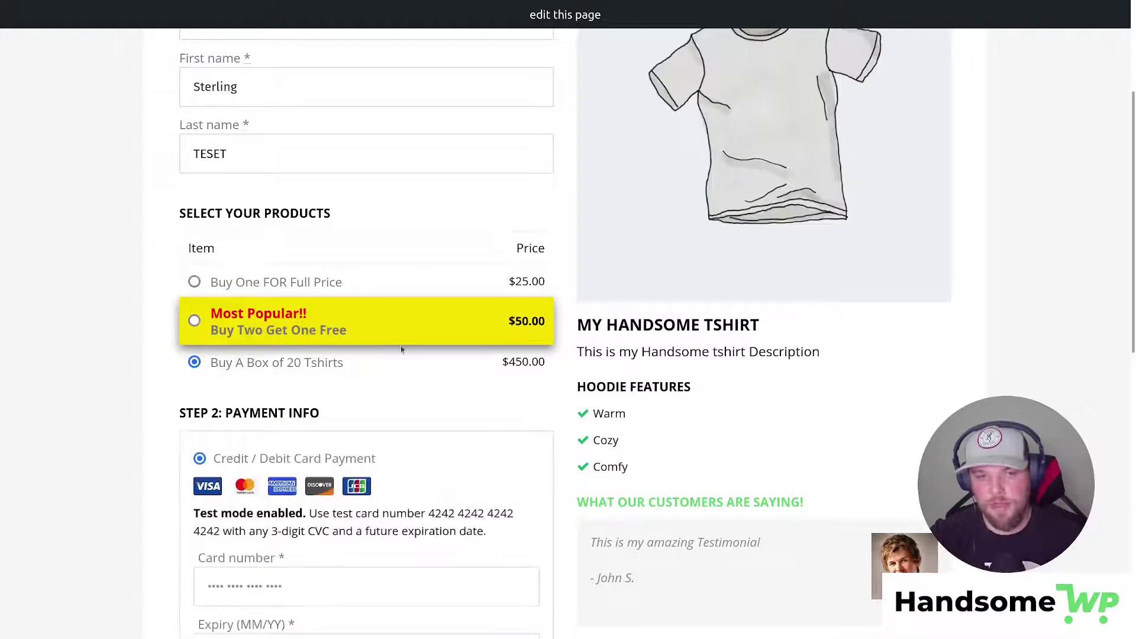
Step: Turn off highlighting for the offers in the checkout's Options Table
{"action": "key", "text": "ctrl+Tab"}
{"action": "scroll", "coordinate": [799, 270], "scroll_direction": "down", "scroll_amount": 7}
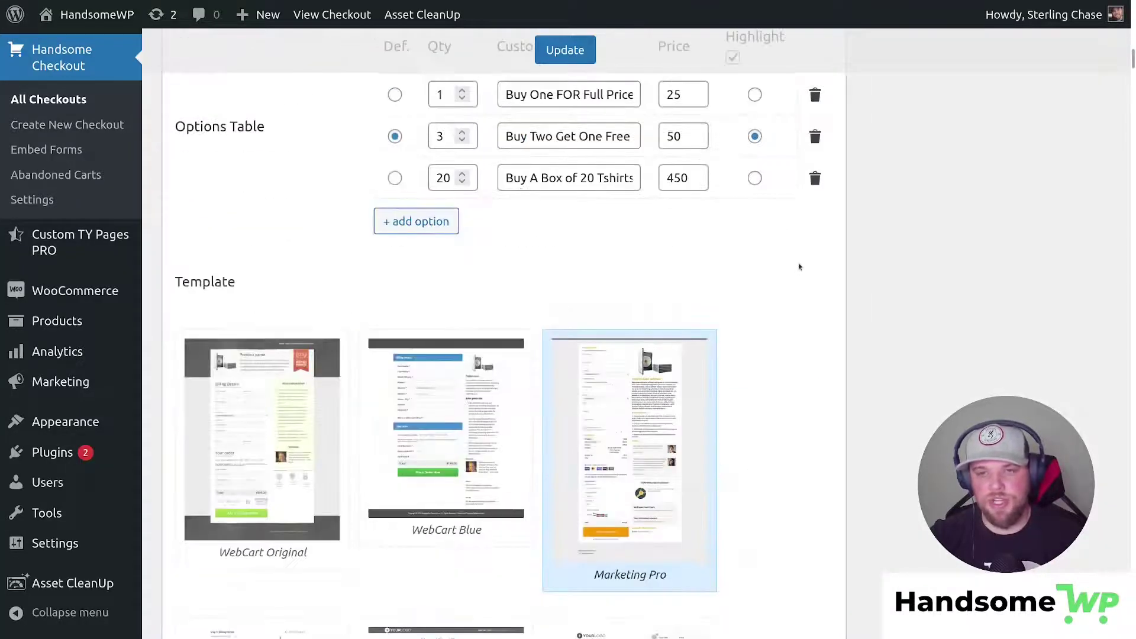
{"action": "scroll", "coordinate": [793, 269], "scroll_direction": "up", "scroll_amount": 5}
{"action": "left_click", "coordinate": [733, 361]}
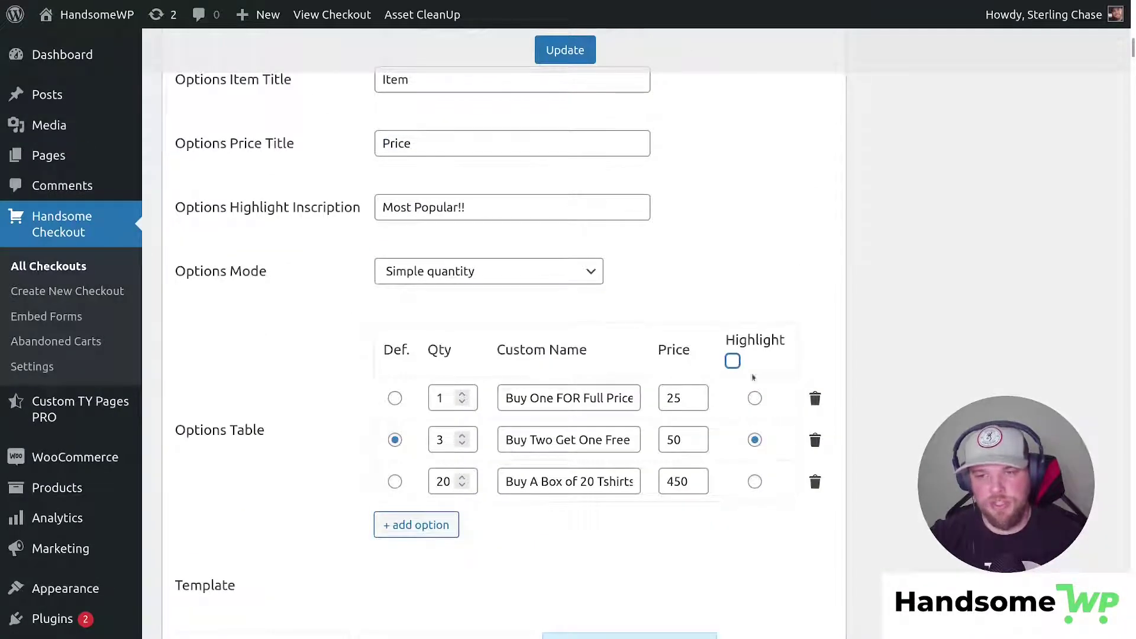
{"action": "scroll", "coordinate": [684, 405], "scroll_direction": "down", "scroll_amount": 5}
{"action": "scroll", "coordinate": [504, 420], "scroll_direction": "up", "scroll_amount": 5}
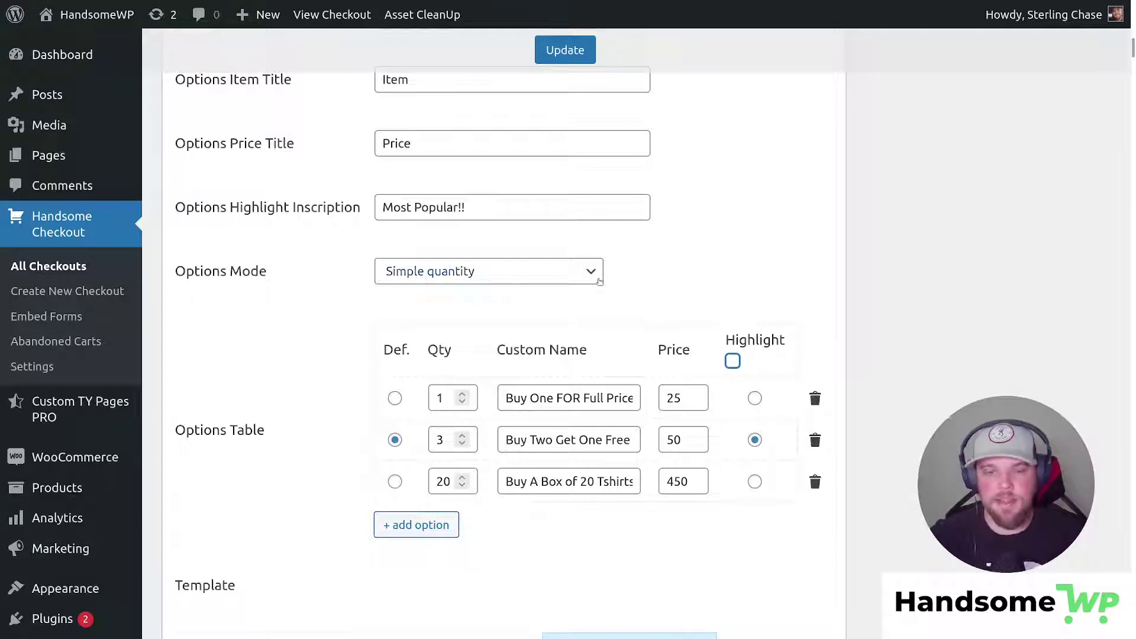
Step: Set the Options Mode to Simple variations and update the checkout
{"action": "left_click", "coordinate": [581, 272]}
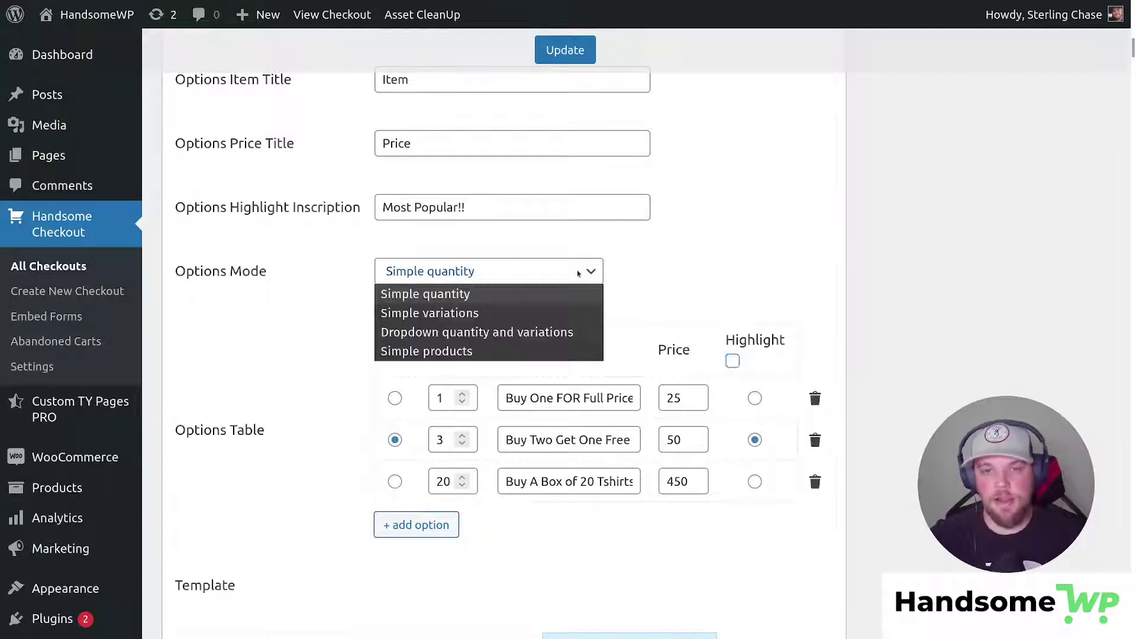
{"action": "left_click", "coordinate": [568, 312]}
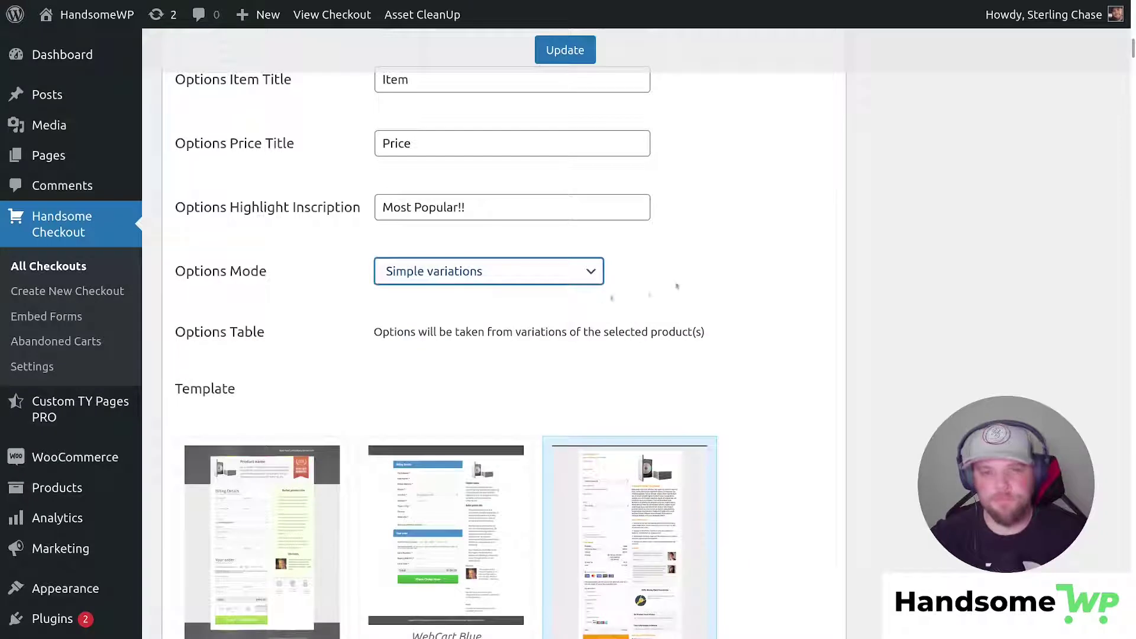
{"action": "left_click", "coordinate": [537, 276]}
{"action": "left_click", "coordinate": [537, 310]}
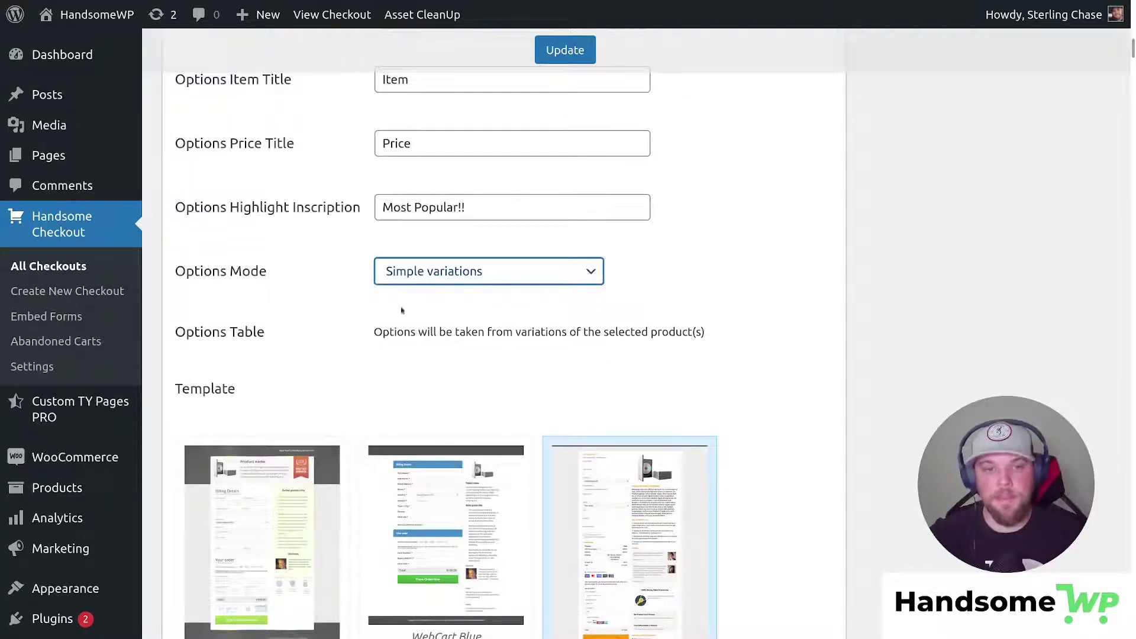
{"action": "left_click_drag", "start_coordinate": [372, 332], "coordinate": [699, 333]}
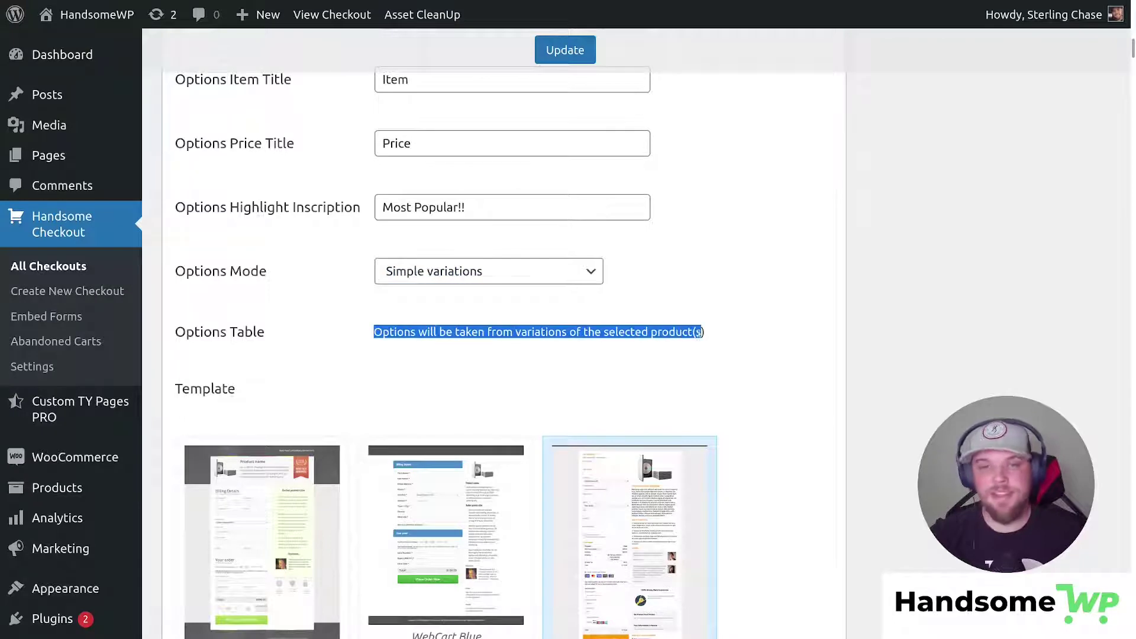
{"action": "left_click", "coordinate": [555, 52]}
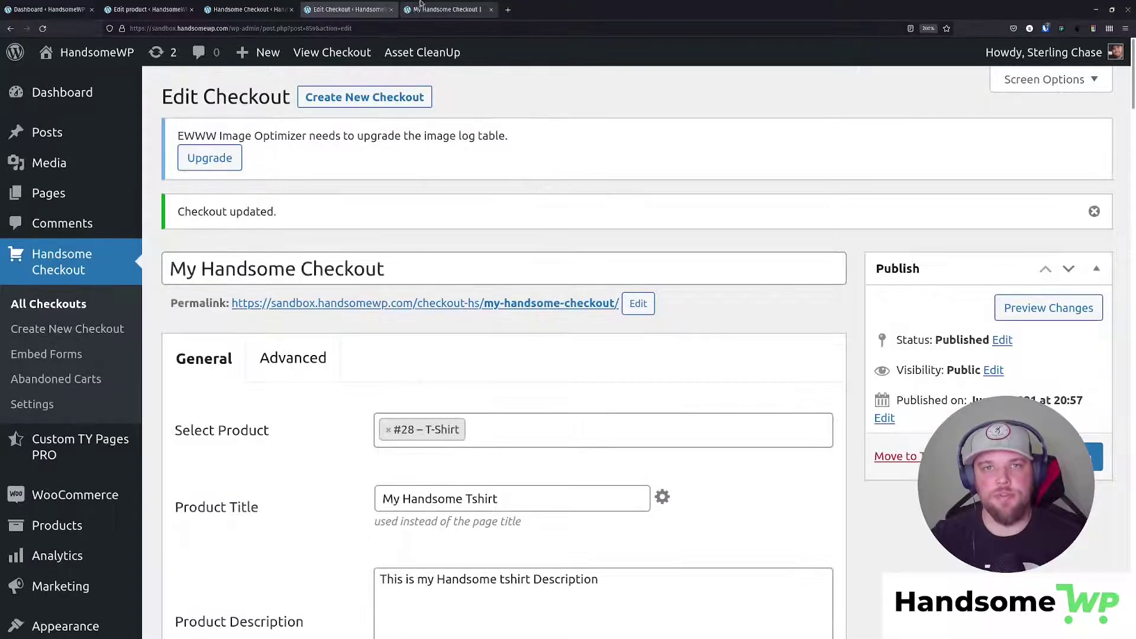
Step: Reload the live checkout page and try selecting the large, medium and small T-shirt variations, finishing on T-Shirt - Medium
{"action": "left_click", "coordinate": [428, 11]}
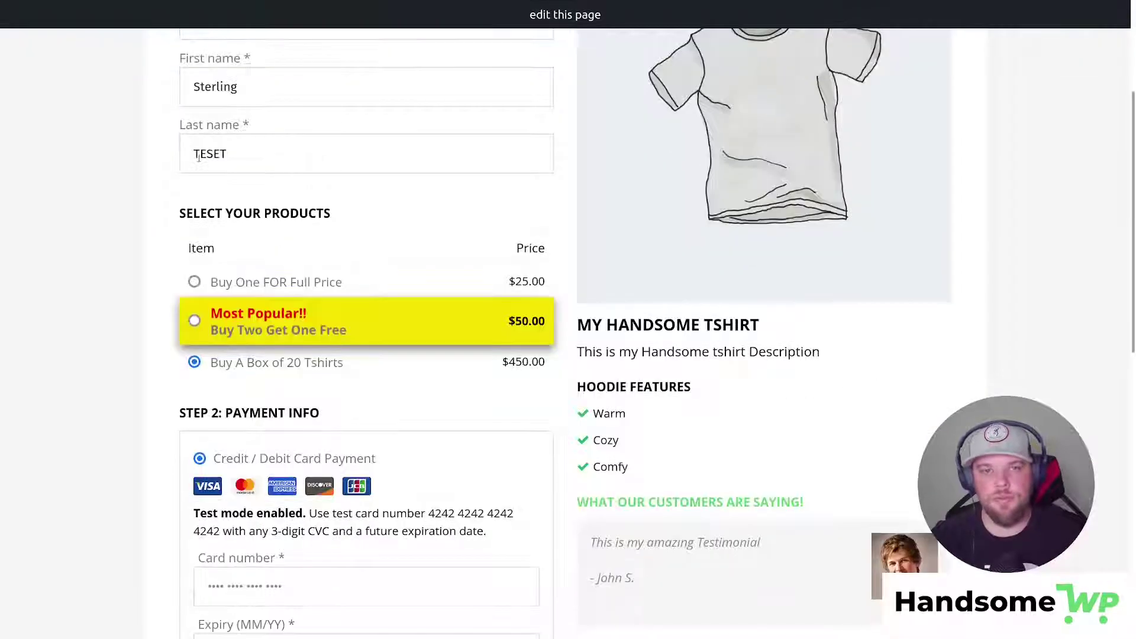
{"action": "left_click", "coordinate": [43, 28]}
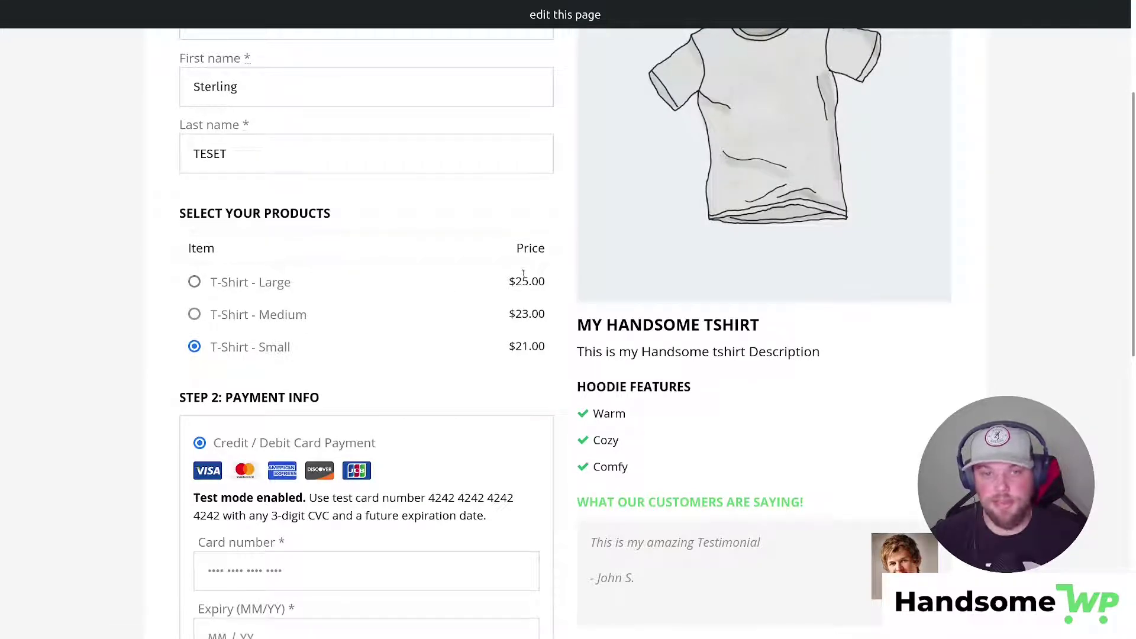
{"action": "left_click", "coordinate": [194, 315]}
{"action": "left_click", "coordinate": [200, 284]}
{"action": "left_click", "coordinate": [197, 313]}
{"action": "left_click", "coordinate": [213, 348]}
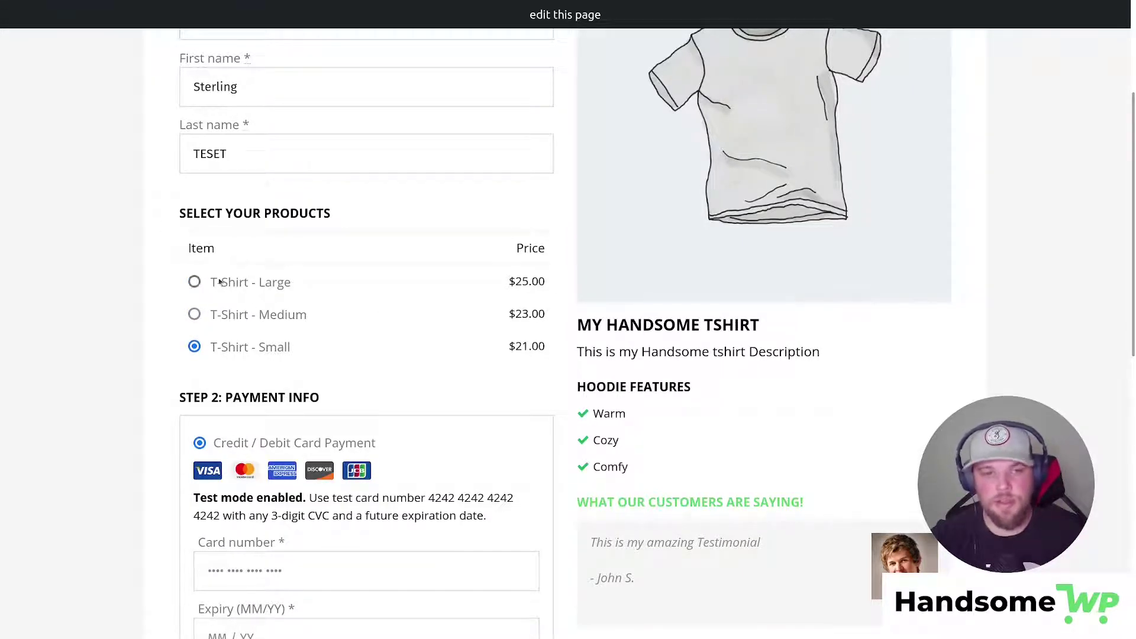
{"action": "left_click", "coordinate": [195, 282]}
{"action": "left_click", "coordinate": [194, 314]}
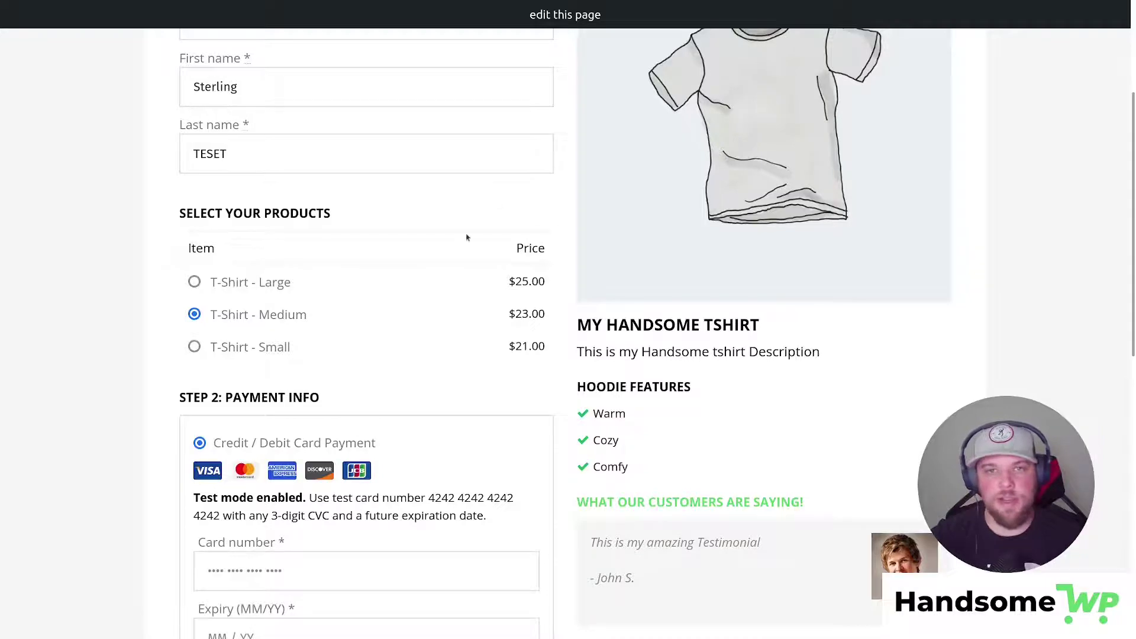
Step: Return to the checkout editor, set the Options Mode to Dropdown quantity and variations, and update the checkout
{"action": "scroll", "coordinate": [507, 174], "scroll_direction": "up", "scroll_amount": 5}
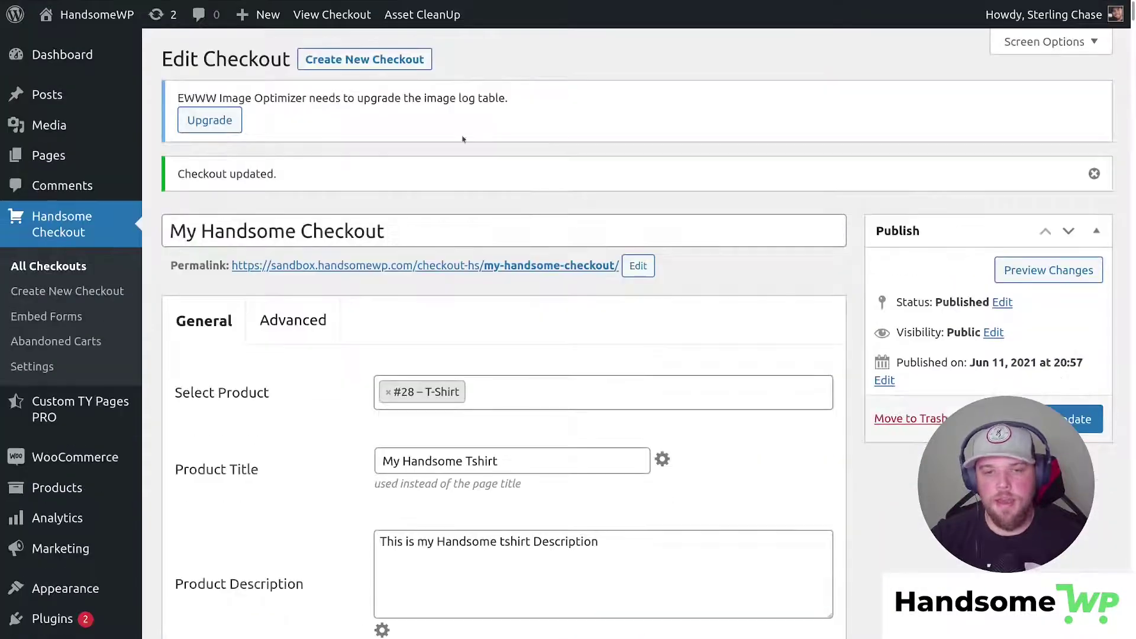
{"action": "scroll", "coordinate": [437, 319], "scroll_direction": "down", "scroll_amount": 8}
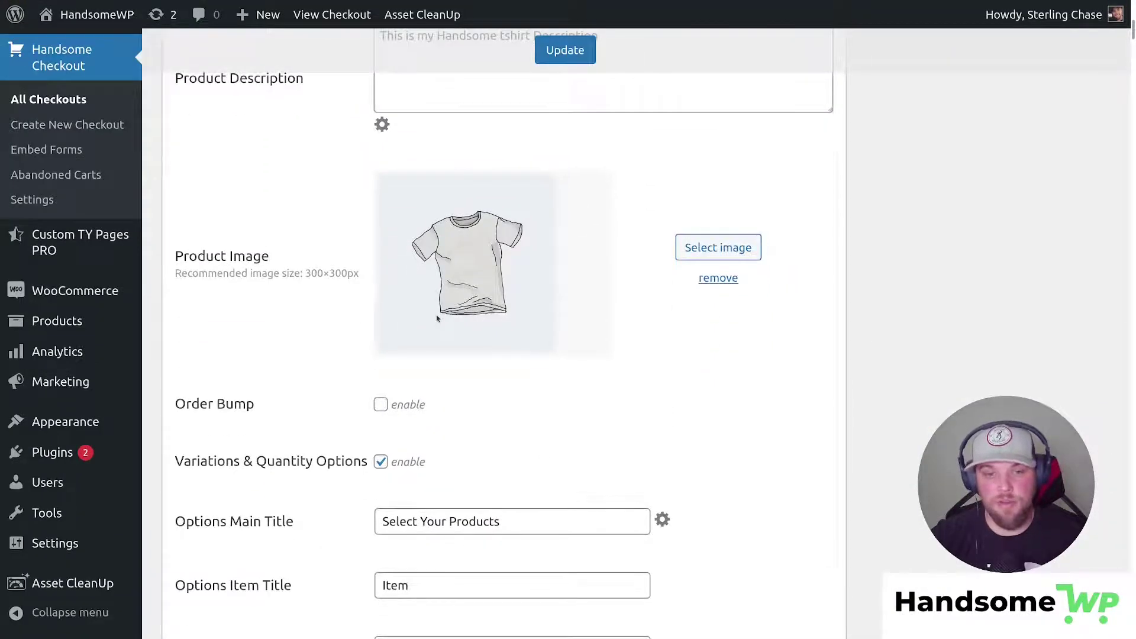
{"action": "scroll", "coordinate": [436, 314], "scroll_direction": "down", "scroll_amount": 3}
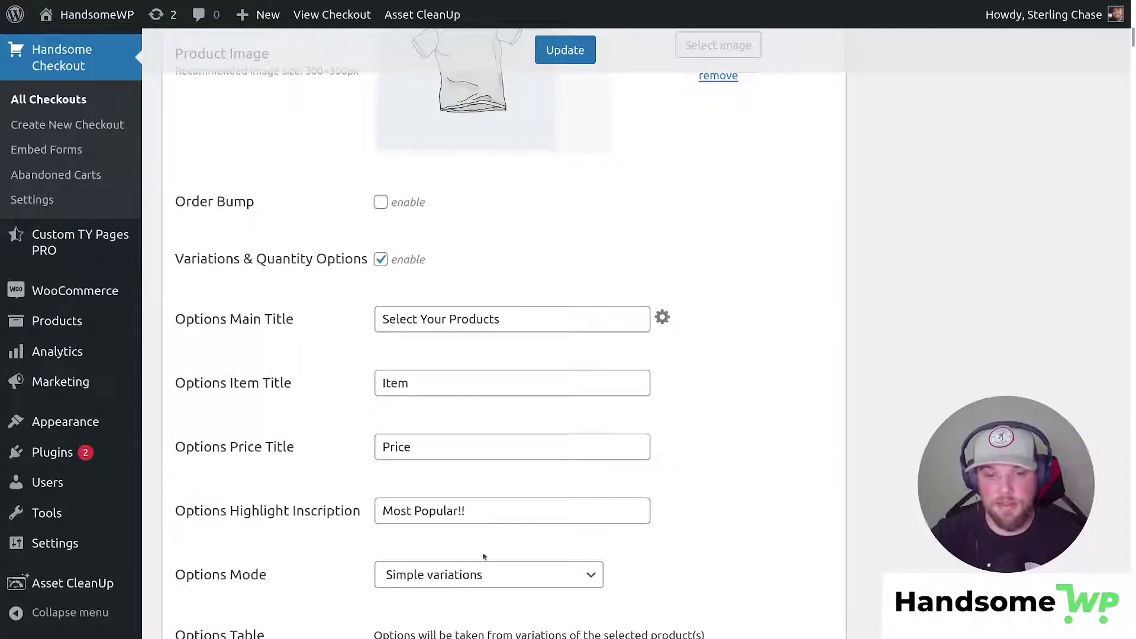
{"action": "left_click", "coordinate": [477, 575]}
{"action": "left_click", "coordinate": [473, 513]}
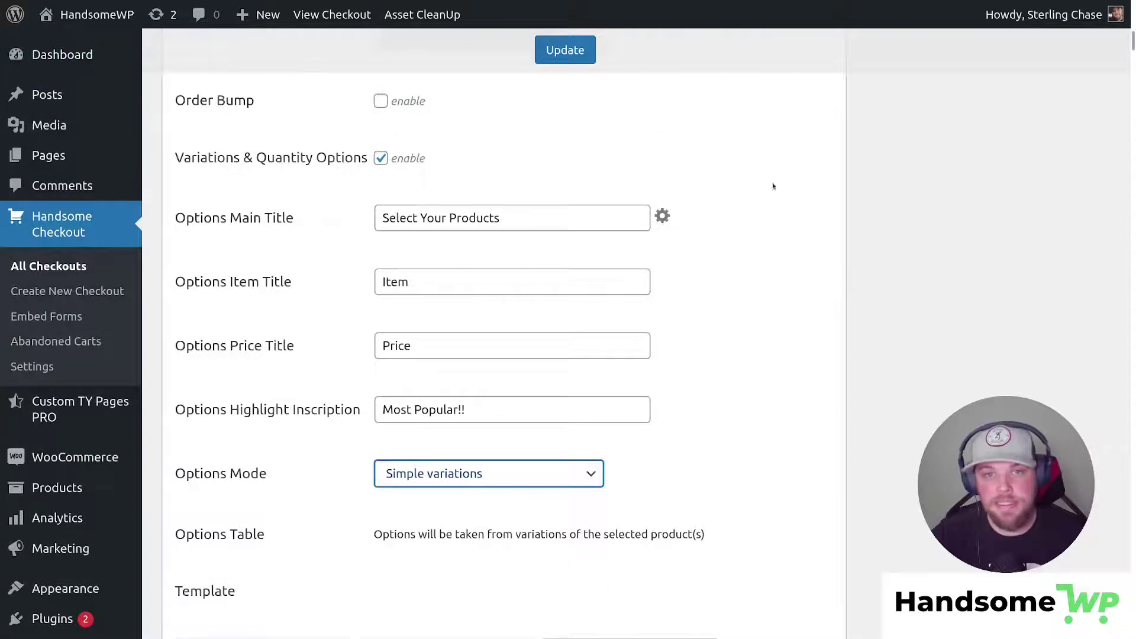
{"action": "scroll", "coordinate": [632, 437], "scroll_direction": "down", "scroll_amount": 3}
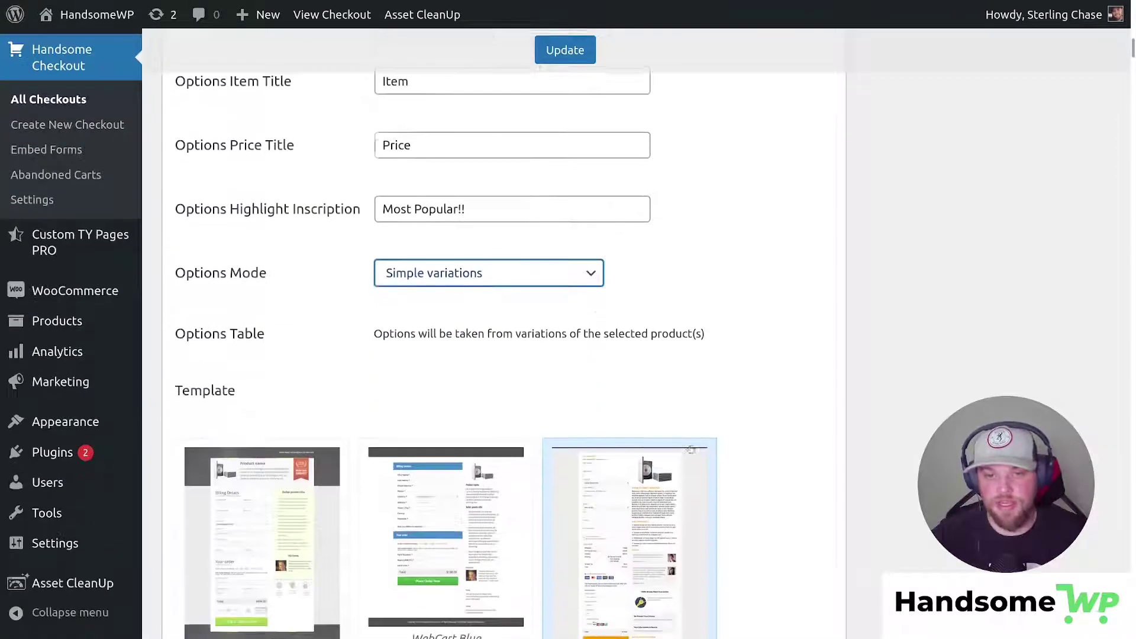
{"action": "left_click", "coordinate": [578, 274]}
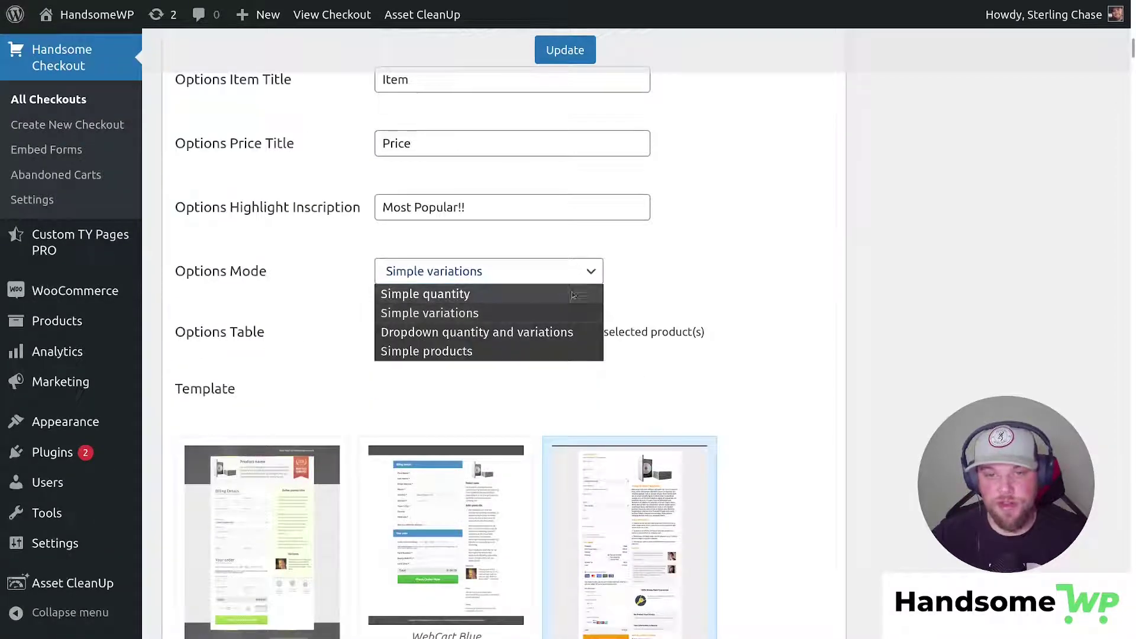
{"action": "left_click", "coordinate": [529, 331]}
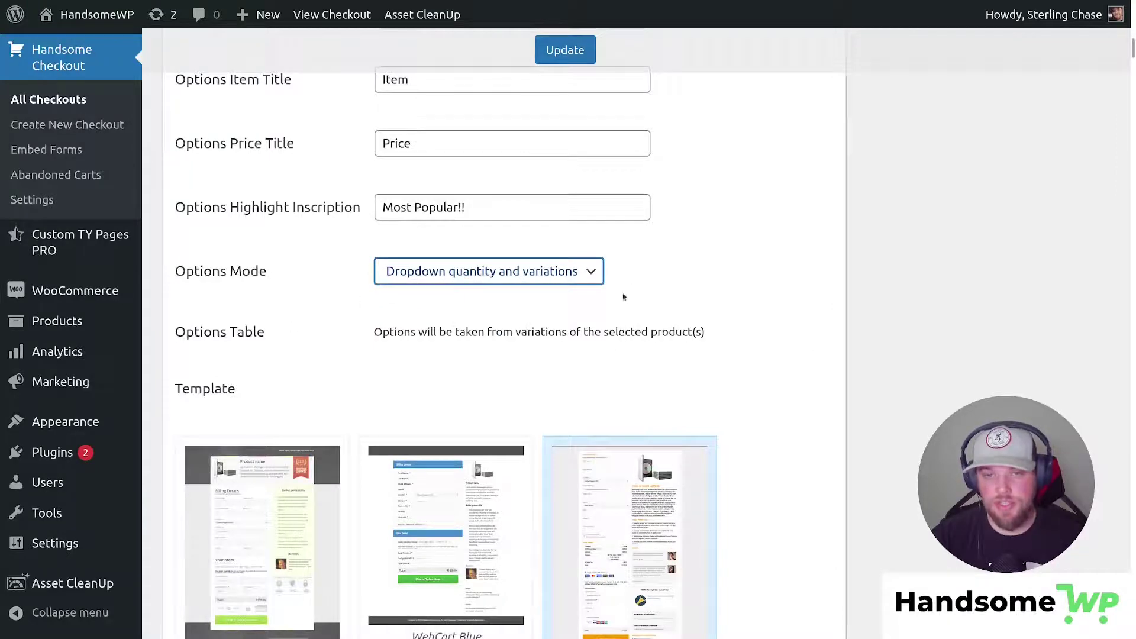
{"action": "left_click", "coordinate": [568, 62]}
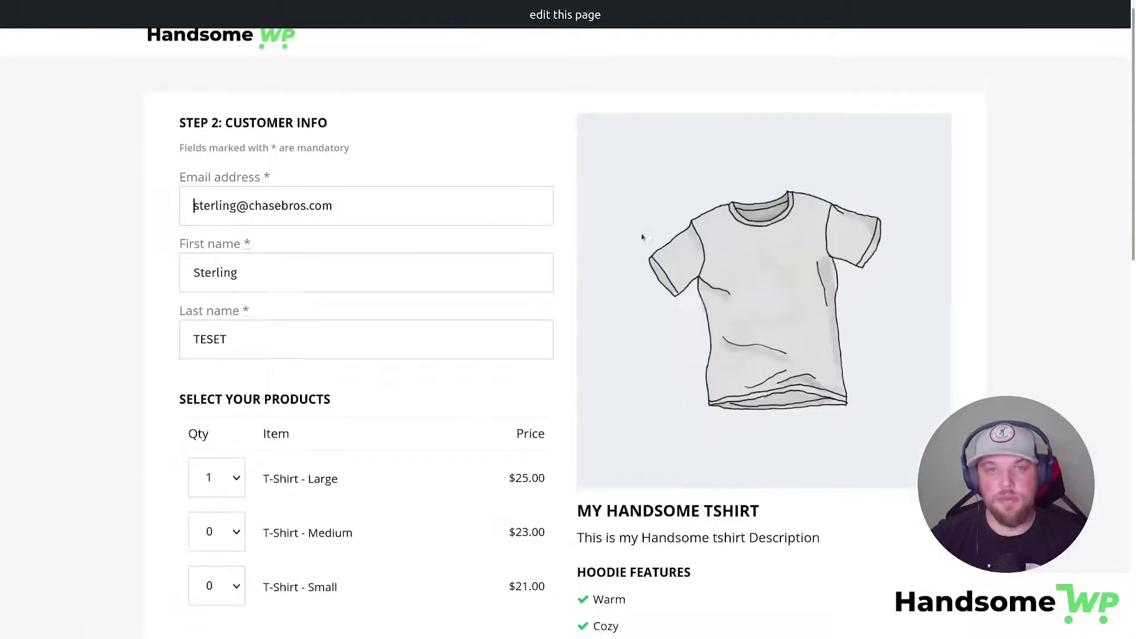
Step: Examine the T-shirt variations and the available quantities for T-Shirt - Large on the reloaded live checkout page
{"action": "scroll", "coordinate": [639, 237], "scroll_direction": "down", "scroll_amount": 6}
{"action": "scroll", "coordinate": [628, 240], "scroll_direction": "up", "scroll_amount": 4}
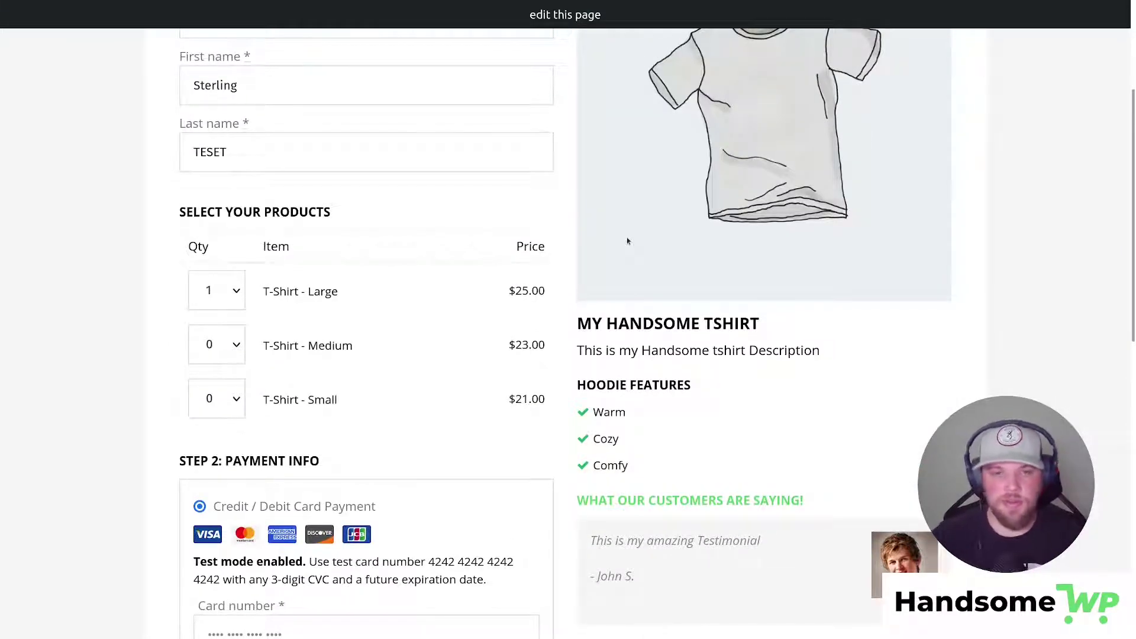
{"action": "left_click", "coordinate": [229, 286]}
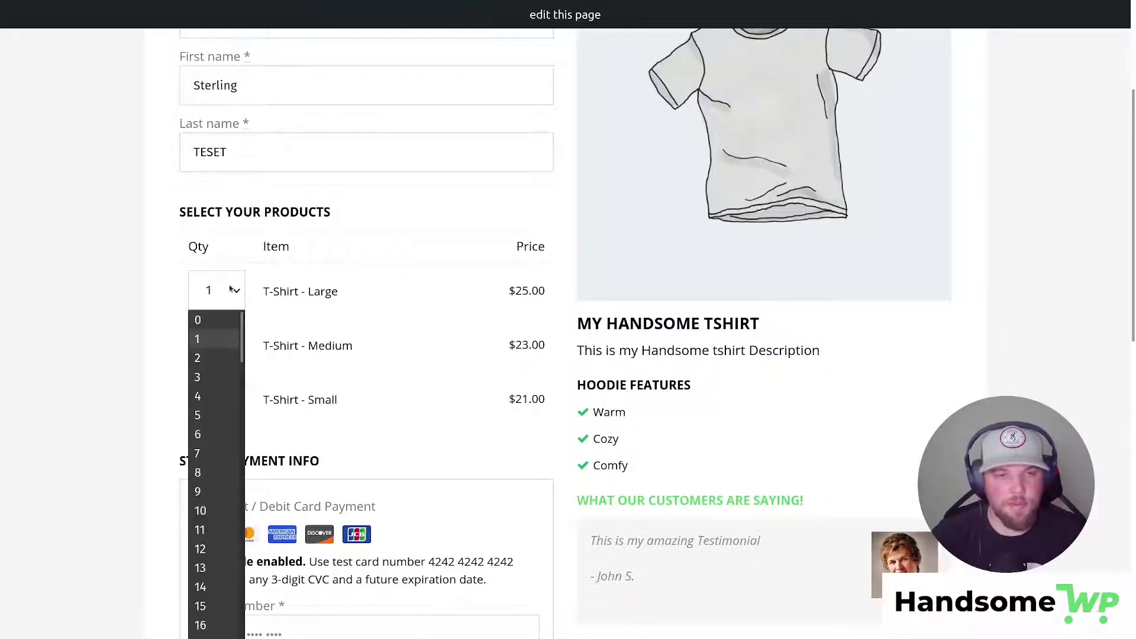
{"action": "left_click", "coordinate": [160, 285]}
{"action": "scroll", "coordinate": [245, 236], "scroll_direction": "down", "scroll_amount": 2}
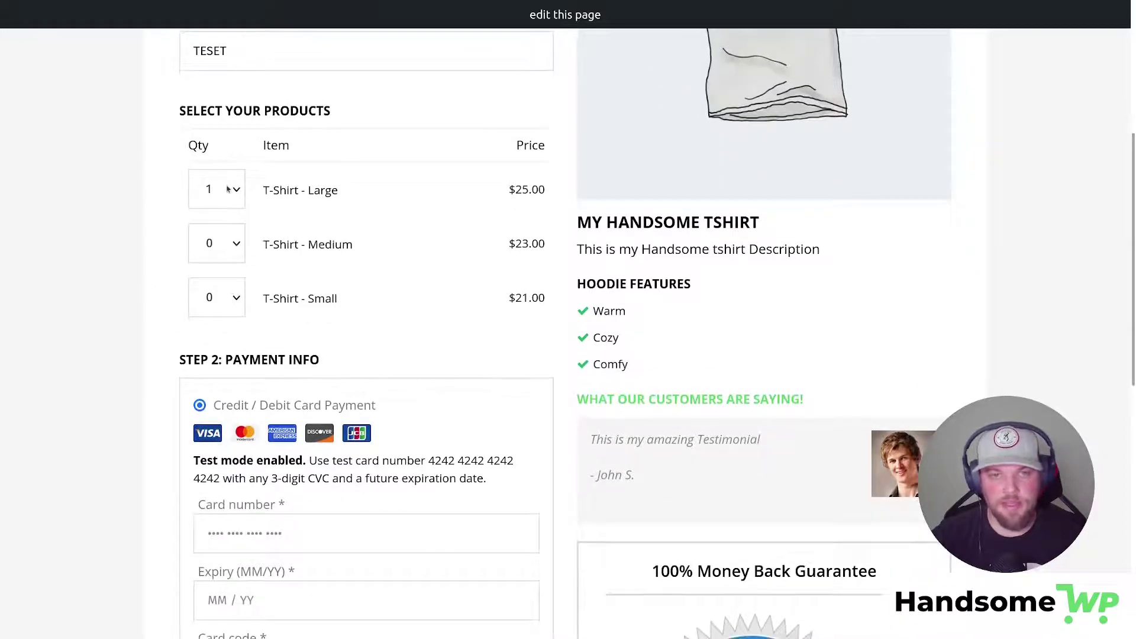
{"action": "scroll", "coordinate": [614, 271], "scroll_direction": "up", "scroll_amount": 2}
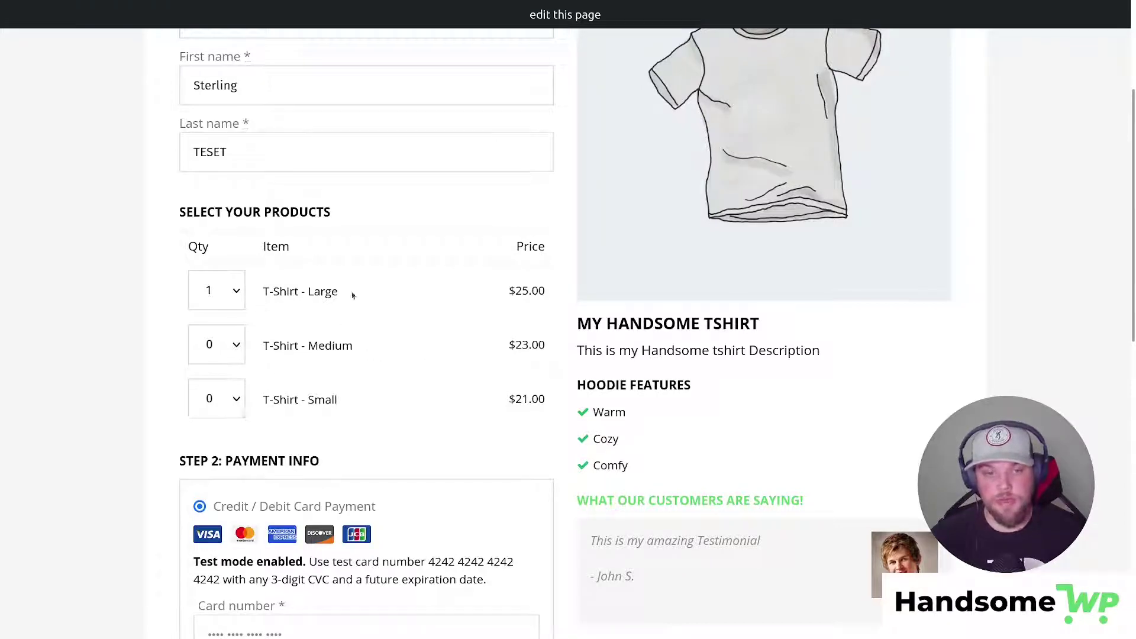
Step: Set the quantities to 10 large, 12 medium and 12 small T-shirts and review the rest of the live checkout page
{"action": "left_click", "coordinate": [232, 305]}
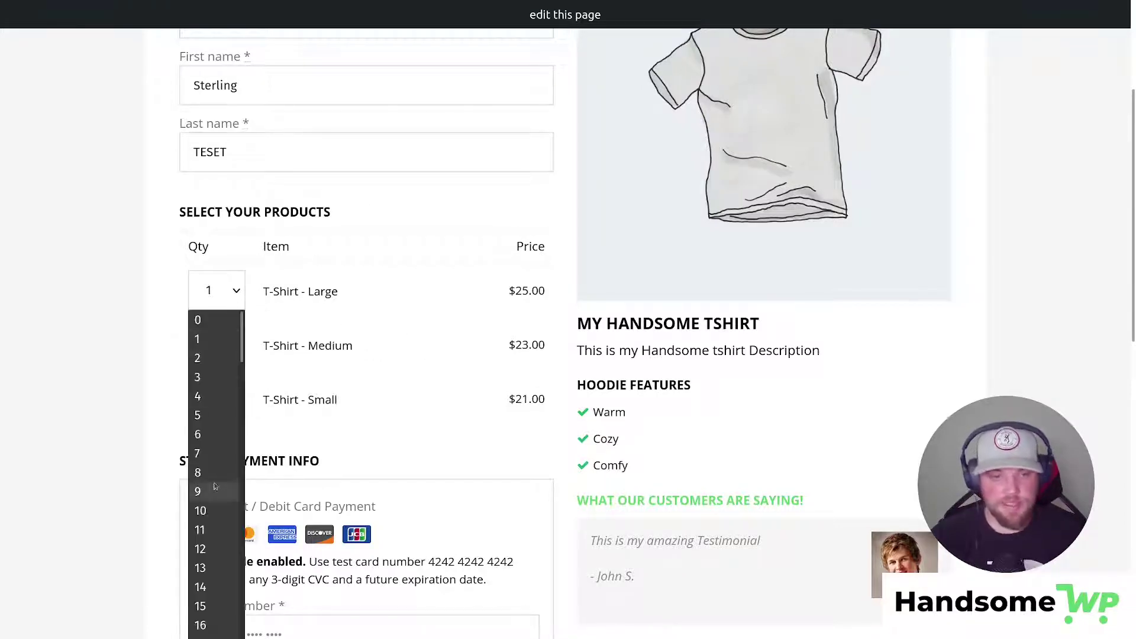
{"action": "left_click", "coordinate": [220, 507]}
{"action": "left_click", "coordinate": [220, 353]}
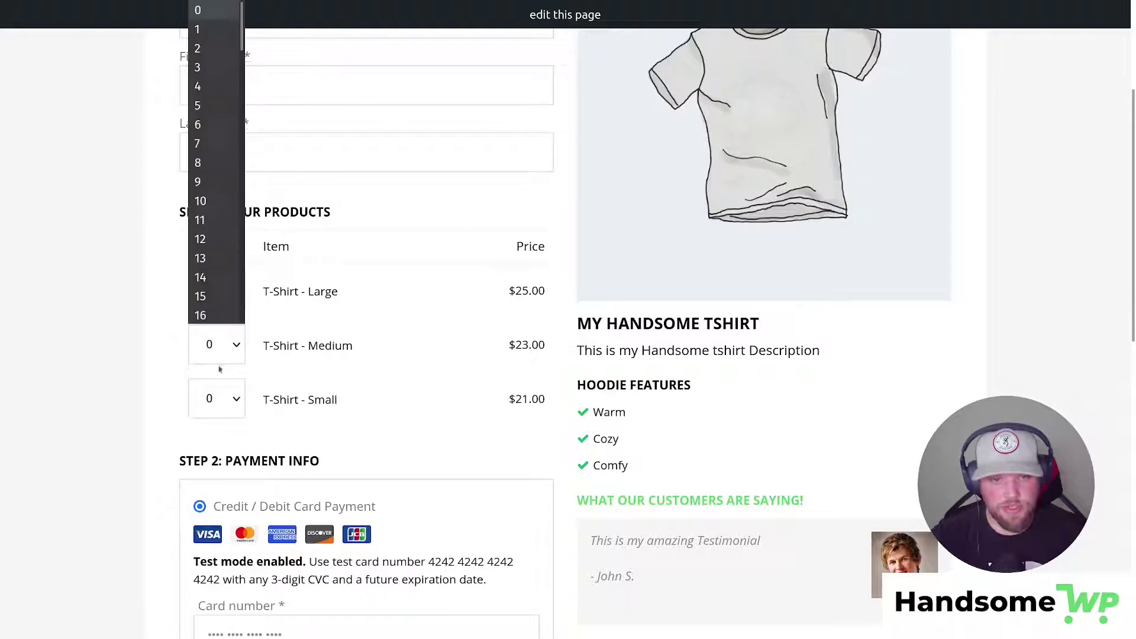
{"action": "left_click", "coordinate": [204, 238]}
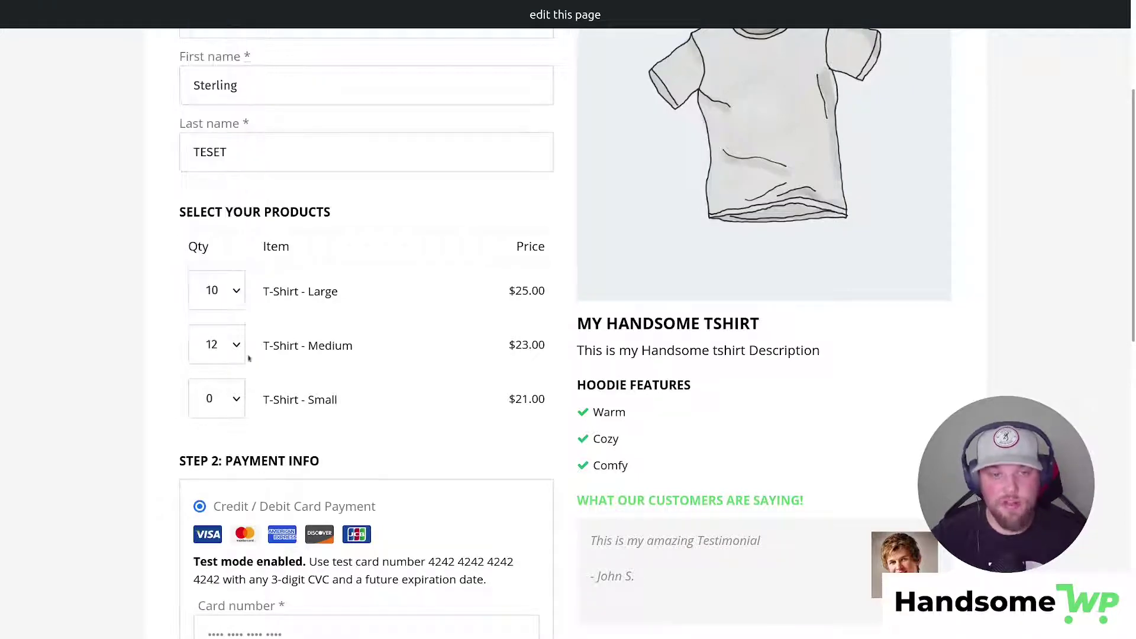
{"action": "left_click", "coordinate": [217, 399]}
{"action": "left_click", "coordinate": [217, 239]}
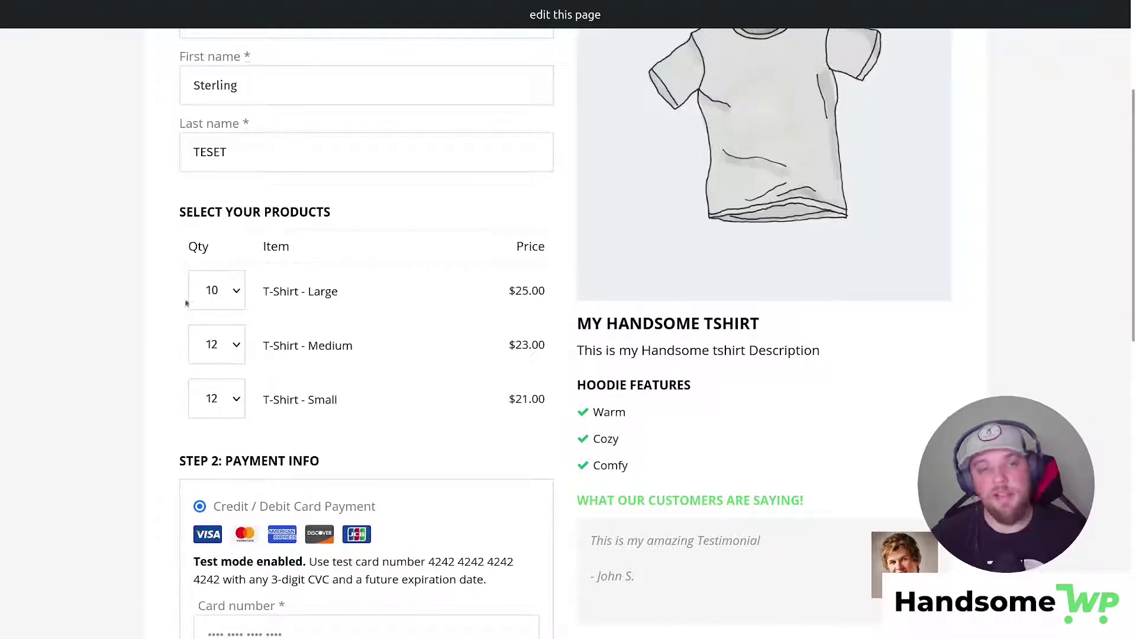
{"action": "scroll", "coordinate": [363, 346], "scroll_direction": "down", "scroll_amount": 5}
{"action": "scroll", "coordinate": [413, 330], "scroll_direction": "down", "scroll_amount": 7}
{"action": "scroll", "coordinate": [534, 355], "scroll_direction": "up", "scroll_amount": 15}
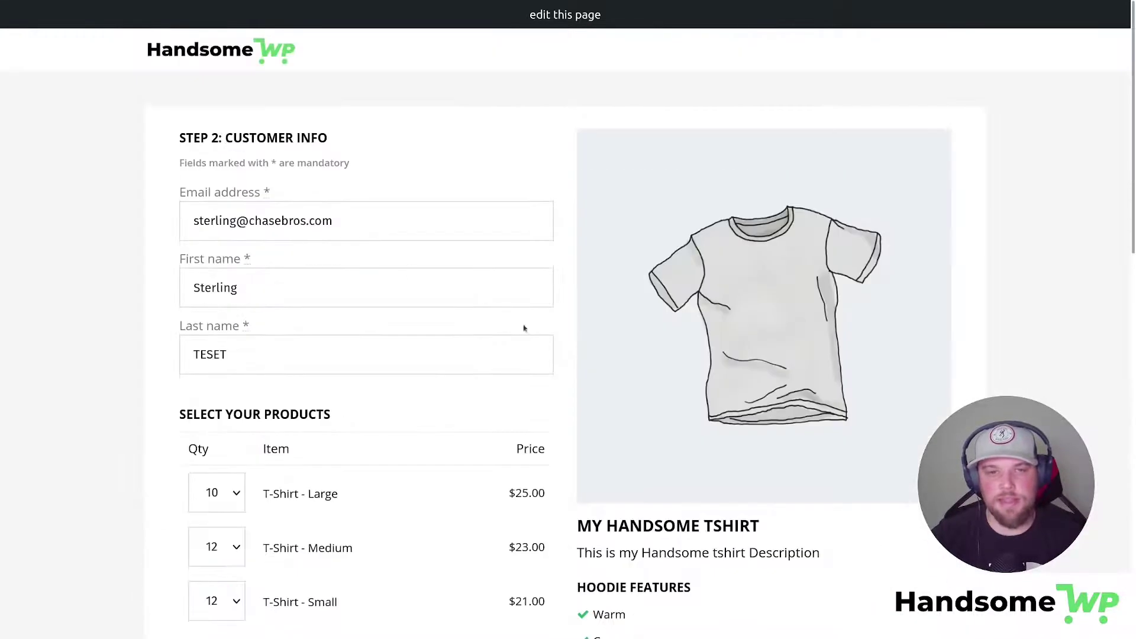
{"action": "scroll", "coordinate": [530, 334], "scroll_direction": "down", "scroll_amount": 3}
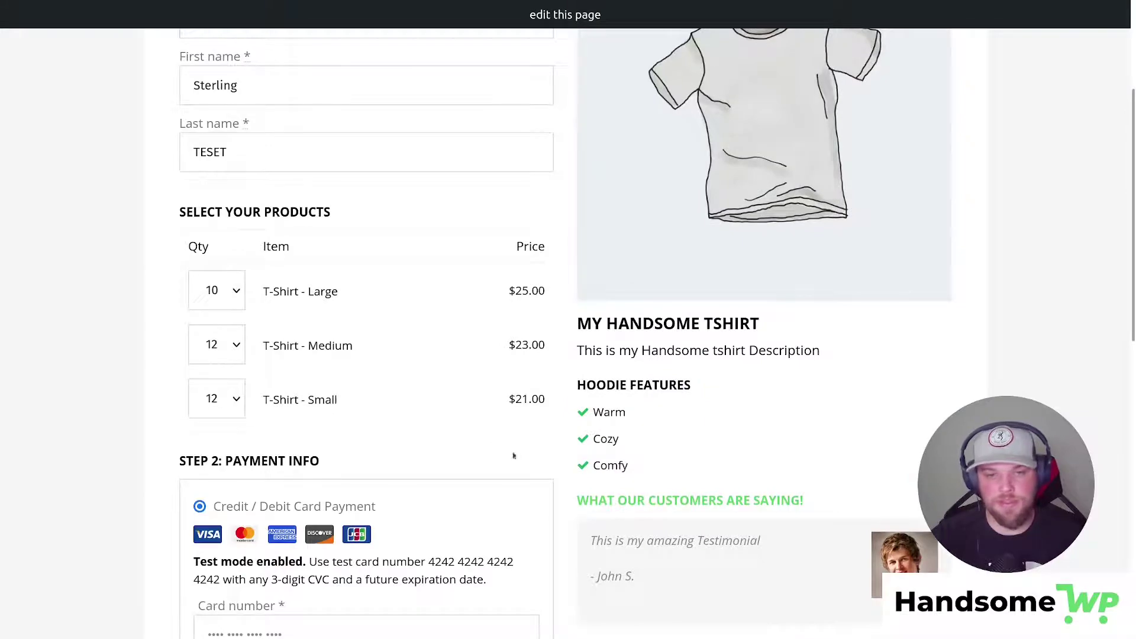
{"action": "scroll", "coordinate": [580, 378], "scroll_direction": "up", "scroll_amount": 3}
{"action": "scroll", "coordinate": [580, 383], "scroll_direction": "down", "scroll_amount": 3}
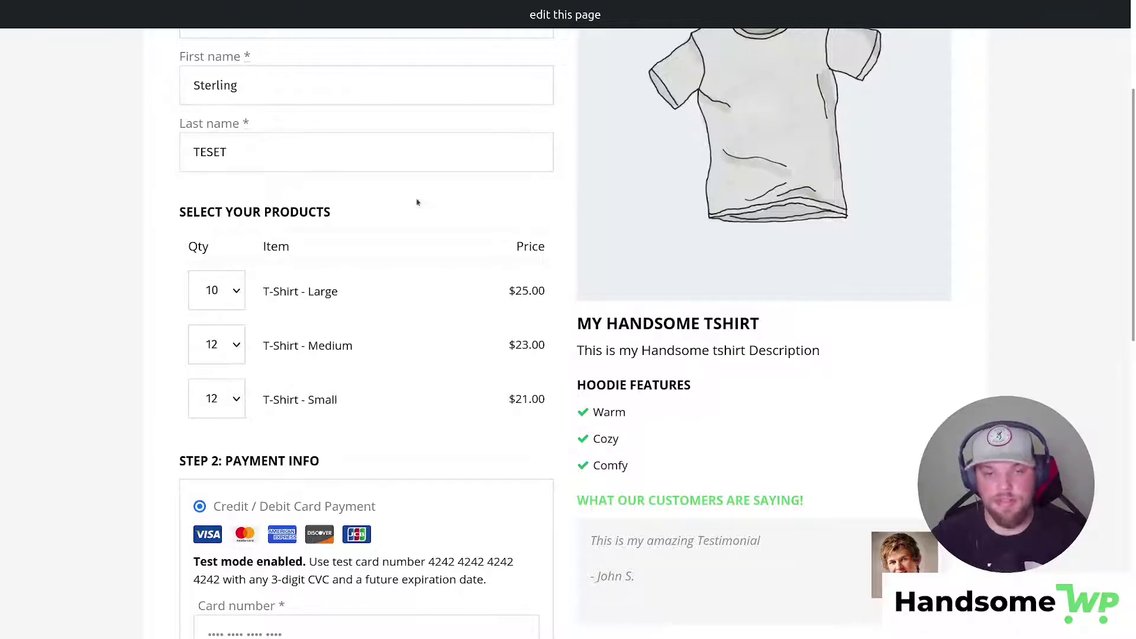
{"action": "scroll", "coordinate": [447, 330], "scroll_direction": "up", "scroll_amount": 3}
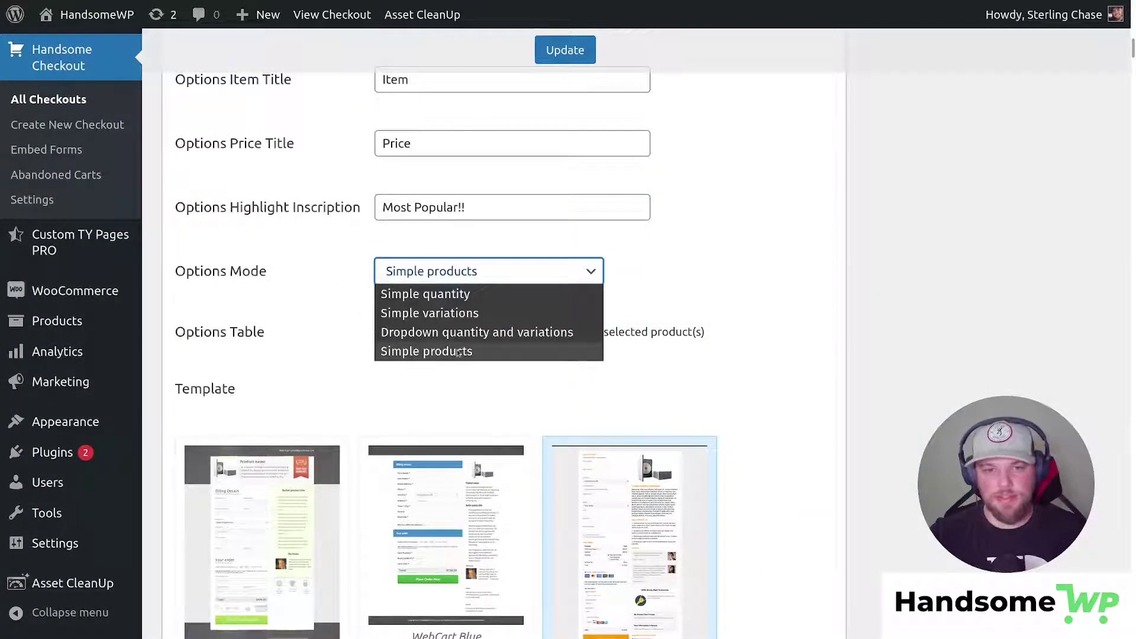
Step: Set the checkout's Options Mode to Simple products with T-Shirt, Cap and Hoodie as the selected products, and update it
{"action": "left_click", "coordinate": [459, 351]}
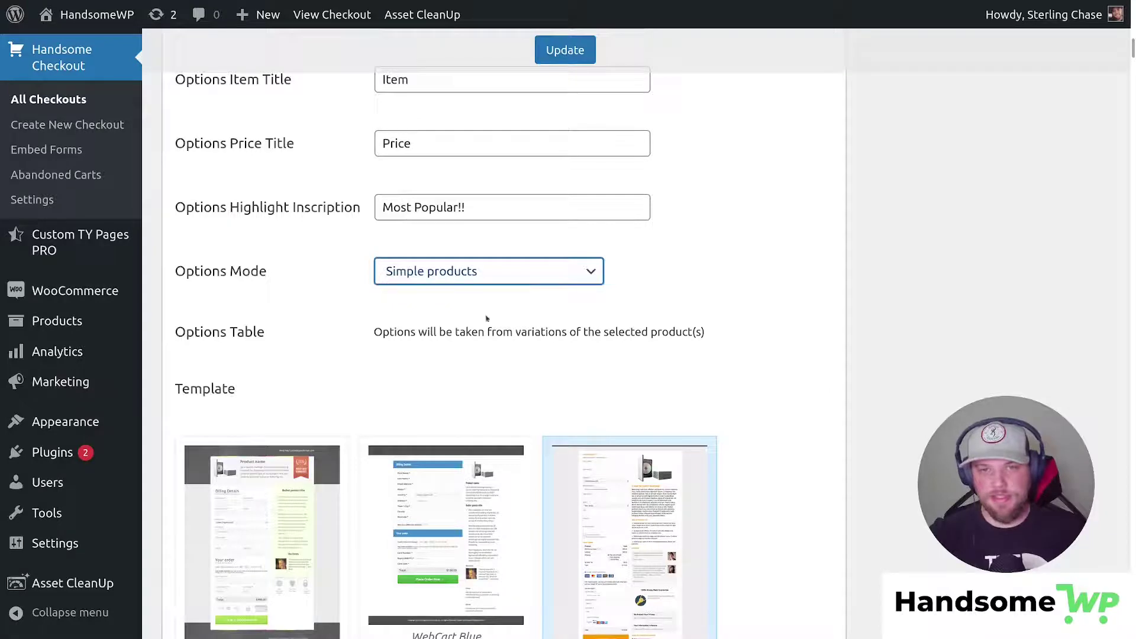
{"action": "scroll", "coordinate": [416, 263], "scroll_direction": "up", "scroll_amount": 12}
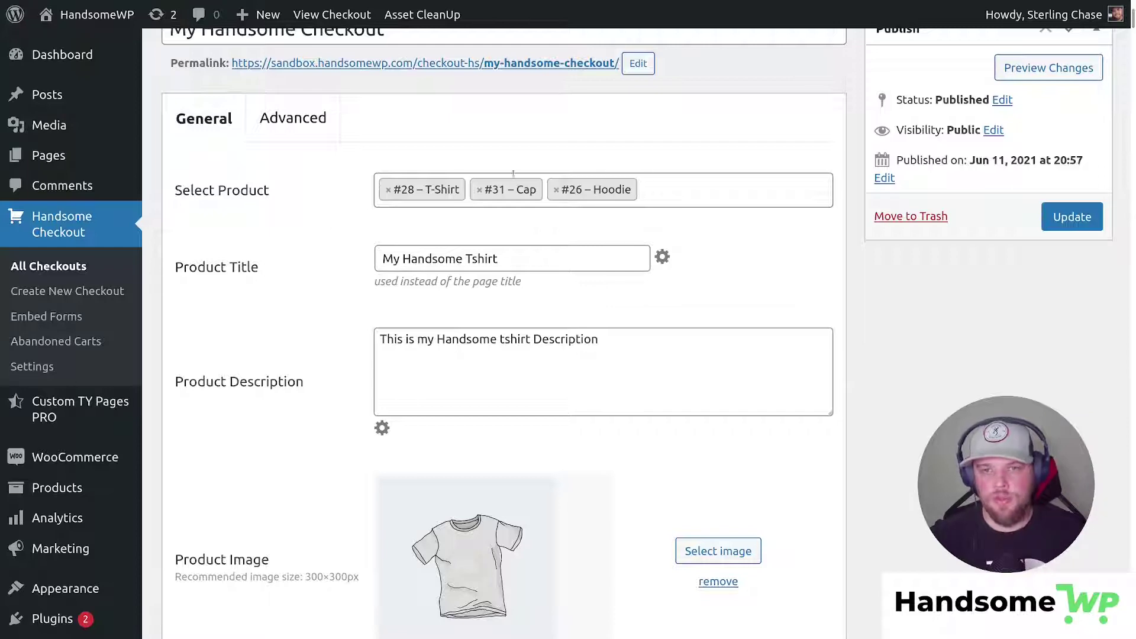
{"action": "key", "text": "Return"}
Step: Reload the live checkout page and try selecting the T-Shirt, Cap and Hoodie products, finishing on Hoodie
{"action": "left_click", "coordinate": [479, 16]}
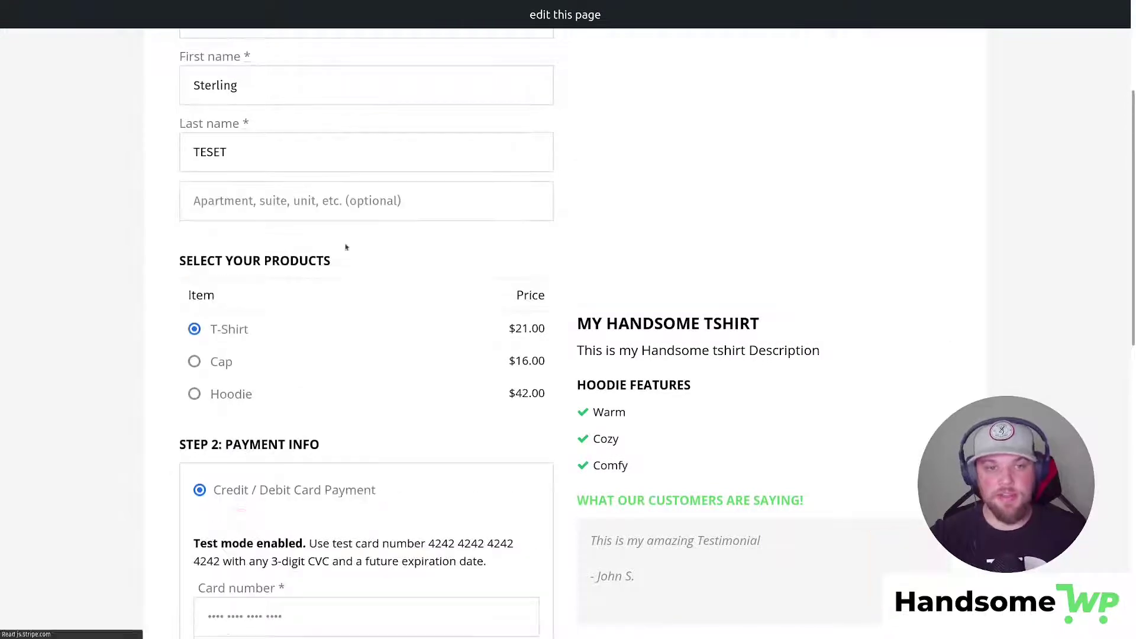
{"action": "left_click", "coordinate": [194, 313]}
{"action": "left_click", "coordinate": [194, 346]}
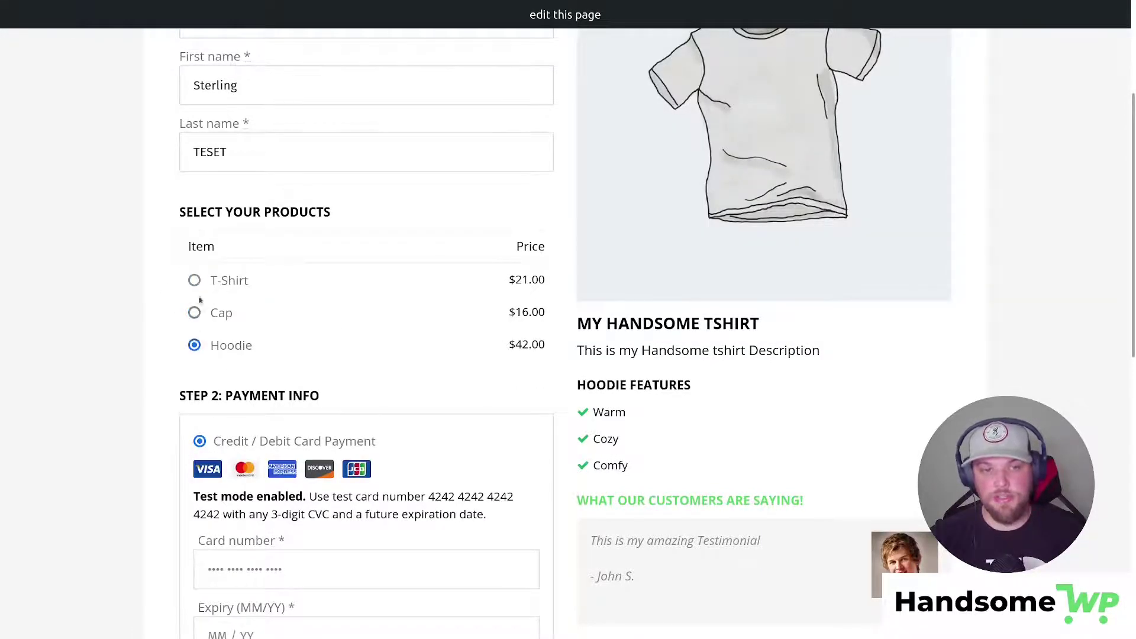
{"action": "left_click", "coordinate": [194, 279]}
{"action": "left_click", "coordinate": [194, 311]}
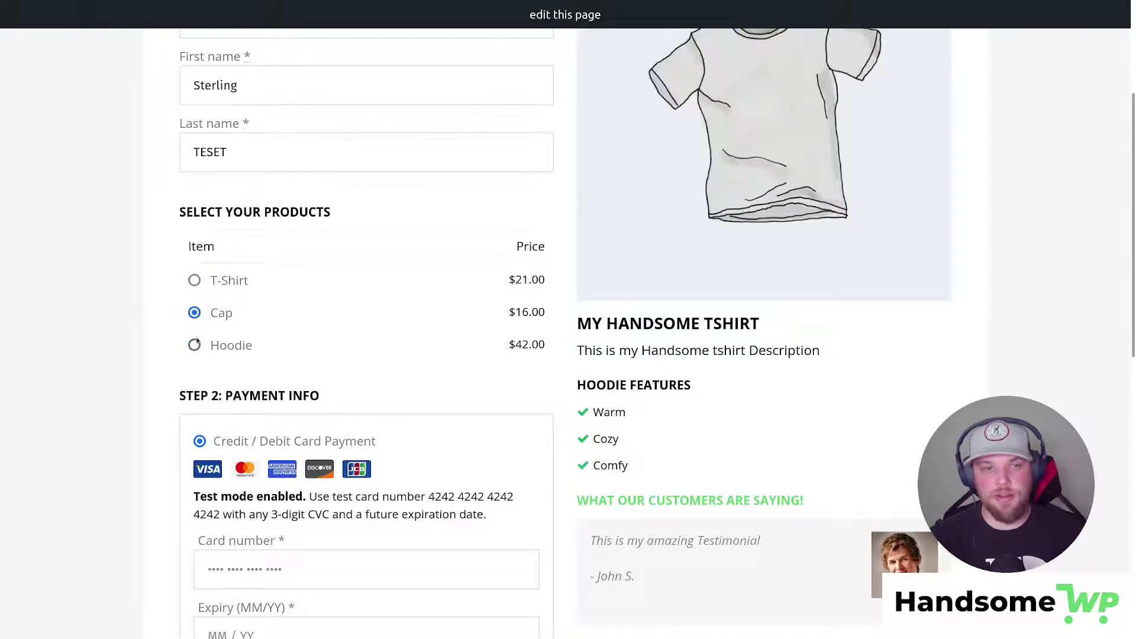
{"action": "left_click", "coordinate": [195, 345]}
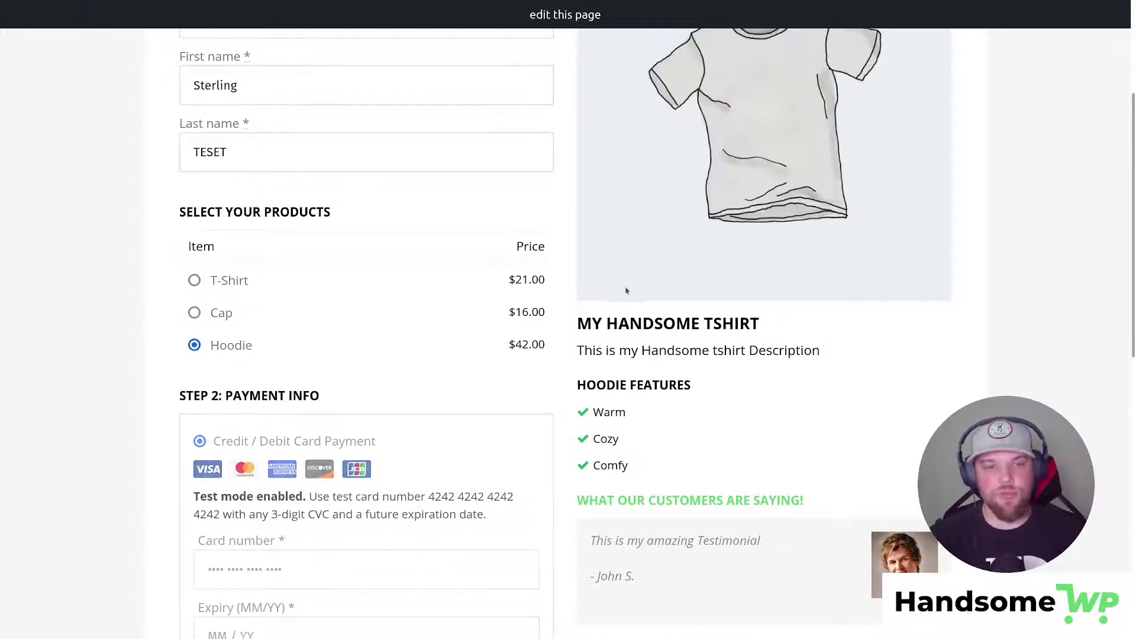
Step: Return to the checkout editor and switch Variations & Quantity Options off and back on
{"action": "left_click", "coordinate": [351, 0]}
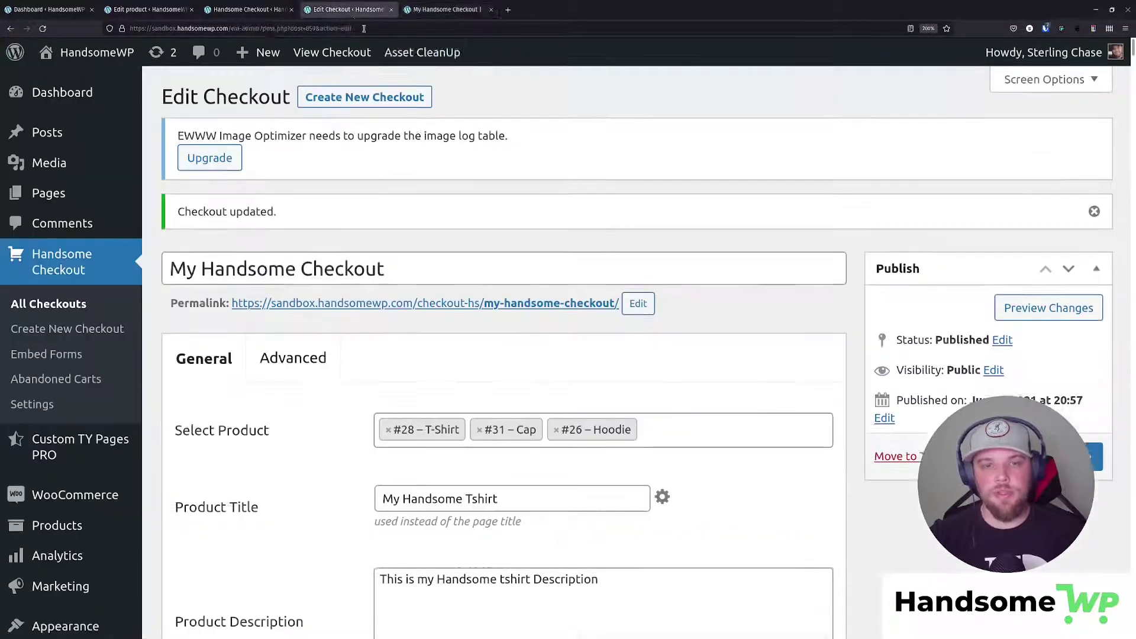
{"action": "scroll", "coordinate": [400, 267], "scroll_direction": "down", "scroll_amount": 10}
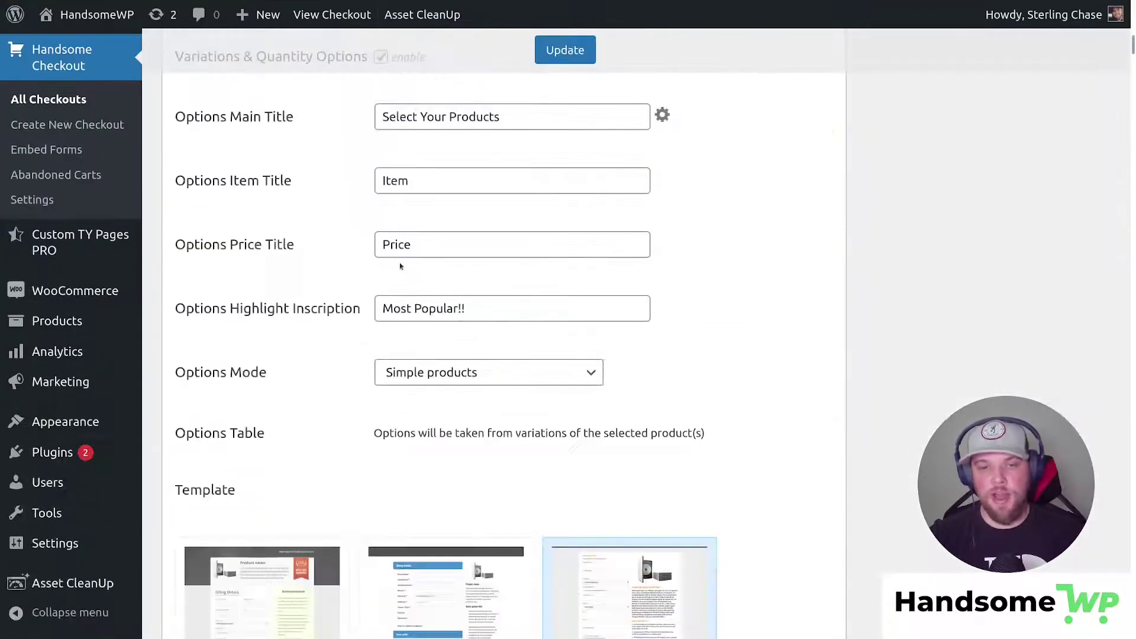
{"action": "scroll", "coordinate": [400, 267], "scroll_direction": "up", "scroll_amount": 3}
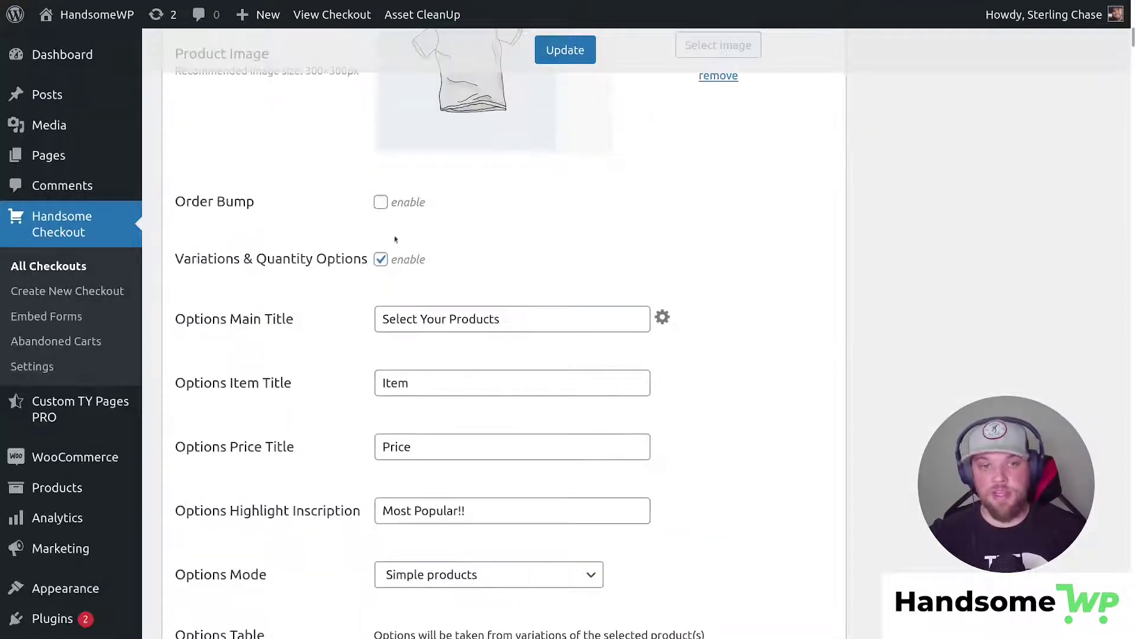
{"action": "left_click", "coordinate": [380, 260]}
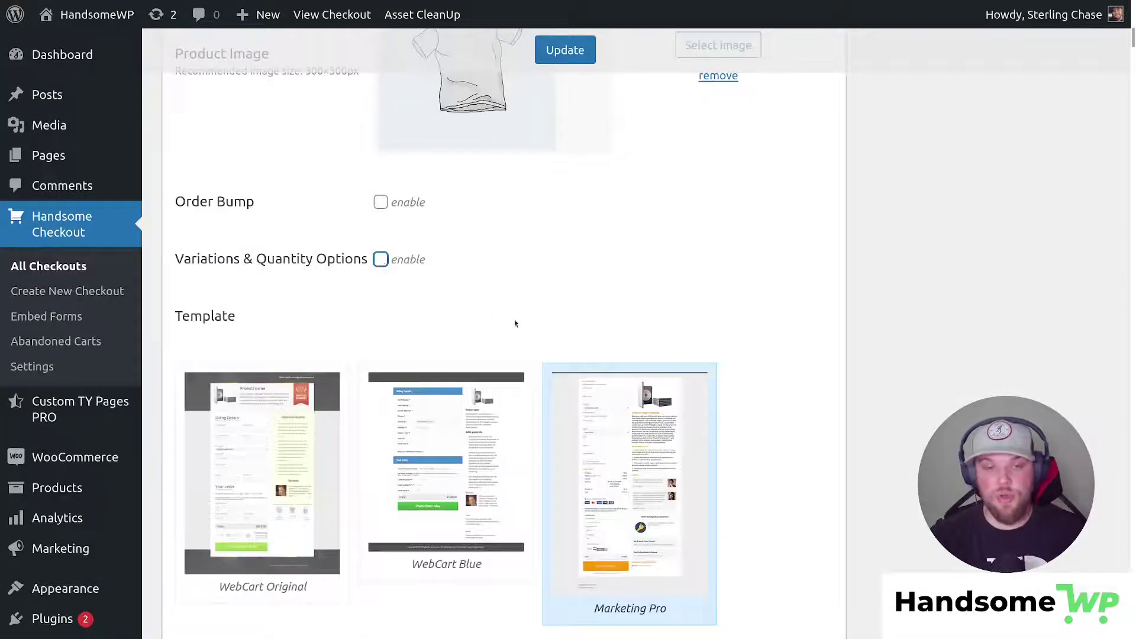
{"action": "left_click", "coordinate": [380, 260]}
{"action": "scroll", "coordinate": [538, 319], "scroll_direction": "down", "scroll_amount": 5}
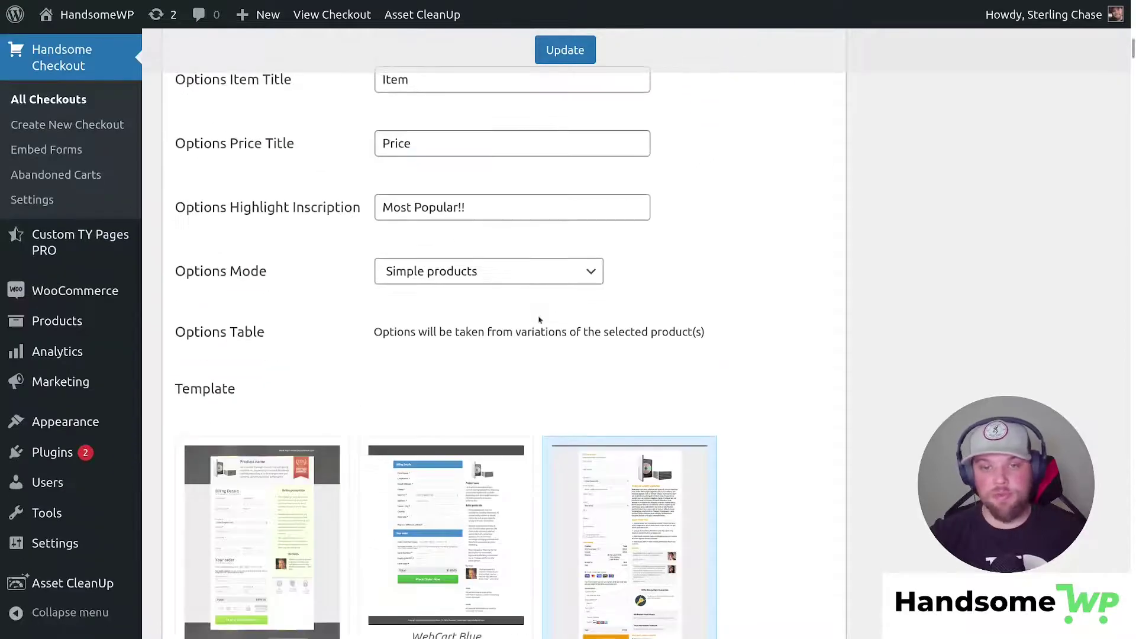
Step: Examine the available Options Mode choices and the surrounding general settings of the checkout
{"action": "scroll", "coordinate": [676, 299], "scroll_direction": "up", "scroll_amount": 5}
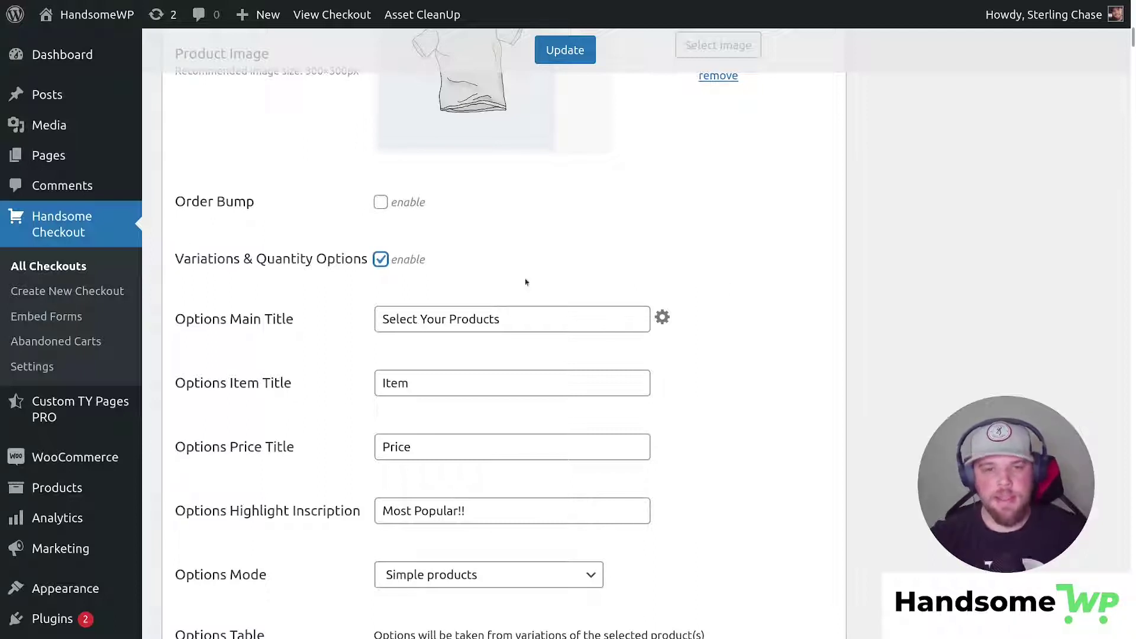
{"action": "scroll", "coordinate": [704, 550], "scroll_direction": "down", "scroll_amount": 3}
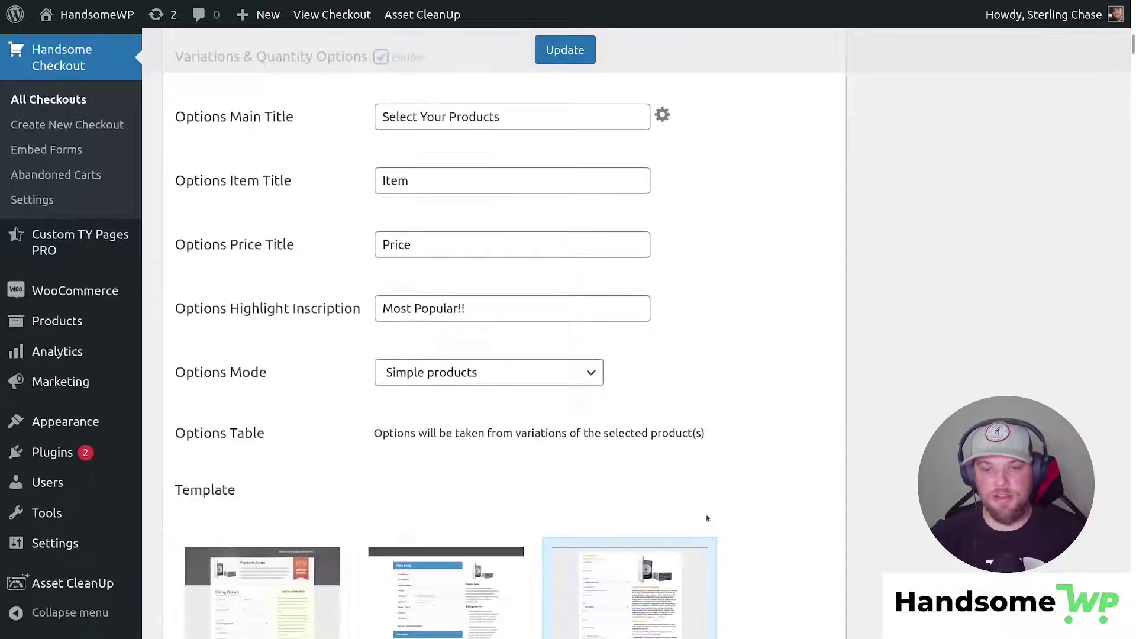
{"action": "left_click", "coordinate": [473, 379]}
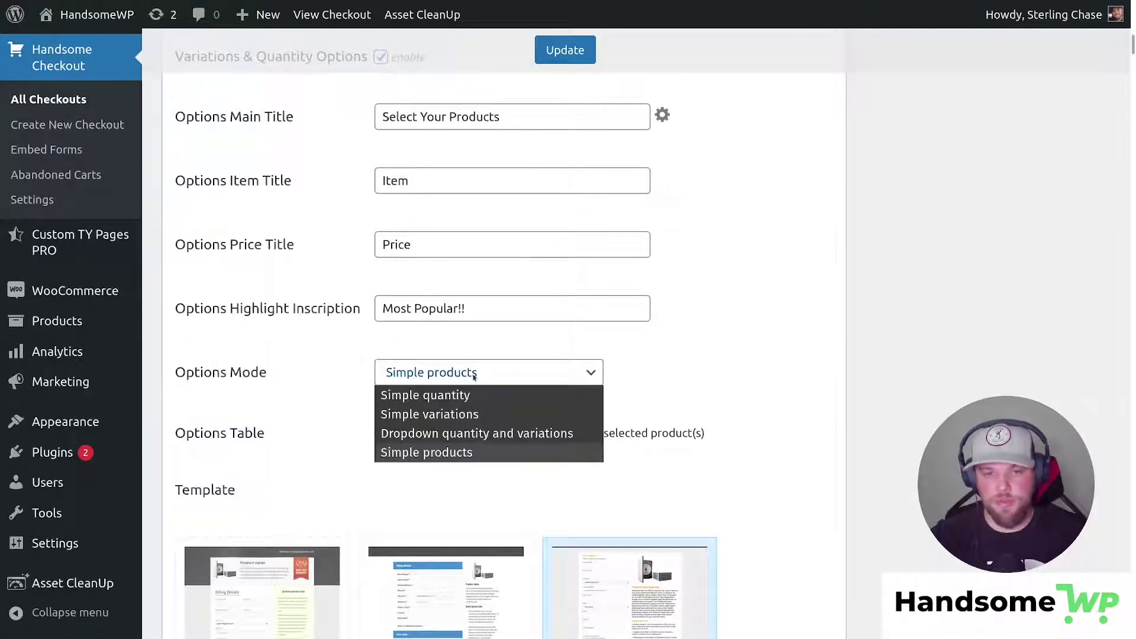
{"action": "scroll", "coordinate": [776, 373], "scroll_direction": "up", "scroll_amount": 2}
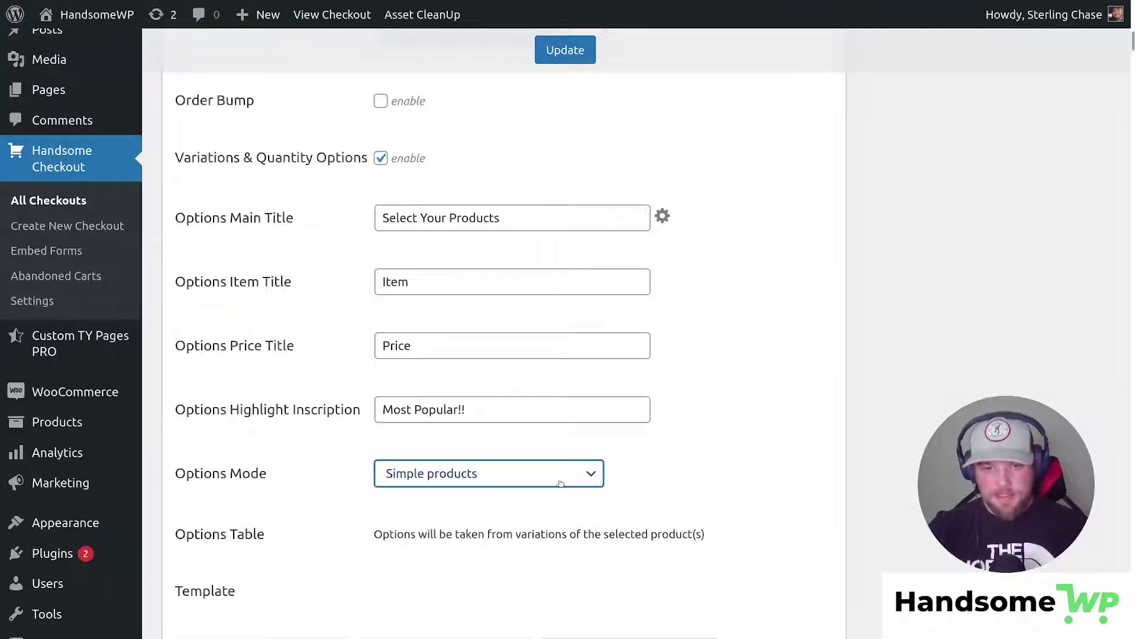
{"action": "left_click", "coordinate": [587, 472]}
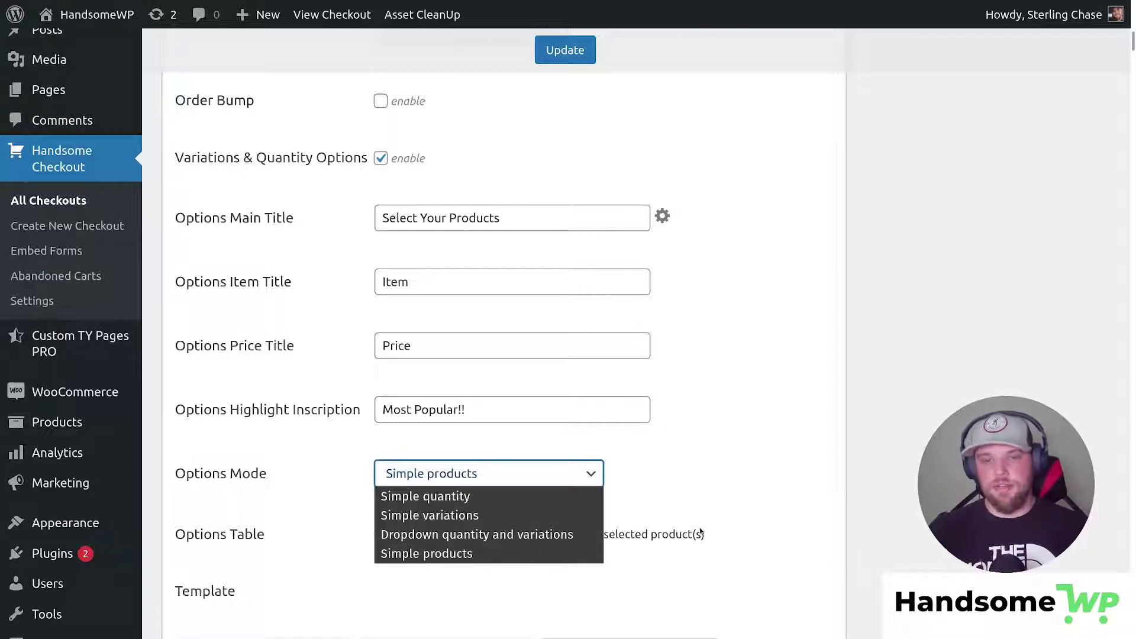
{"action": "left_click", "coordinate": [737, 507]}
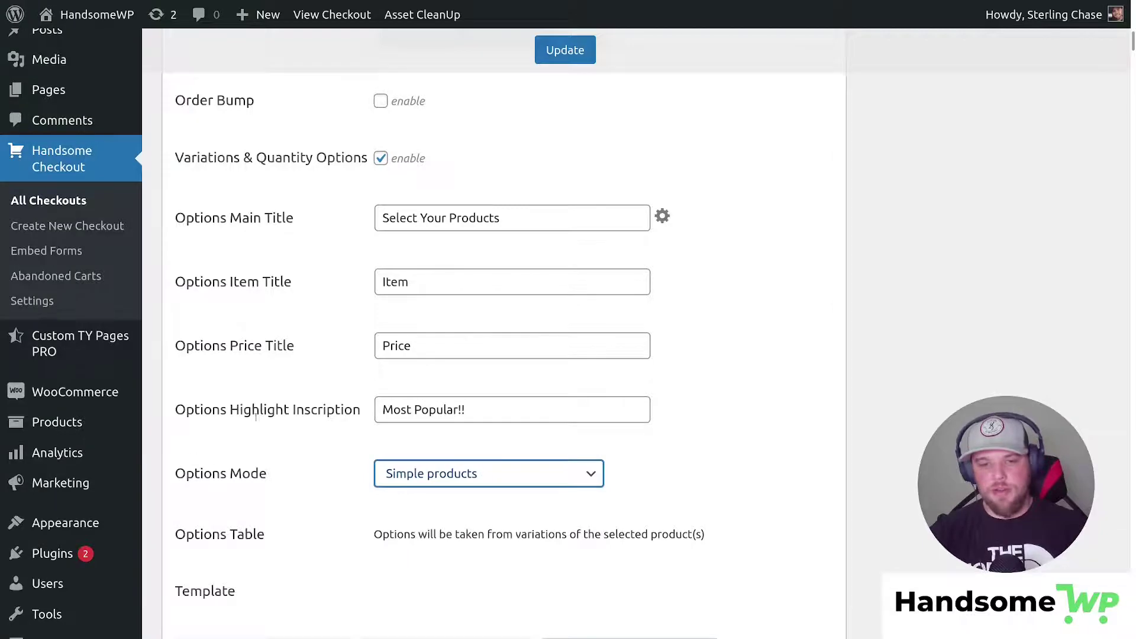
{"action": "scroll", "coordinate": [756, 467], "scroll_direction": "up", "scroll_amount": 10}
{"action": "scroll", "coordinate": [776, 442], "scroll_direction": "down", "scroll_amount": 13}
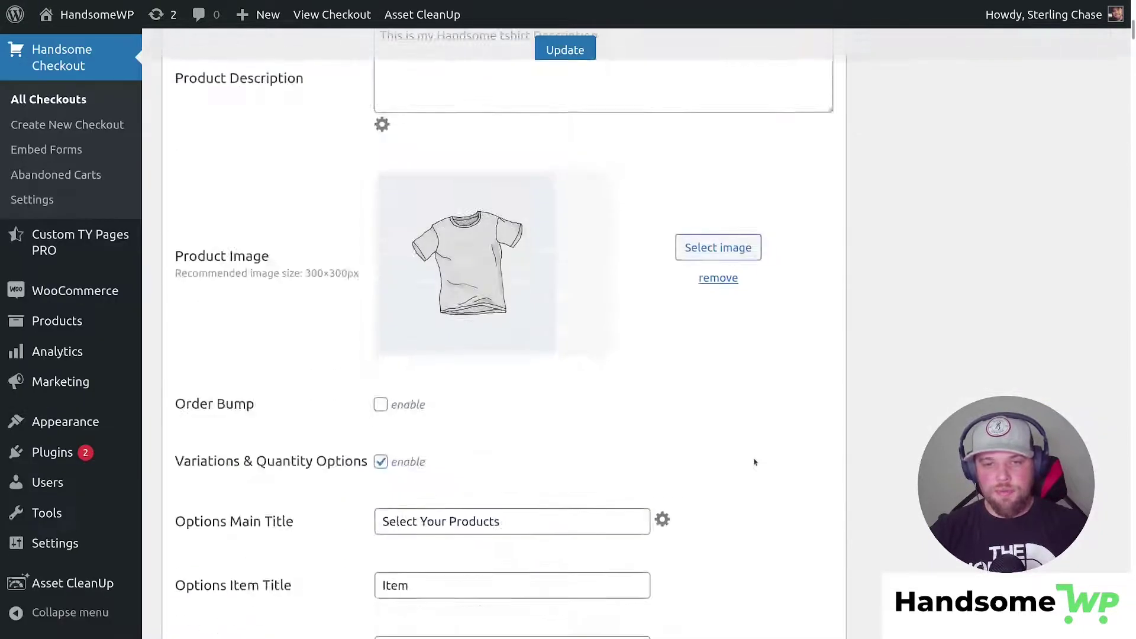
{"action": "scroll", "coordinate": [753, 342], "scroll_direction": "up", "scroll_amount": 5}
{"action": "scroll", "coordinate": [740, 345], "scroll_direction": "down", "scroll_amount": 3}
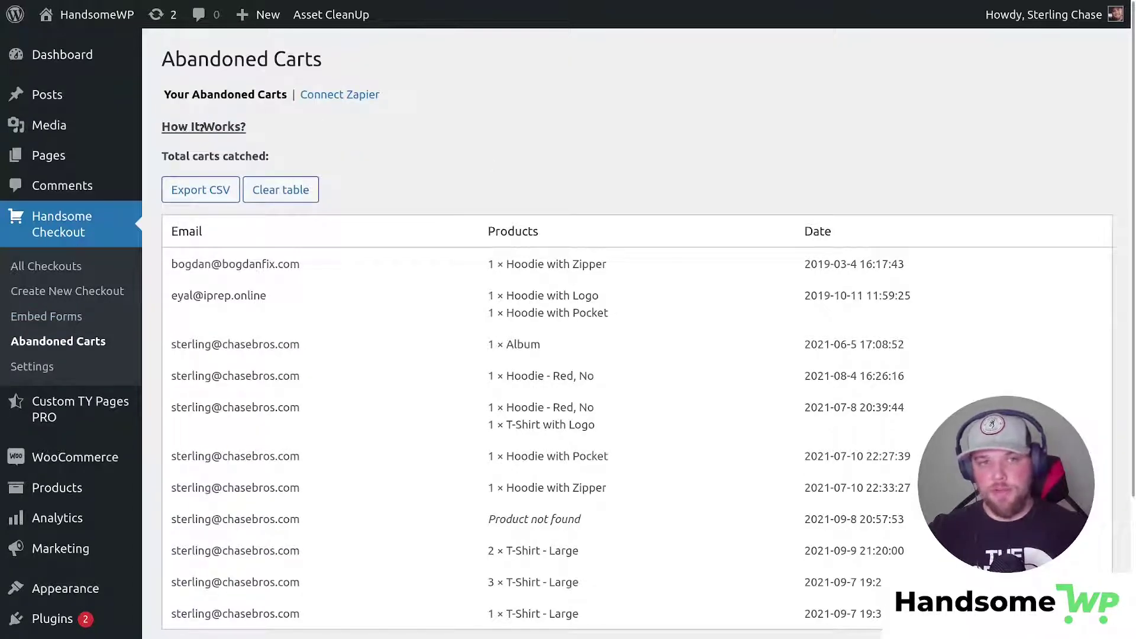
Step: Expand the How It Works explanation on the Abandoned Carts page and read its steps through to the Zapier integration
{"action": "left_click", "coordinate": [192, 126]}
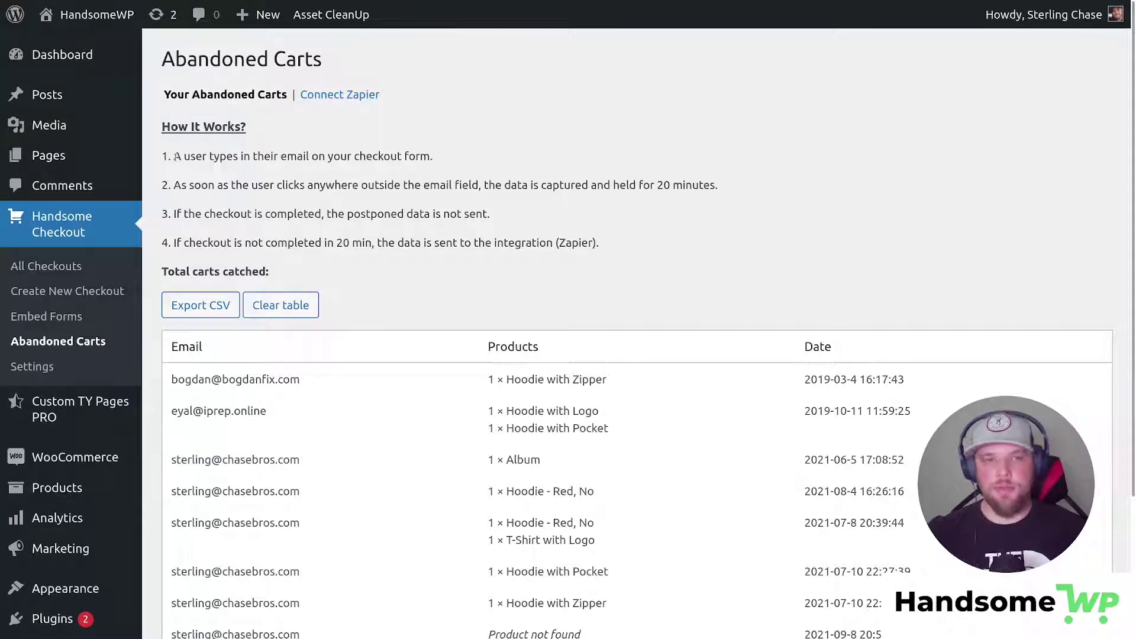
{"action": "left_click_drag", "start_coordinate": [177, 156], "coordinate": [433, 161]}
{"action": "left_click_drag", "start_coordinate": [174, 185], "coordinate": [714, 184]}
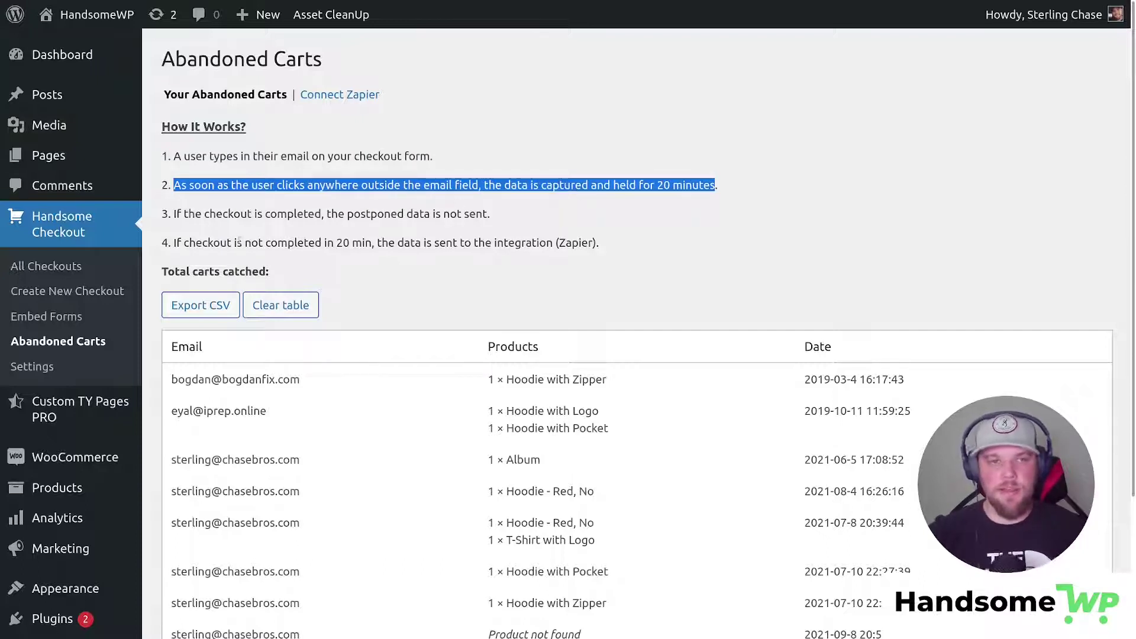
{"action": "left_click_drag", "start_coordinate": [184, 214], "coordinate": [477, 215]}
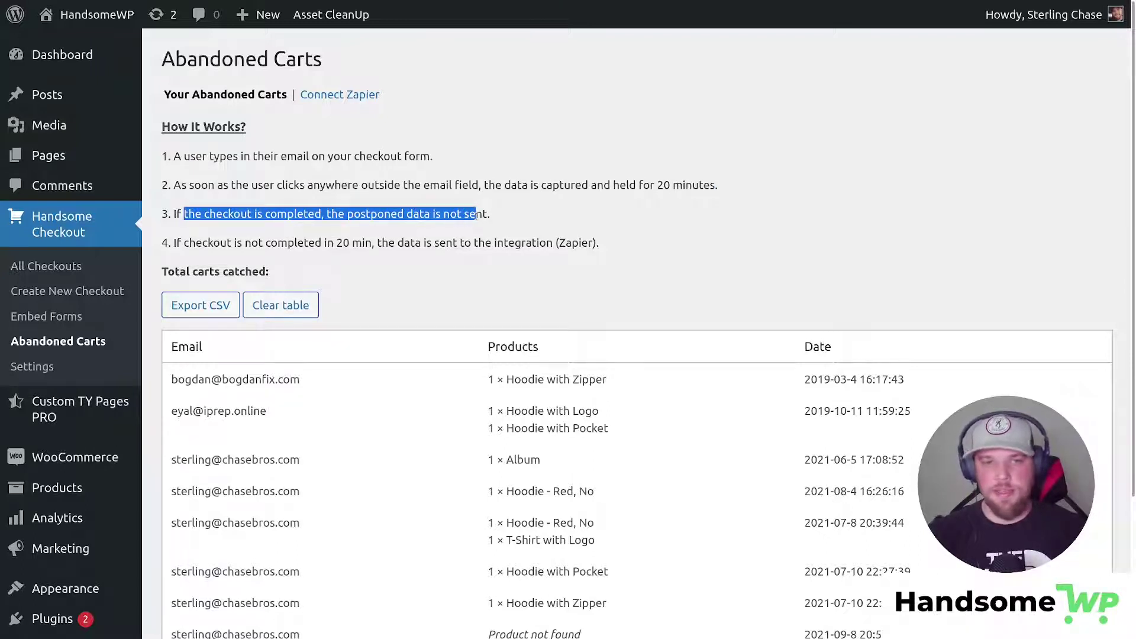
{"action": "left_click_drag", "start_coordinate": [173, 243], "coordinate": [593, 243]}
{"action": "double_click", "coordinate": [526, 244]}
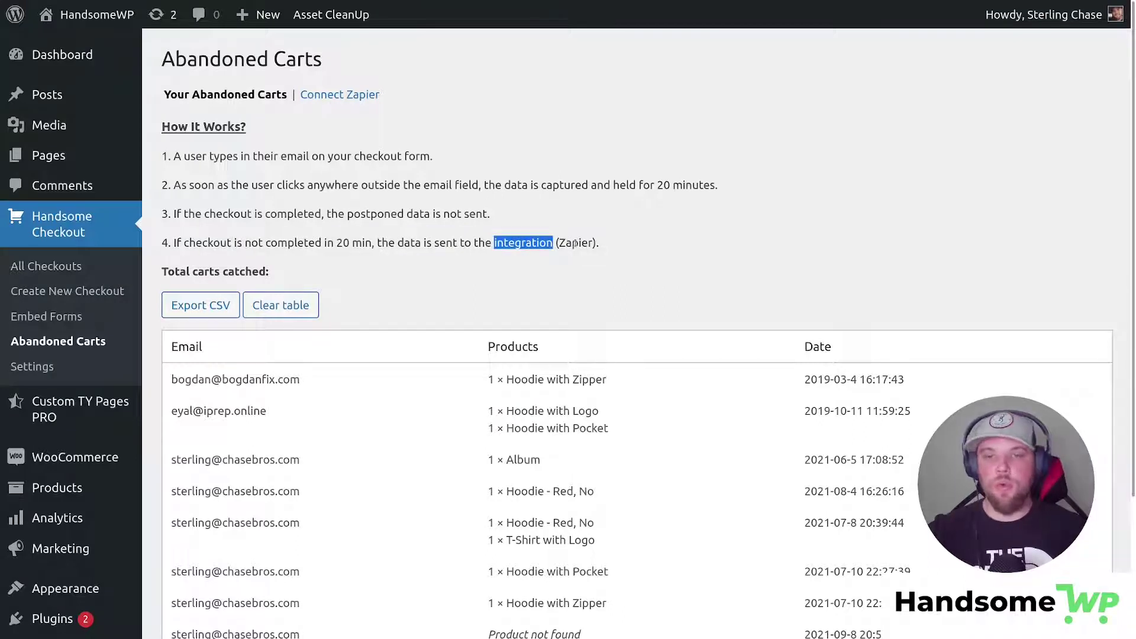
{"action": "double_click", "coordinate": [575, 243]}
{"action": "left_click", "coordinate": [529, 243]}
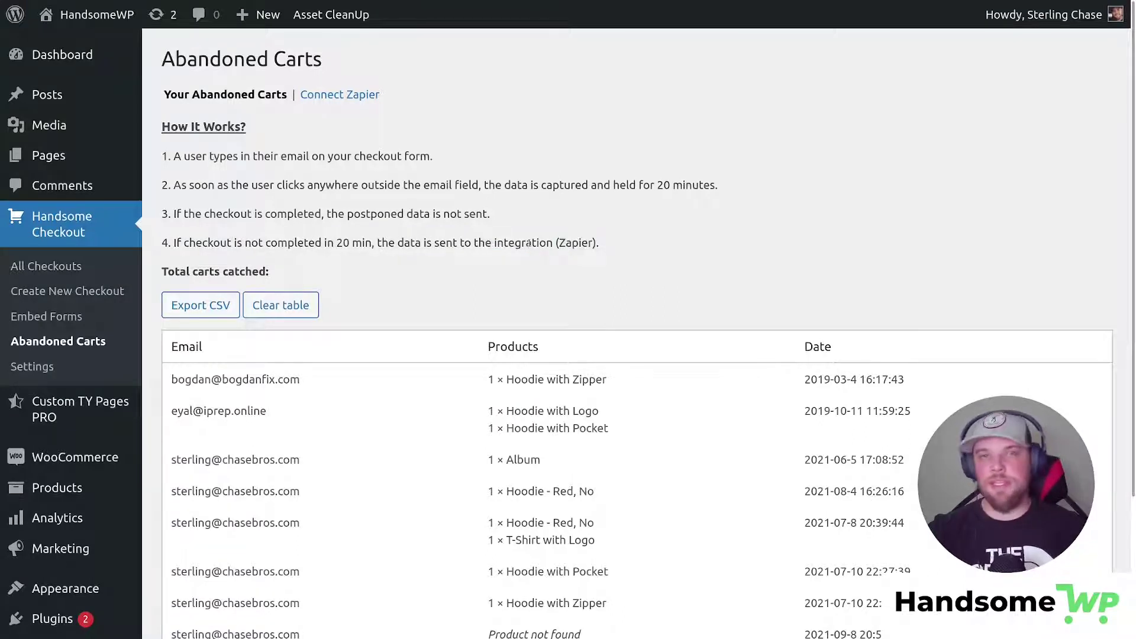
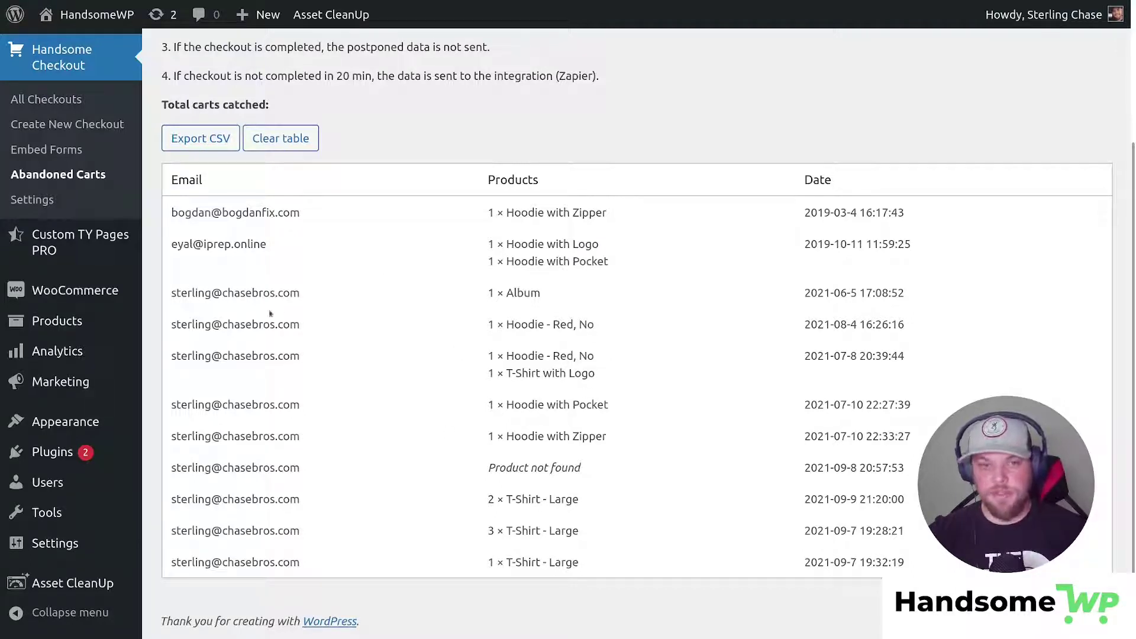
Step: Examine the captured customer e-mails and products in the abandoned carts table, along with the export and clear options
{"action": "left_click_drag", "start_coordinate": [207, 294], "coordinate": [308, 437]}
{"action": "left_click", "coordinate": [636, 473]}
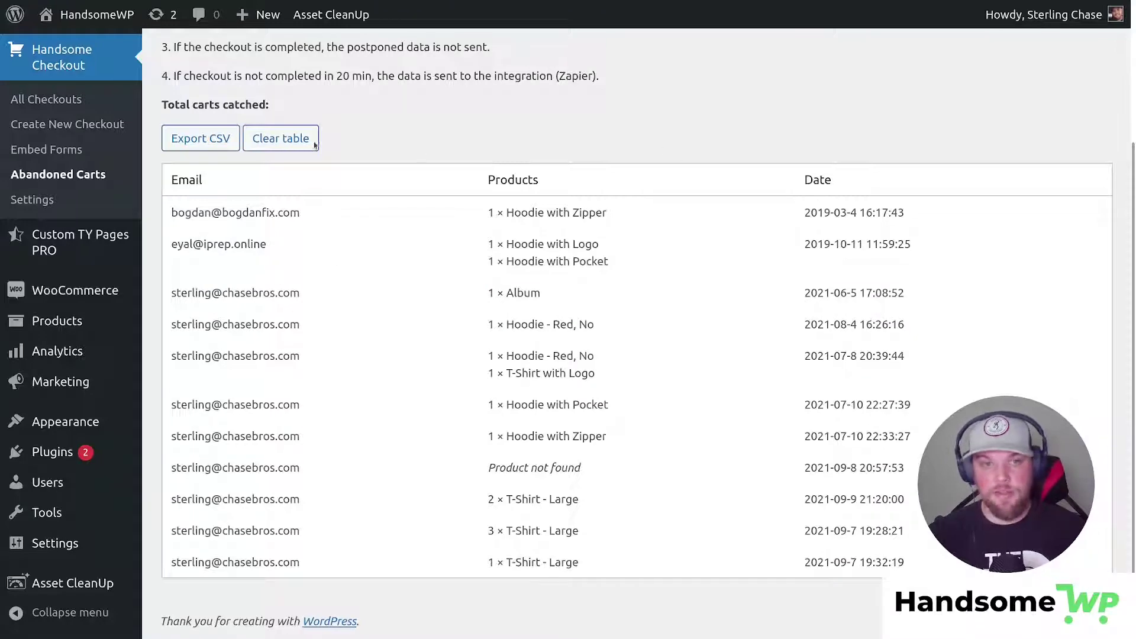
{"action": "scroll", "coordinate": [419, 307], "scroll_direction": "up", "scroll_amount": 3}
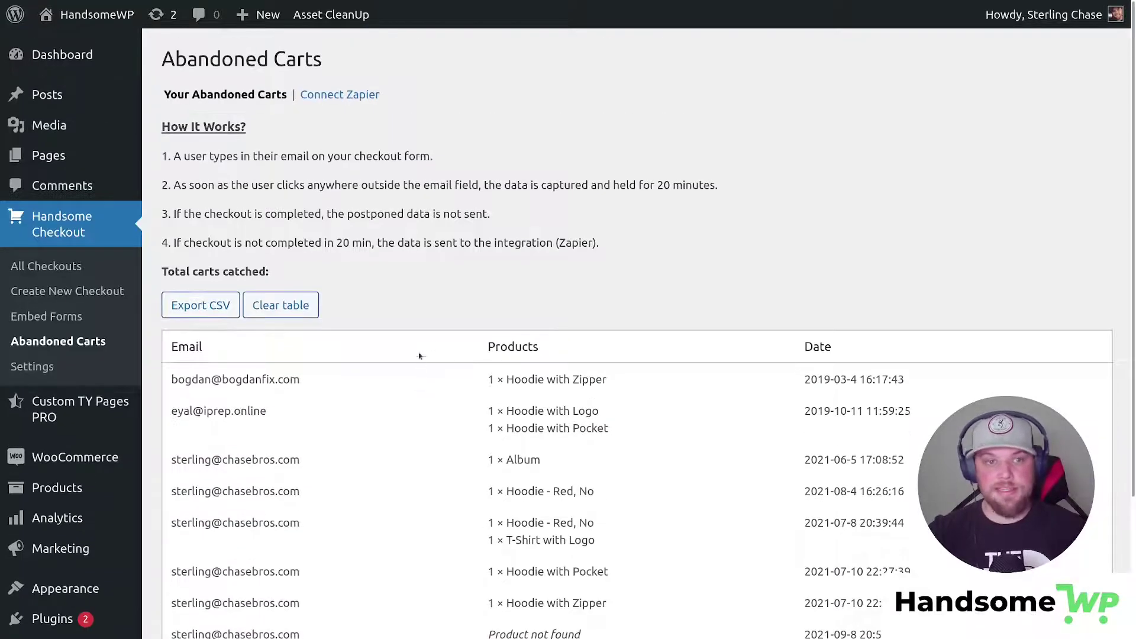
Step: Open the Zapier connection settings for abandoned carts and switch Send to Zapier off and back on
{"action": "left_click", "coordinate": [348, 96]}
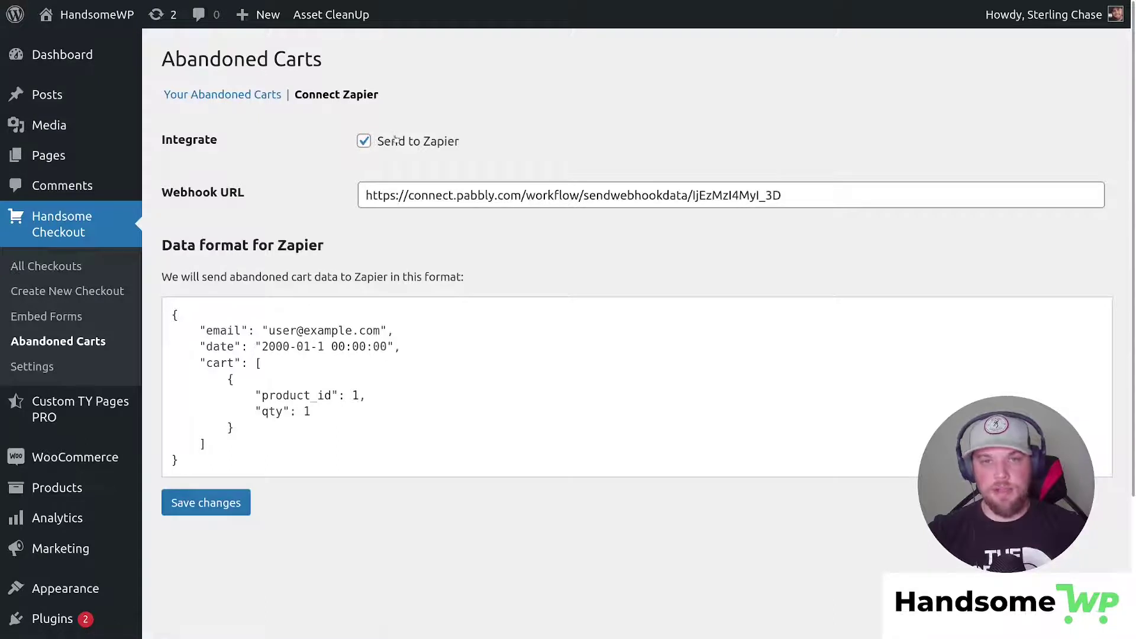
{"action": "left_click", "coordinate": [364, 142]}
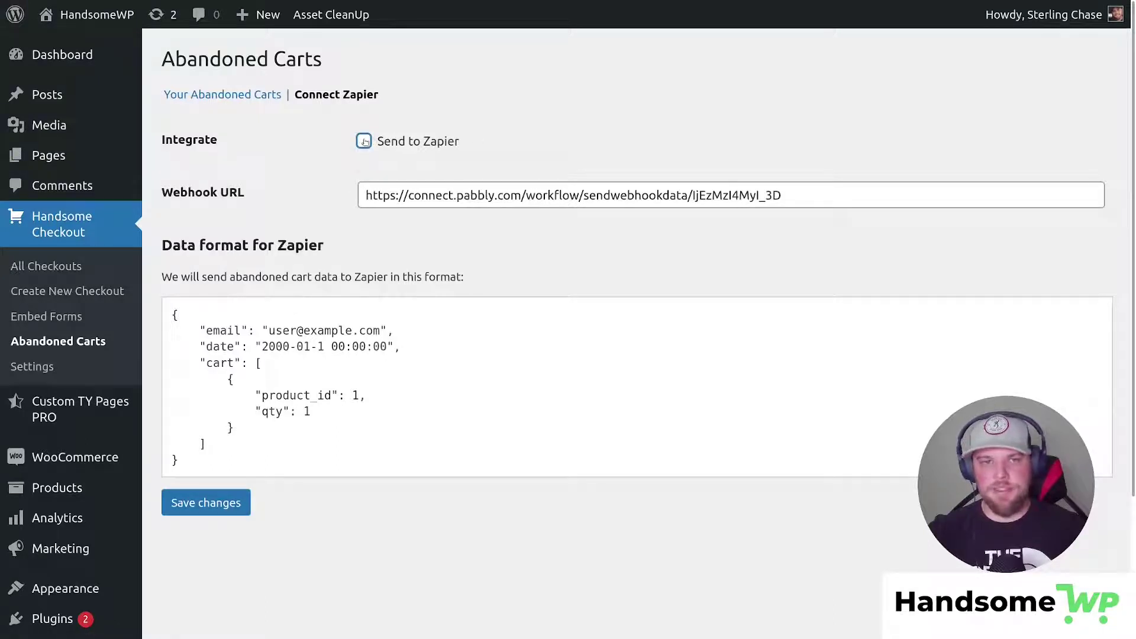
{"action": "left_click", "coordinate": [364, 142]}
Step: Highlight the full Webhook URL in the Zapier connection settings to examine where abandoned cart data is sent
{"action": "left_click_drag", "start_coordinate": [785, 195], "coordinate": [358, 203]}
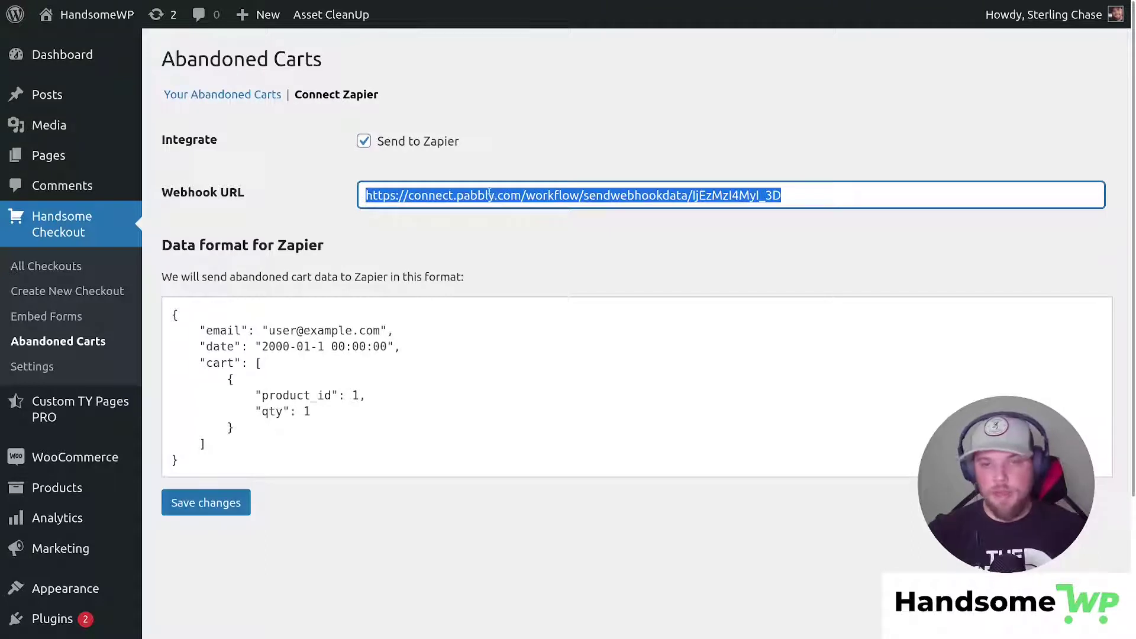
{"action": "left_click", "coordinate": [451, 195]}
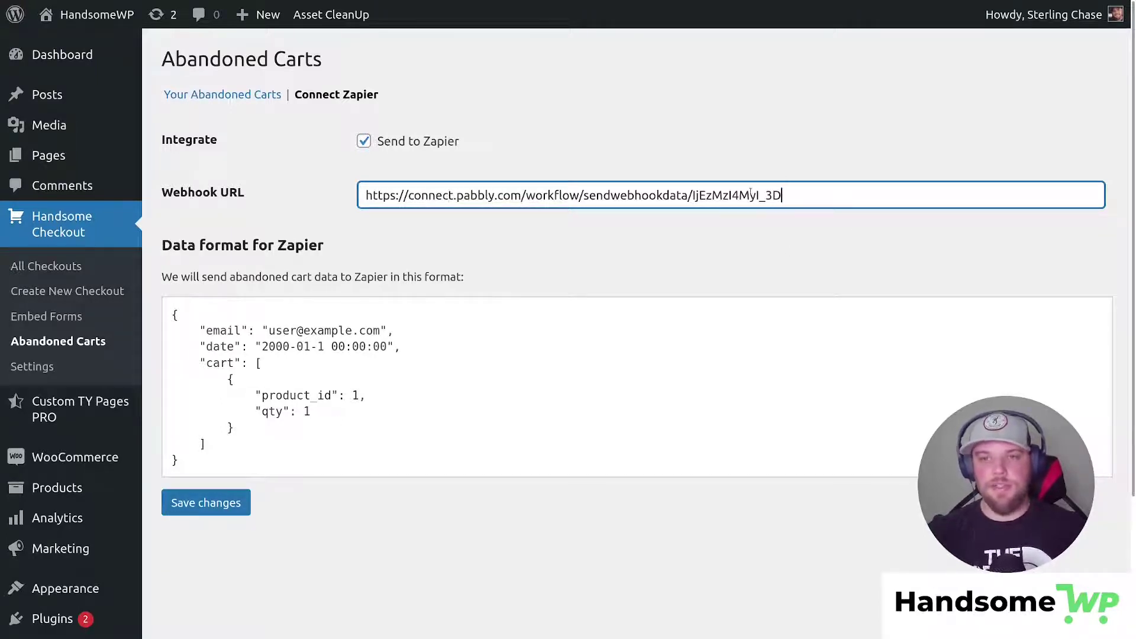
{"action": "left_click_drag", "start_coordinate": [783, 195], "coordinate": [359, 190]}
{"action": "left_click", "coordinate": [465, 225]}
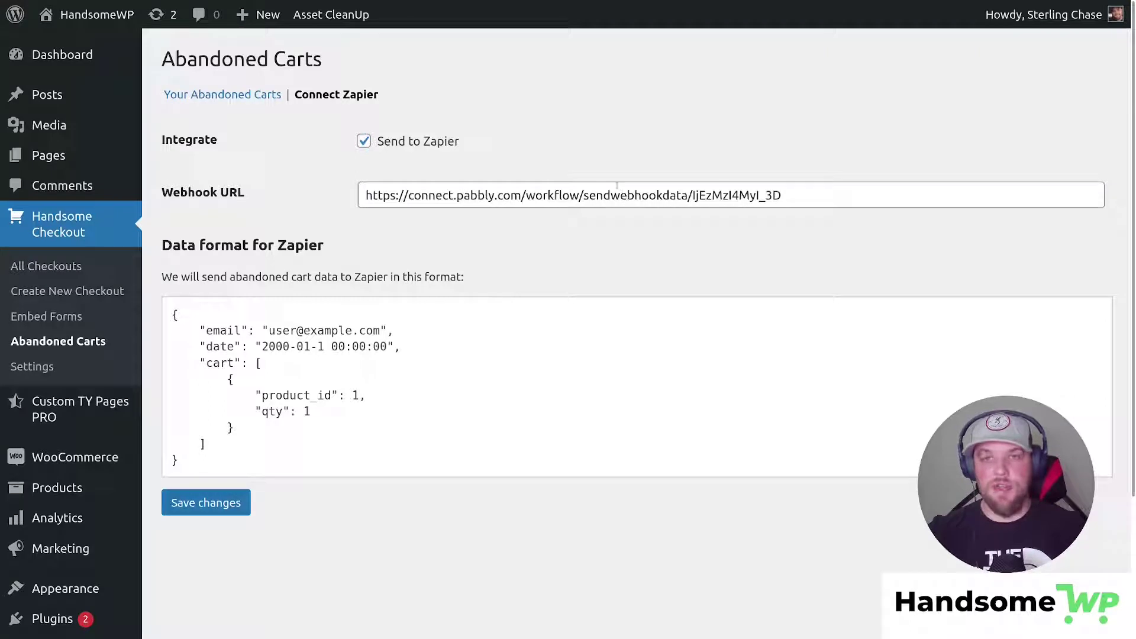
{"action": "triple_click", "coordinate": [617, 195]}
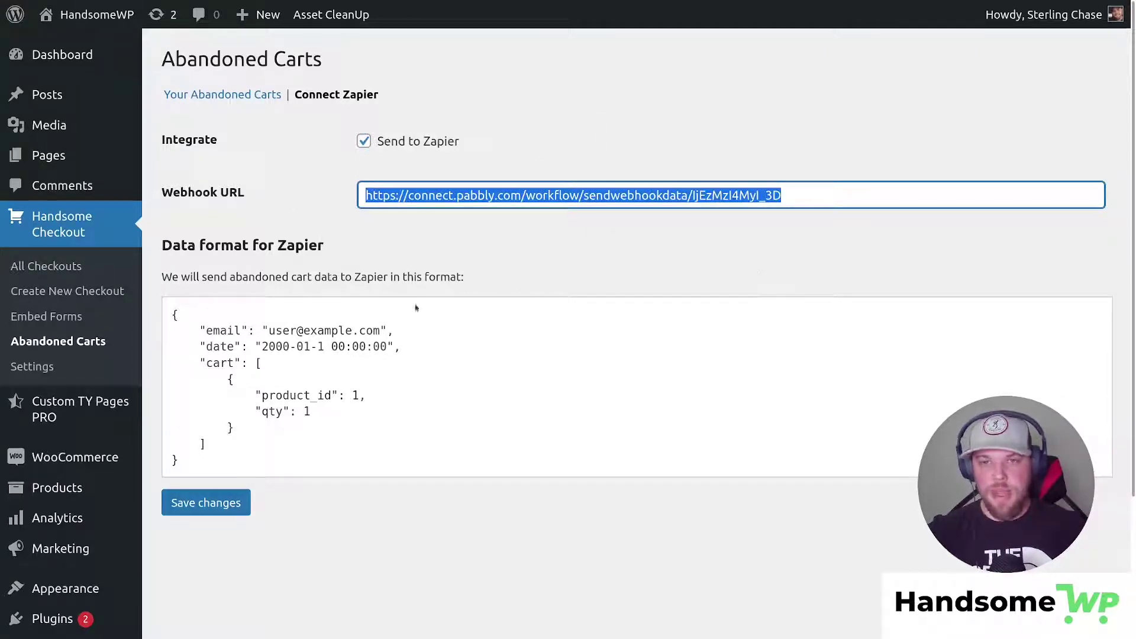
Step: Switch to the Abandon Cart workflow in Pabbly Connect and highlight the Webhook URL of its Capture Webhook trigger
{"action": "left_click", "coordinate": [497, 229]}
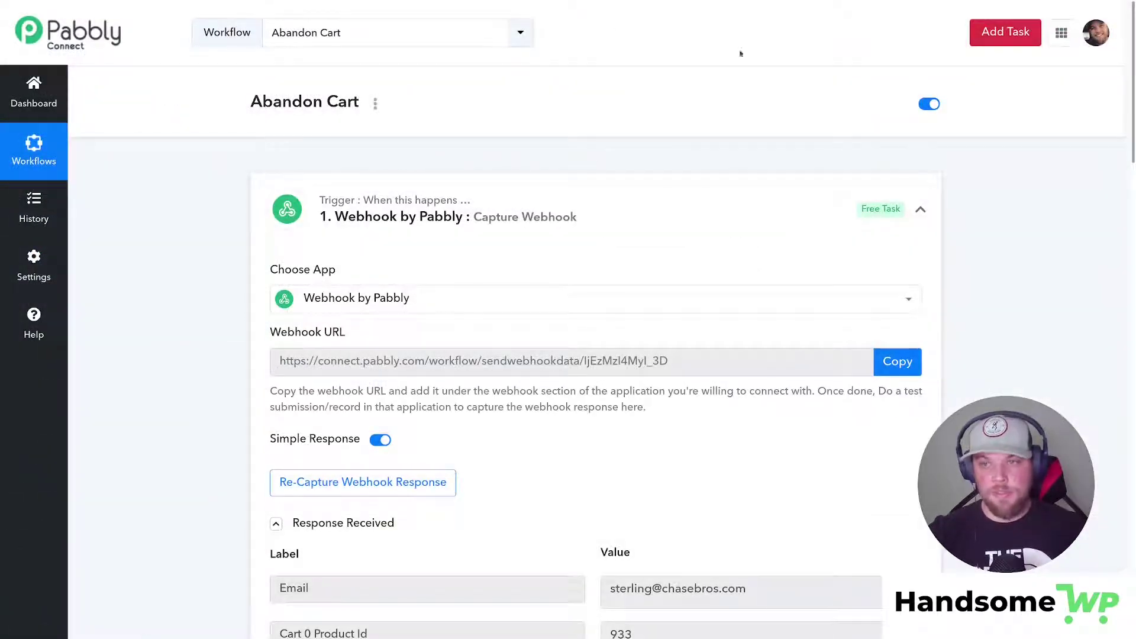
{"action": "scroll", "coordinate": [627, 411], "scroll_direction": "down", "scroll_amount": 2}
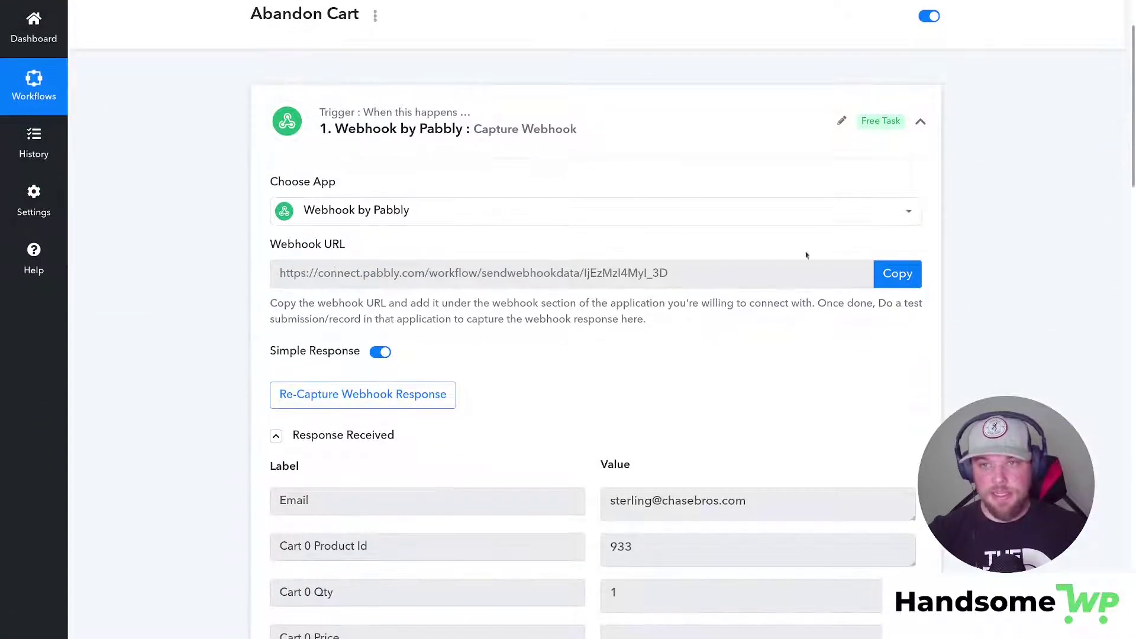
{"action": "scroll", "coordinate": [776, 181], "scroll_direction": "up", "scroll_amount": 2}
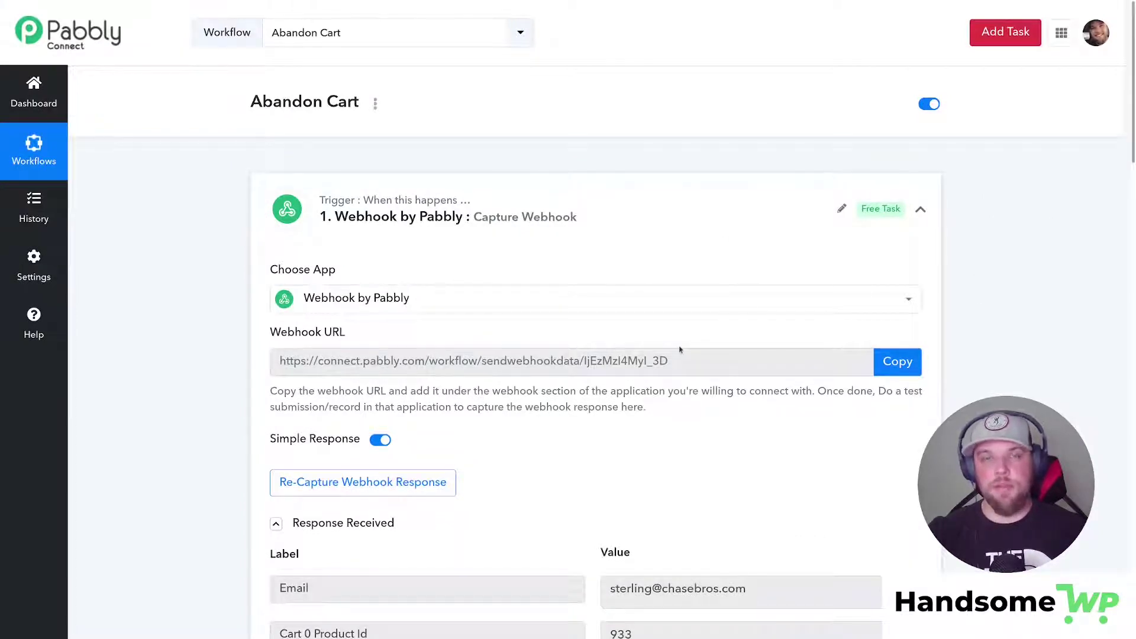
{"action": "scroll", "coordinate": [686, 349], "scroll_direction": "down", "scroll_amount": 4}
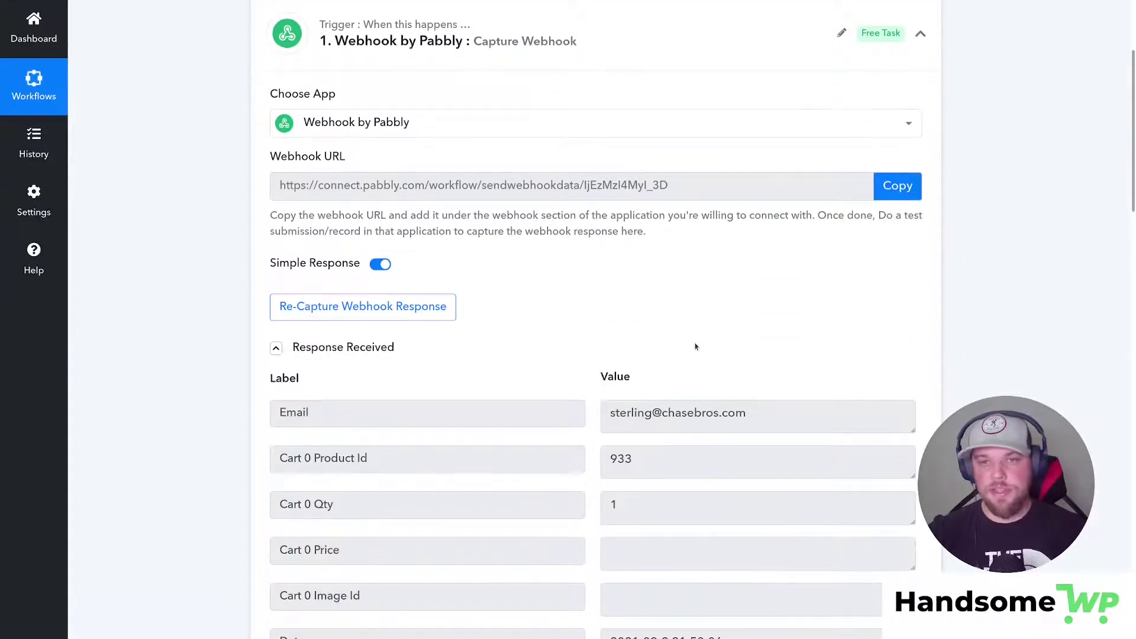
{"action": "scroll", "coordinate": [937, 303], "scroll_direction": "up", "scroll_amount": 4}
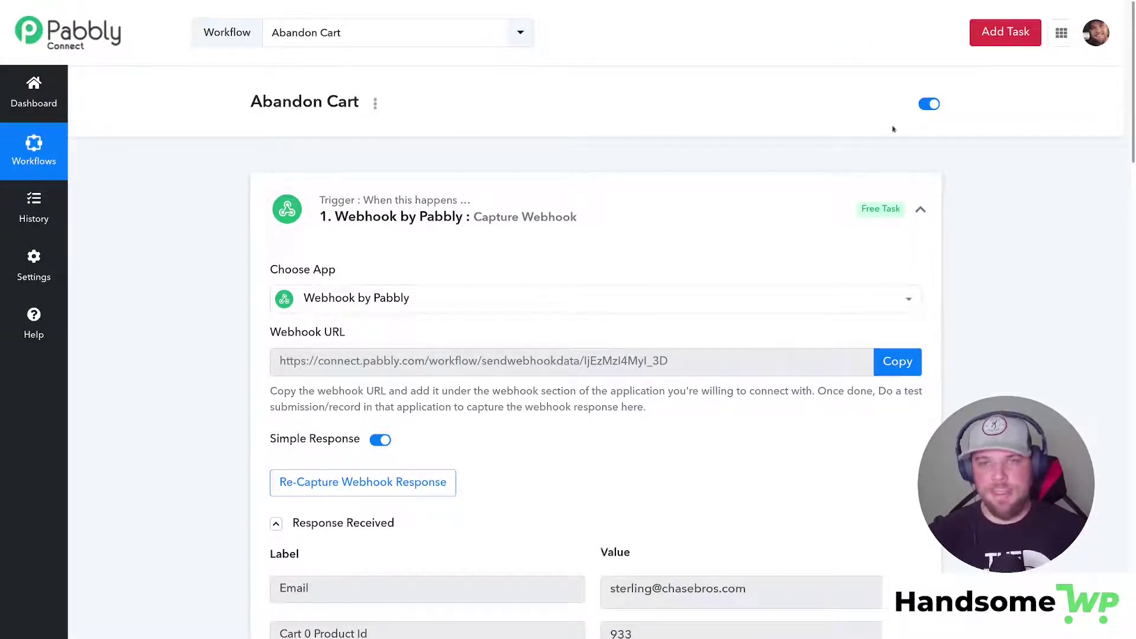
{"action": "scroll", "coordinate": [674, 337], "scroll_direction": "down", "scroll_amount": 2}
{"action": "double_click", "coordinate": [366, 273]}
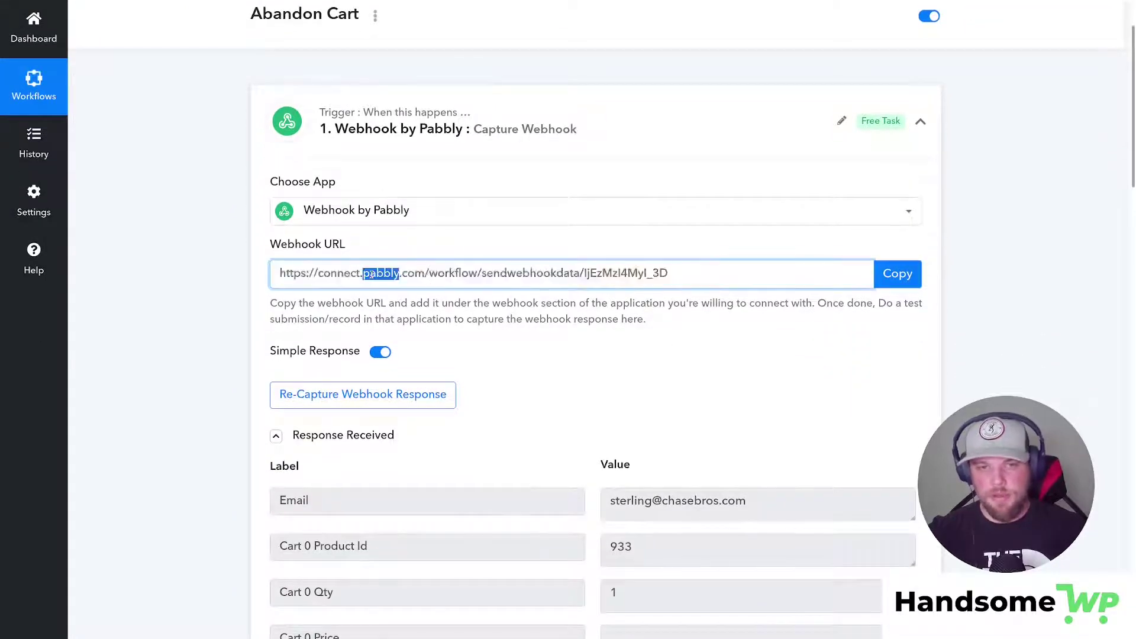
{"action": "left_click", "coordinate": [366, 274]}
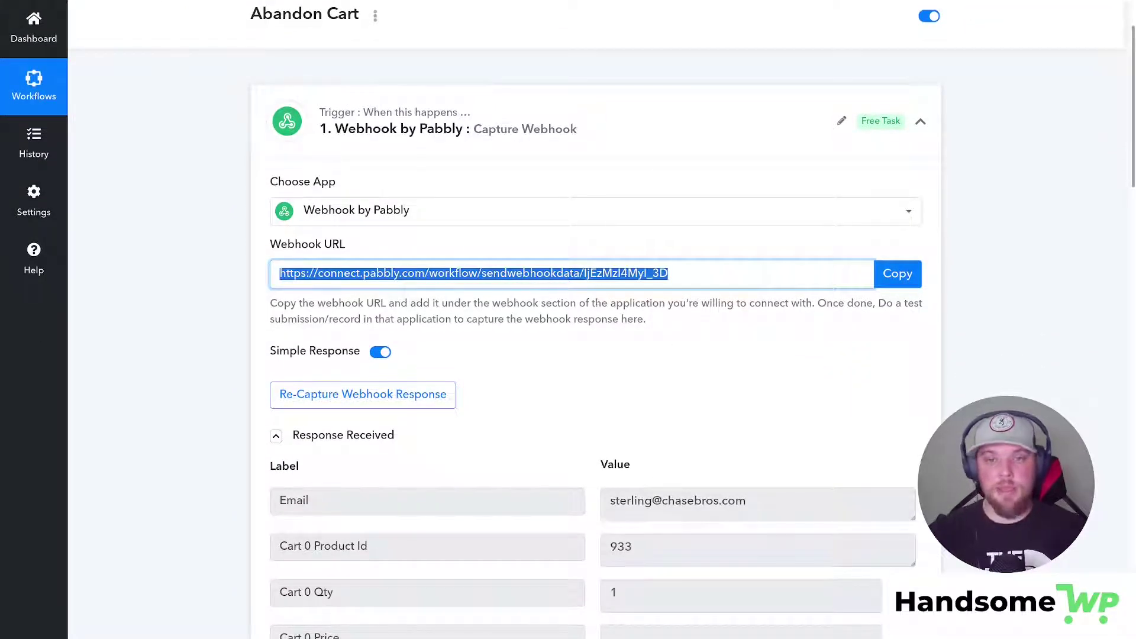
Step: Examine the webhook response values received by the trigger, including the customer e-mail, product ID, quantity and date
{"action": "scroll", "coordinate": [711, 172], "scroll_direction": "down", "scroll_amount": 5}
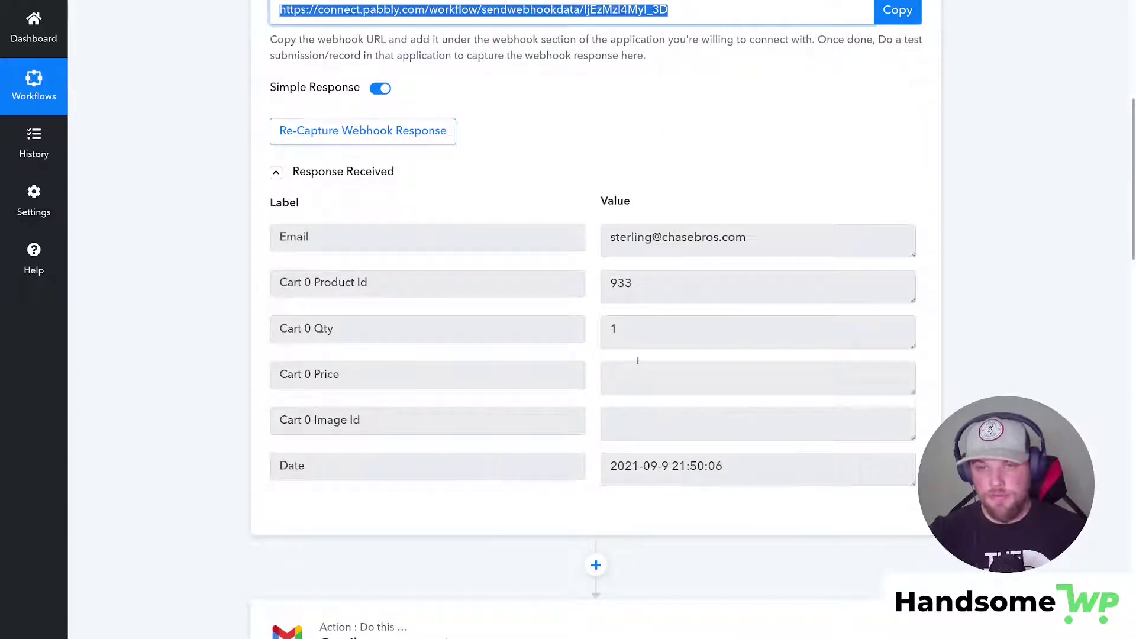
{"action": "left_click", "coordinate": [621, 241]}
{"action": "left_click", "coordinate": [620, 282]}
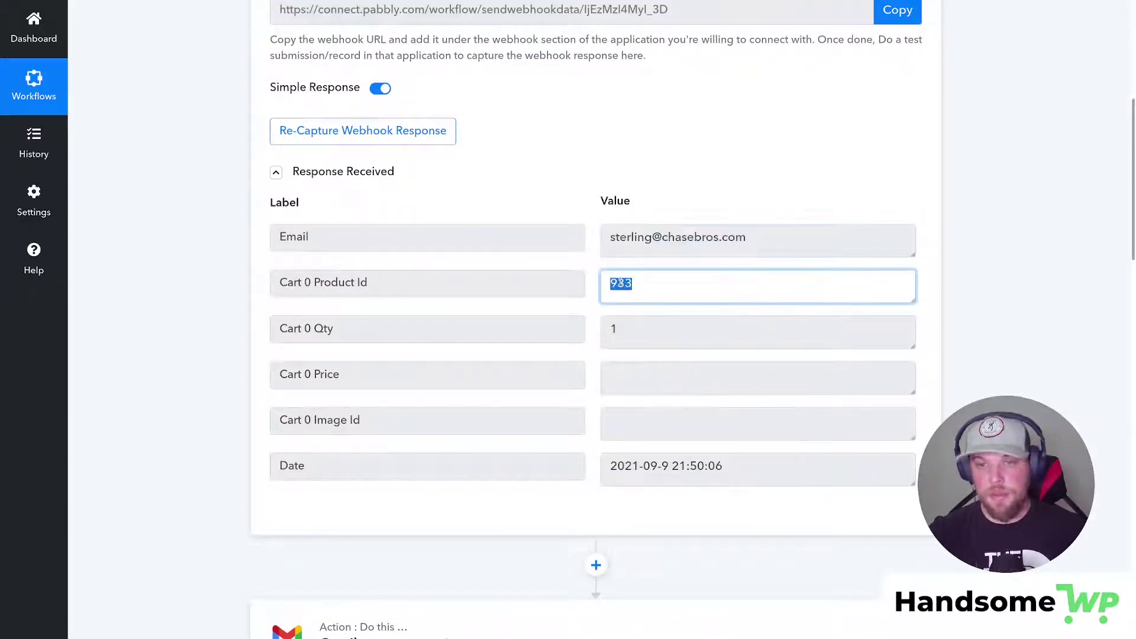
{"action": "scroll", "coordinate": [638, 254], "scroll_direction": "down", "scroll_amount": 2}
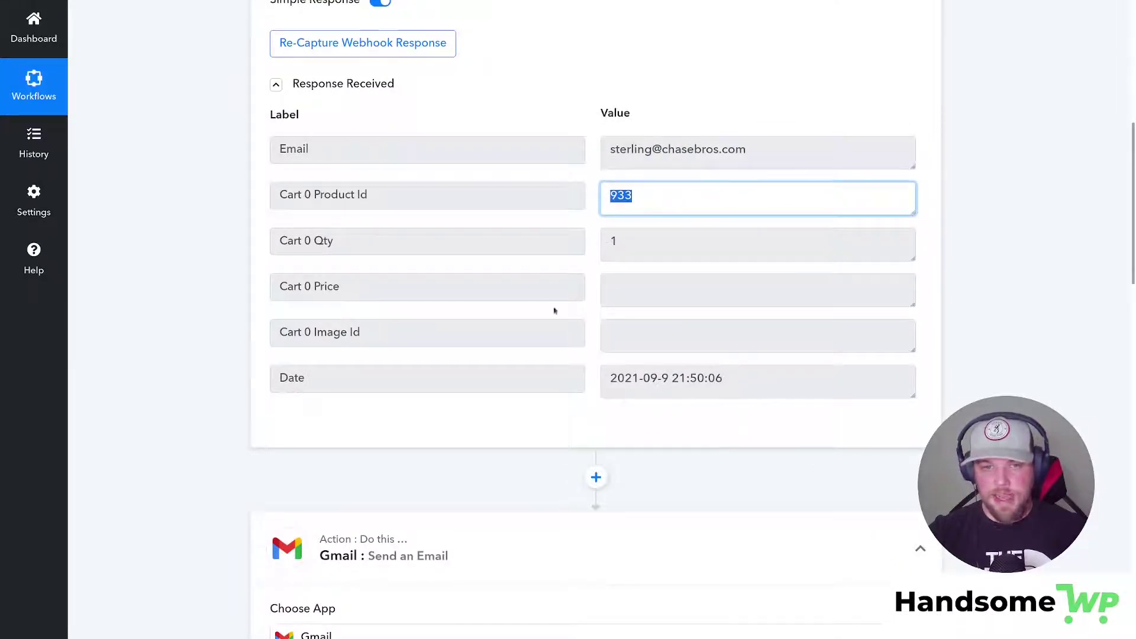
Step: Examine the Gmail Send an Email action, checking its recipient name and the recipient e-mail address mapped from the webhook
{"action": "scroll", "coordinate": [552, 312], "scroll_direction": "down", "scroll_amount": 10}
{"action": "scroll", "coordinate": [591, 281], "scroll_direction": "up", "scroll_amount": 2}
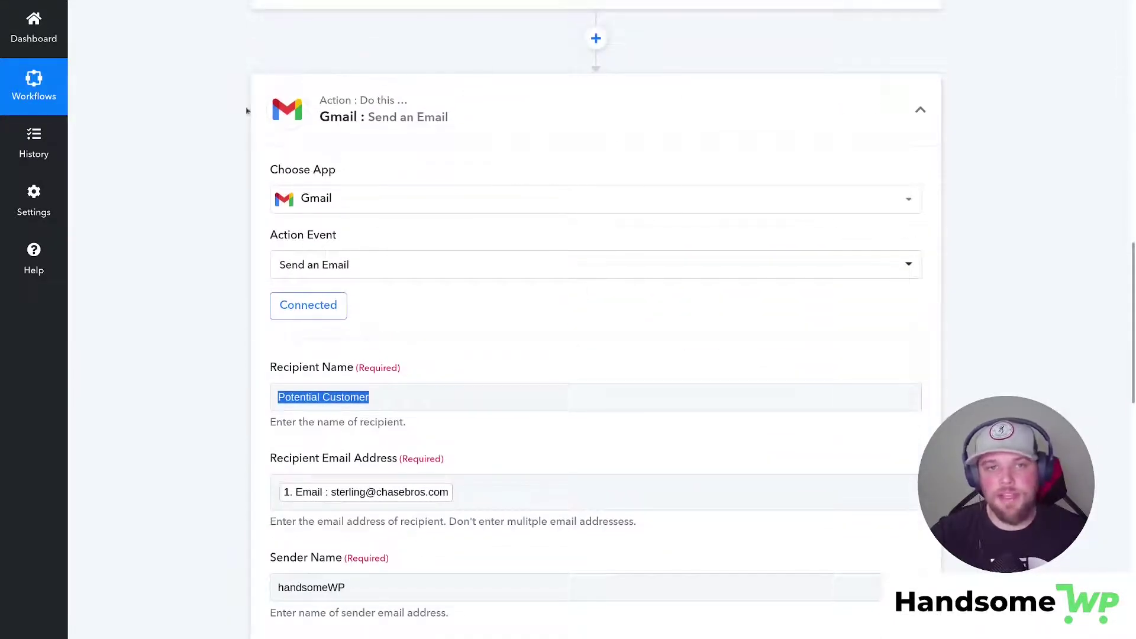
{"action": "scroll", "coordinate": [689, 209], "scroll_direction": "down", "scroll_amount": 2}
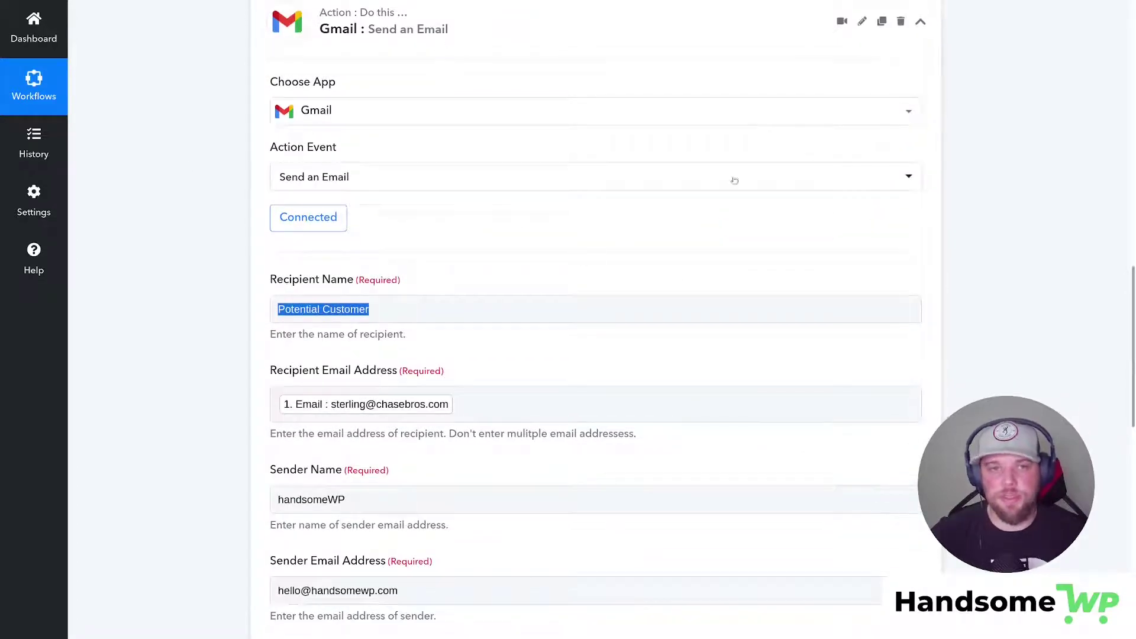
{"action": "scroll", "coordinate": [261, 297], "scroll_direction": "down", "scroll_amount": 2}
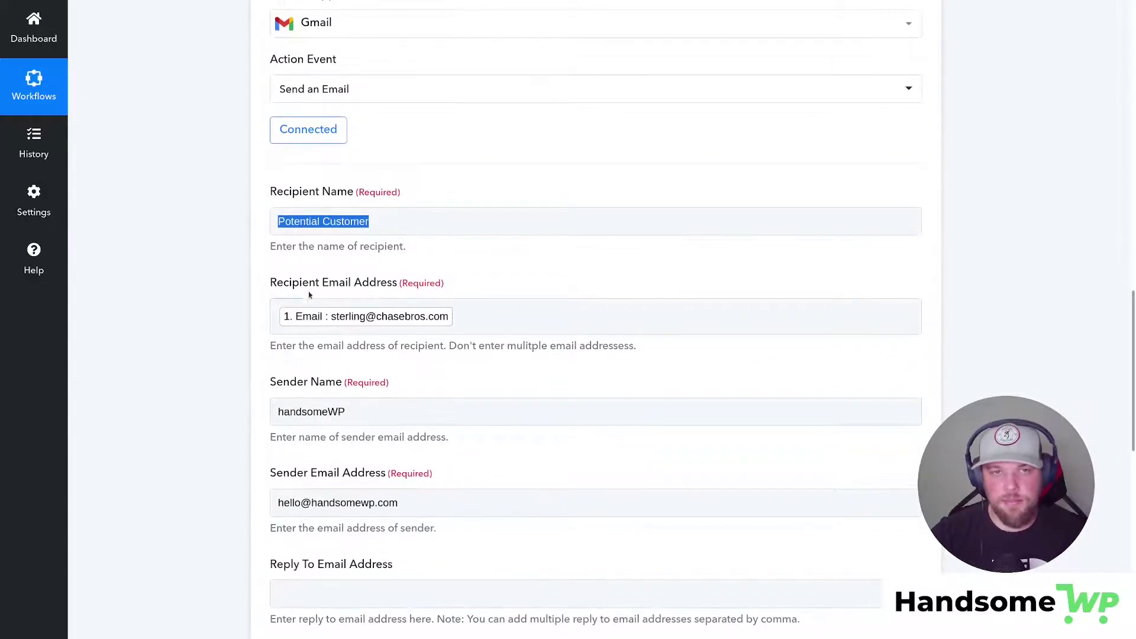
{"action": "left_click", "coordinate": [296, 222]}
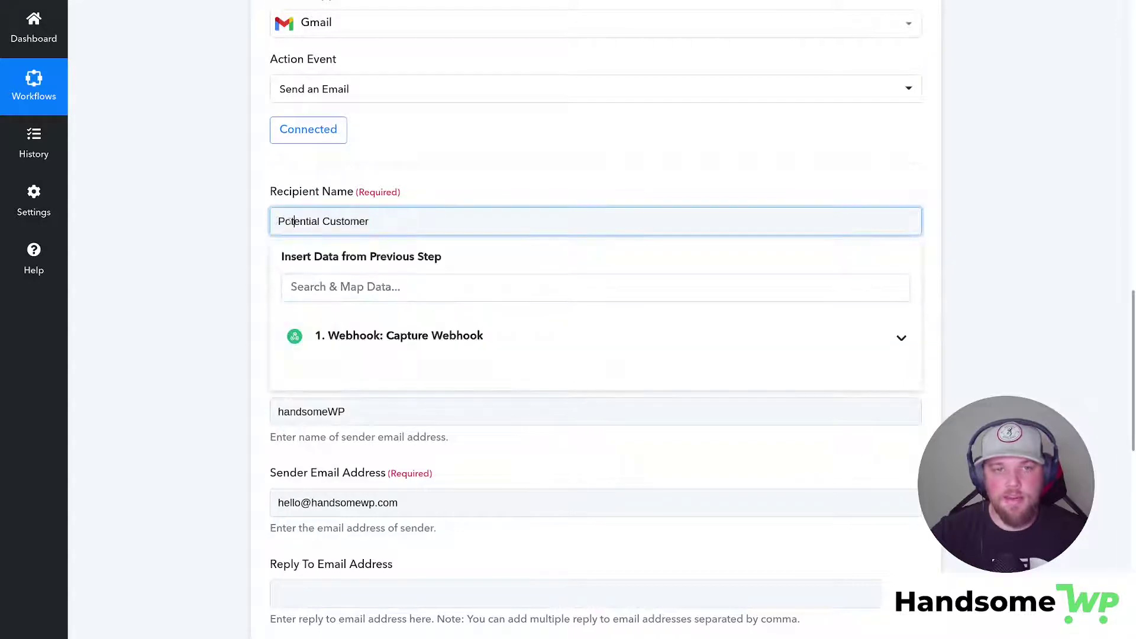
{"action": "triple_click", "coordinate": [277, 221]}
{"action": "scroll", "coordinate": [281, 231], "scroll_direction": "down", "scroll_amount": 2}
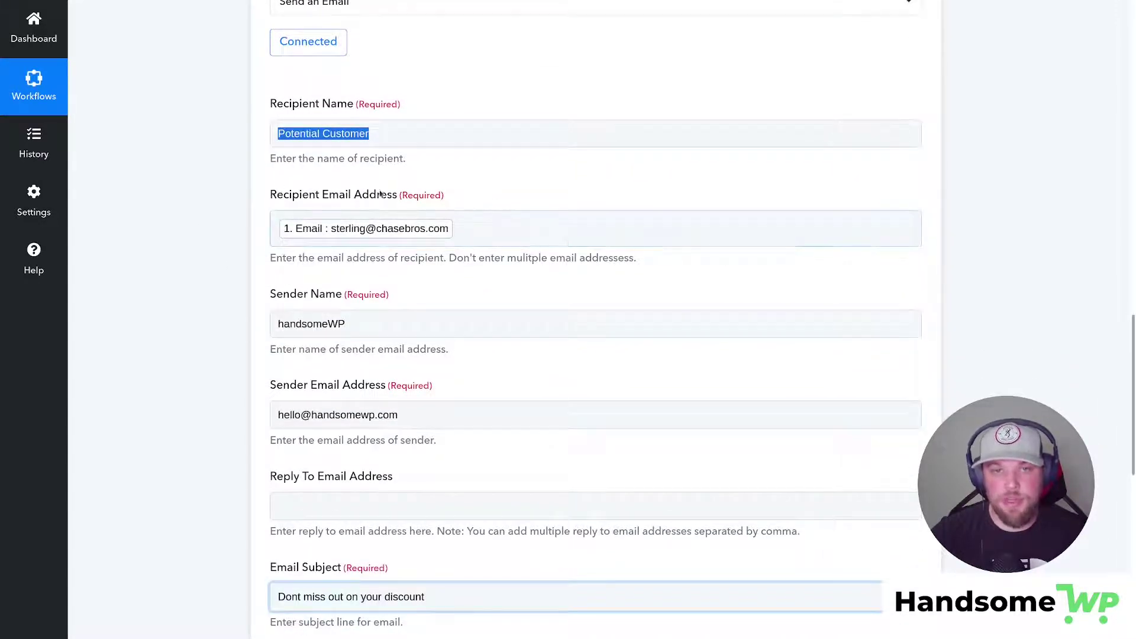
{"action": "left_click", "coordinate": [539, 233]}
{"action": "left_click", "coordinate": [186, 255]}
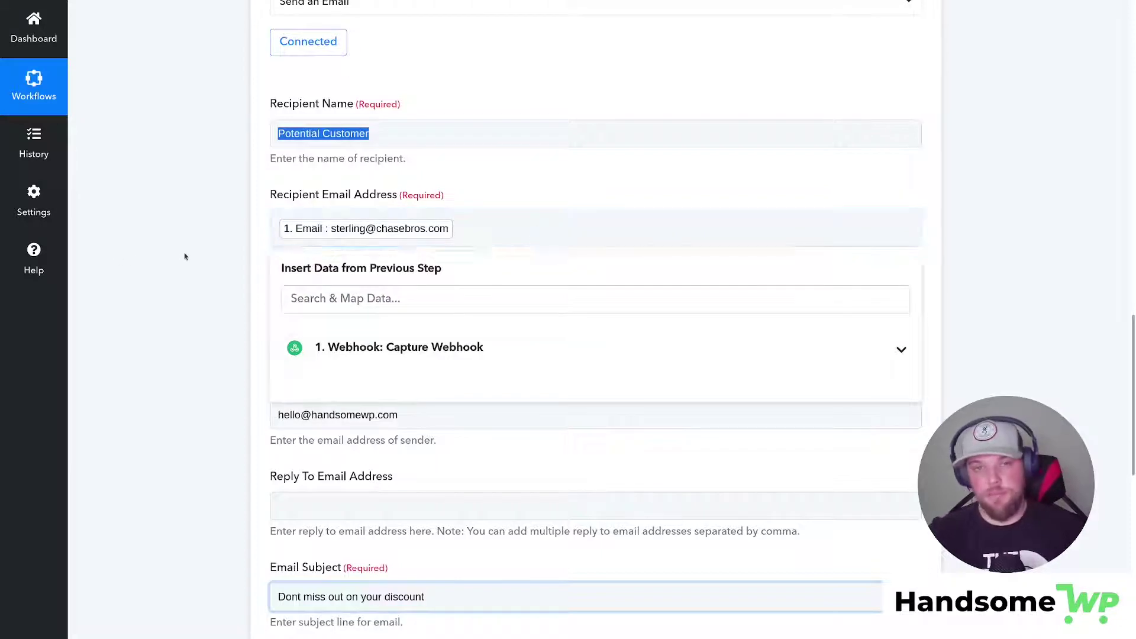
Step: Examine the sender name and sender e-mail address in the Gmail action by highlighting each value
{"action": "scroll", "coordinate": [258, 202], "scroll_direction": "down", "scroll_amount": 4}
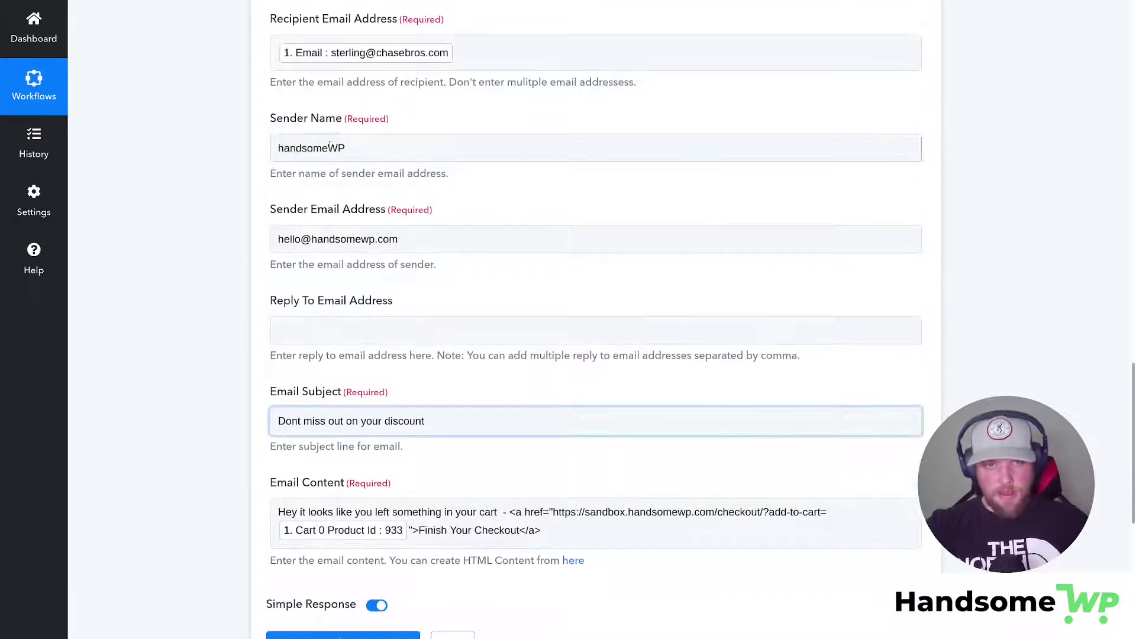
{"action": "key", "text": "Tab"}
{"action": "left_click", "coordinate": [222, 259]}
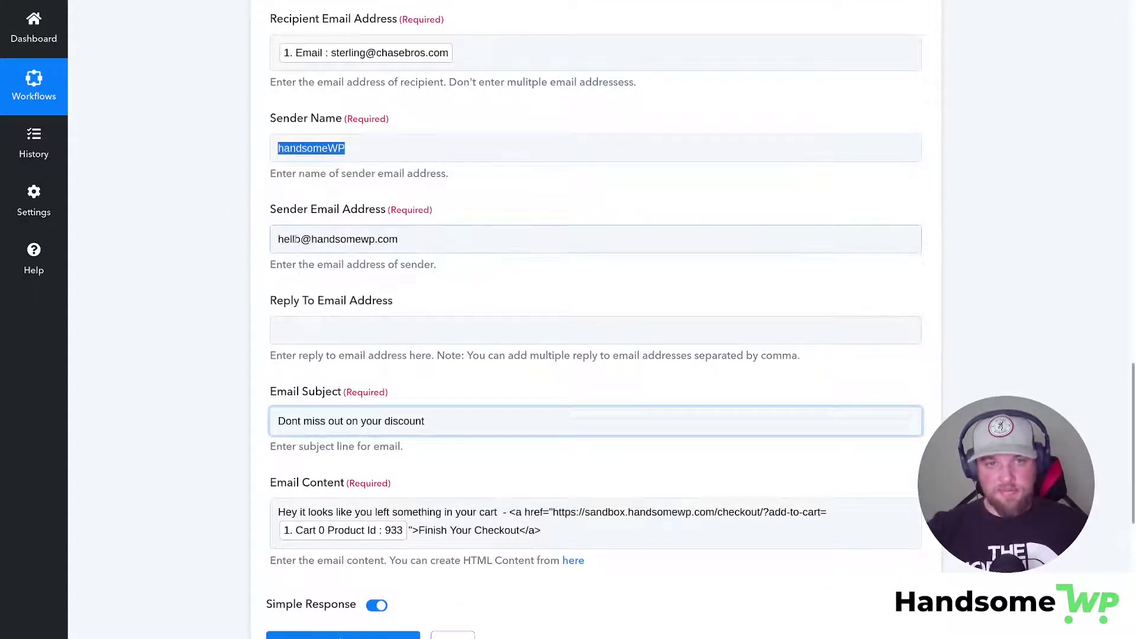
{"action": "key", "text": "Tab"}
{"action": "left_click", "coordinate": [223, 258]}
{"action": "scroll", "coordinate": [229, 271], "scroll_direction": "down", "scroll_amount": 3}
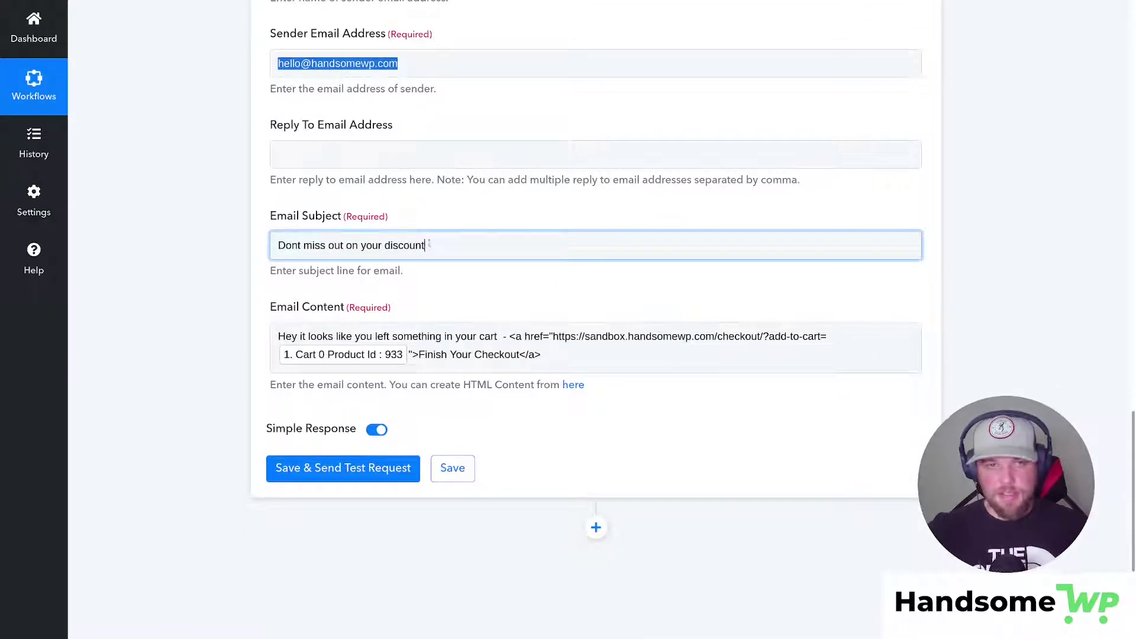
Step: Extend the Gmail action's e-mail subject to "Dont miss out on your discount! Finish your checkout!"
{"action": "left_click_drag", "start_coordinate": [428, 244], "coordinate": [295, 245]}
{"action": "left_click", "coordinate": [451, 243]}
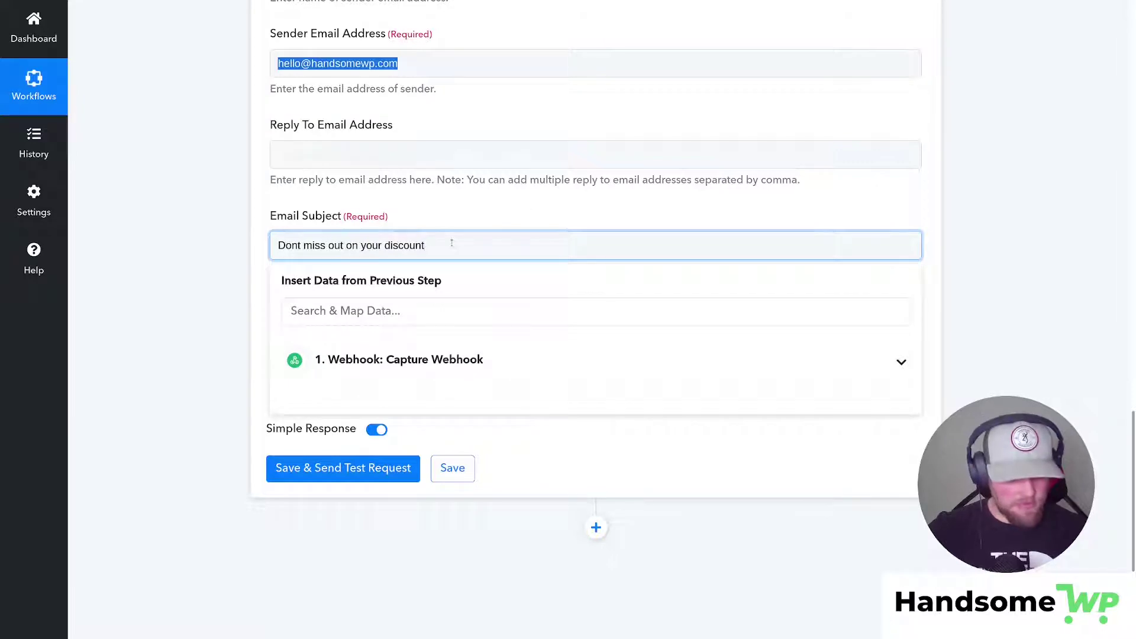
{"action": "type", "text": "! Fin"}
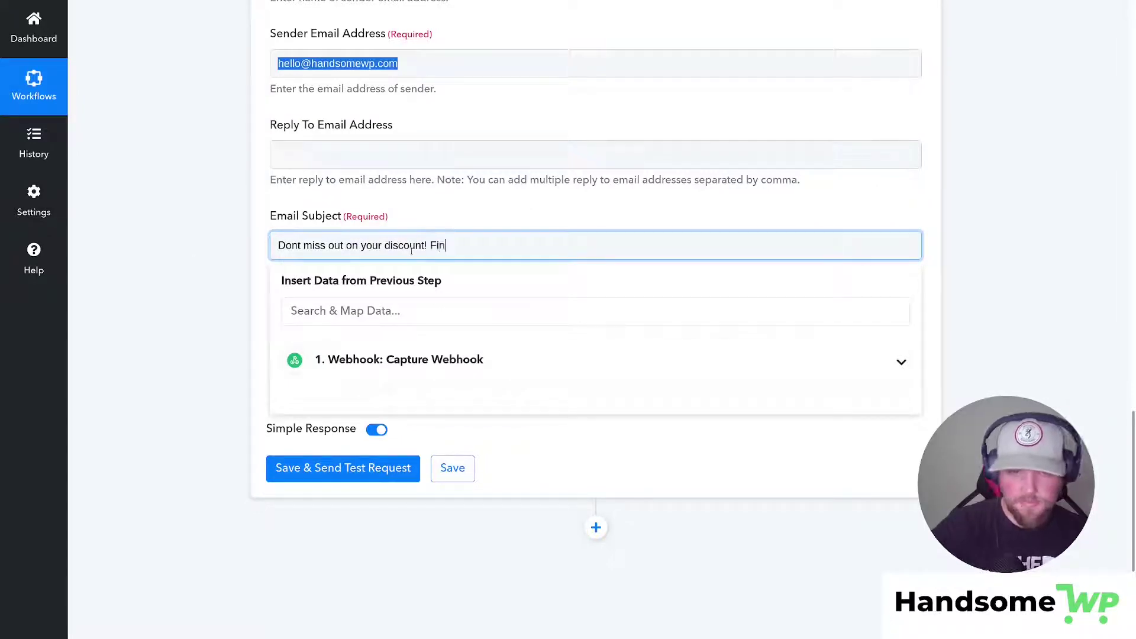
{"action": "type", "text": "ish yo"}
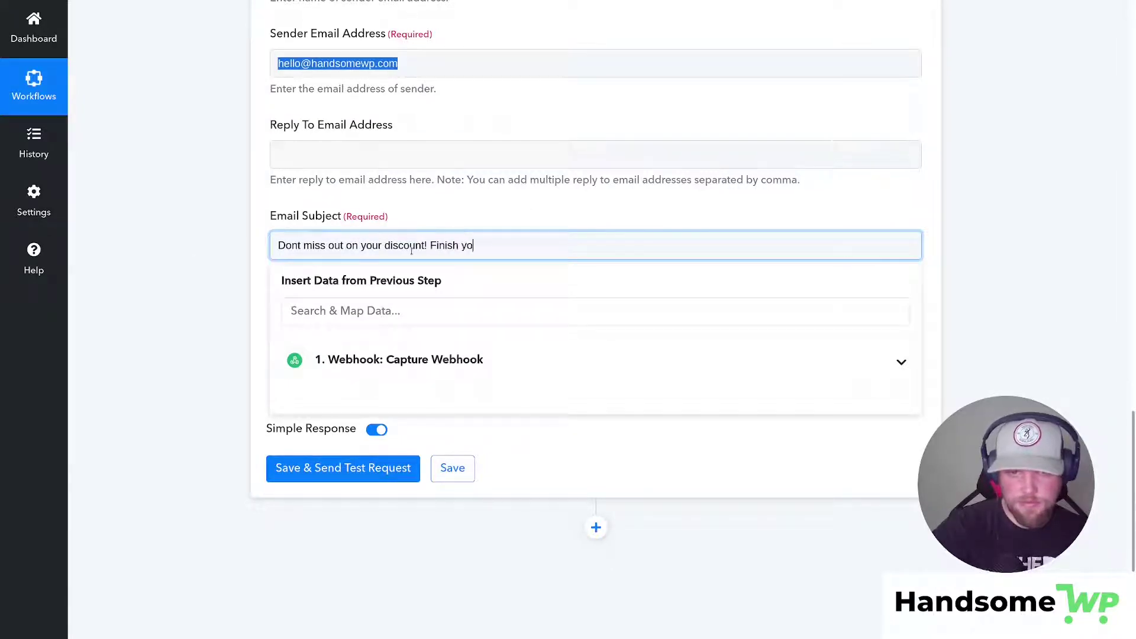
{"action": "type", "text": "ur checkout!"}
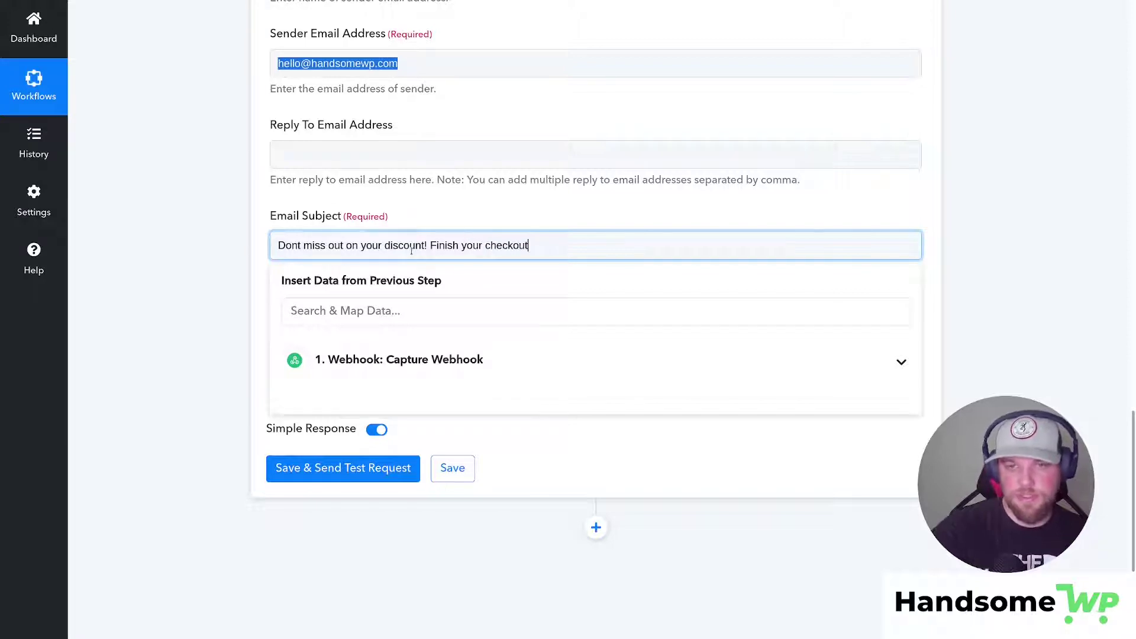
{"action": "left_click", "coordinate": [185, 261]}
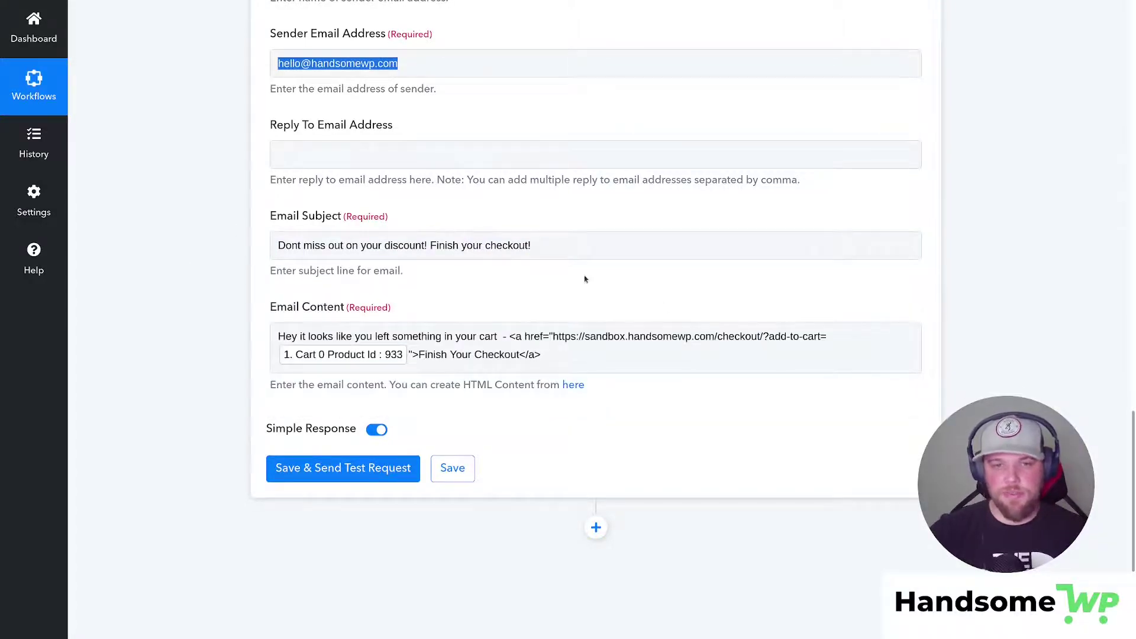
Step: Examine the e-mail content, highlighting the add-to-cart parameter in the checkout URL and the "Finish Your Checkout" link text
{"action": "scroll", "coordinate": [584, 279], "scroll_direction": "down", "scroll_amount": 2}
{"action": "scroll", "coordinate": [578, 317], "scroll_direction": "up", "scroll_amount": 3}
{"action": "scroll", "coordinate": [548, 333], "scroll_direction": "down", "scroll_amount": 2}
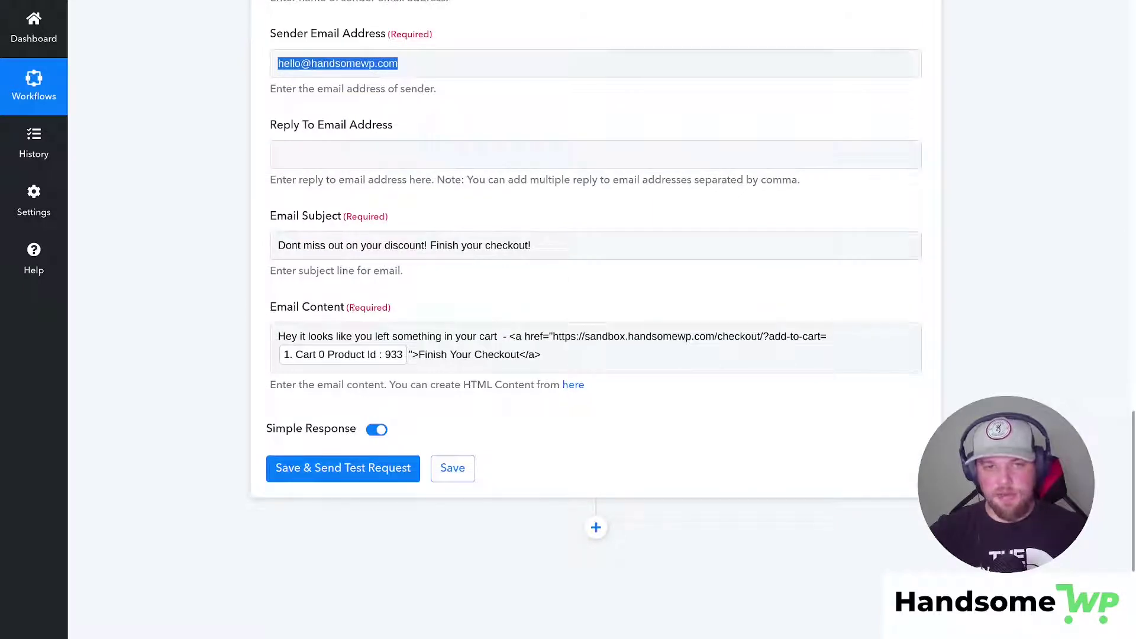
{"action": "left_click", "coordinate": [279, 334]}
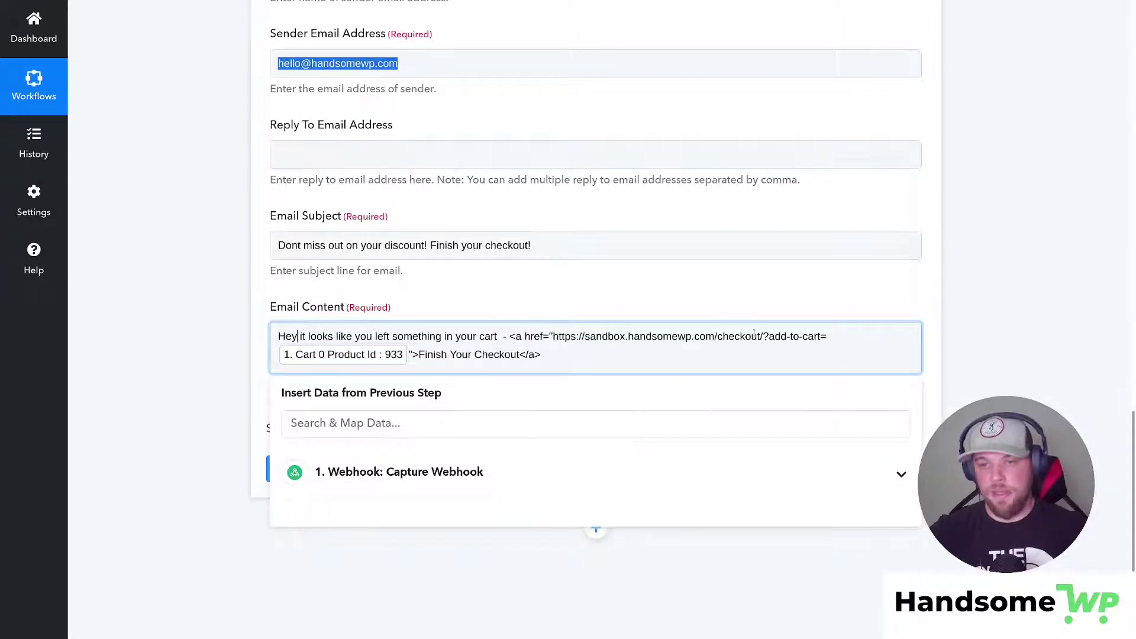
{"action": "left_click_drag", "start_coordinate": [769, 336], "coordinate": [820, 337]}
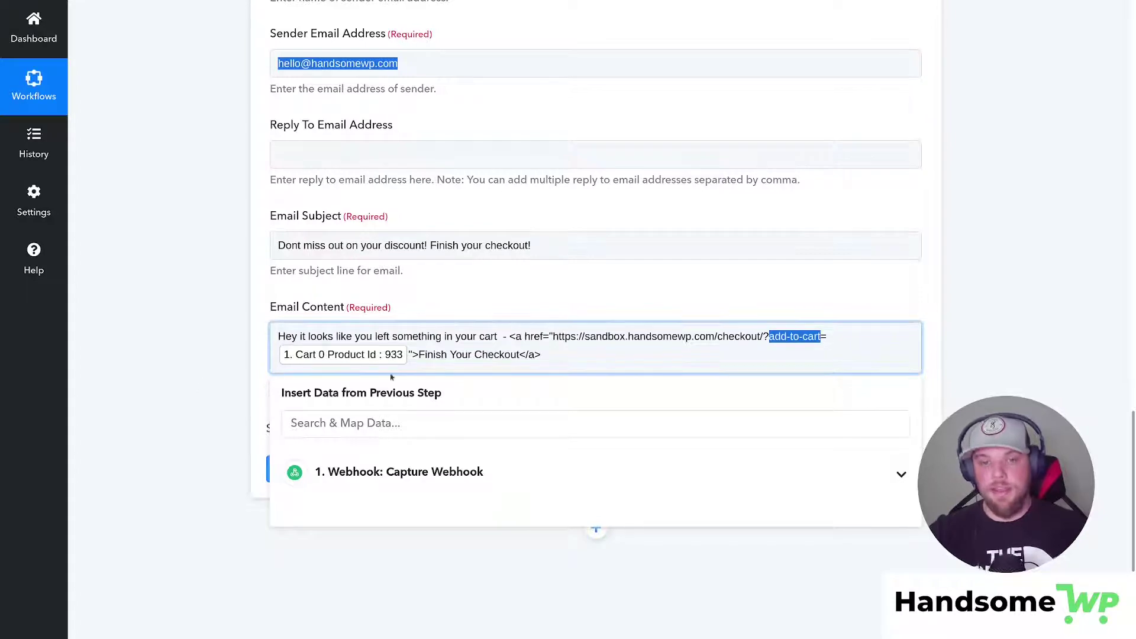
{"action": "left_click_drag", "start_coordinate": [418, 354], "coordinate": [521, 355]}
Step: Save the Gmail action while sending a test request, and switch to Mailspring to view the delivered e-mail
{"action": "scroll", "coordinate": [228, 406], "scroll_direction": "down", "scroll_amount": 3}
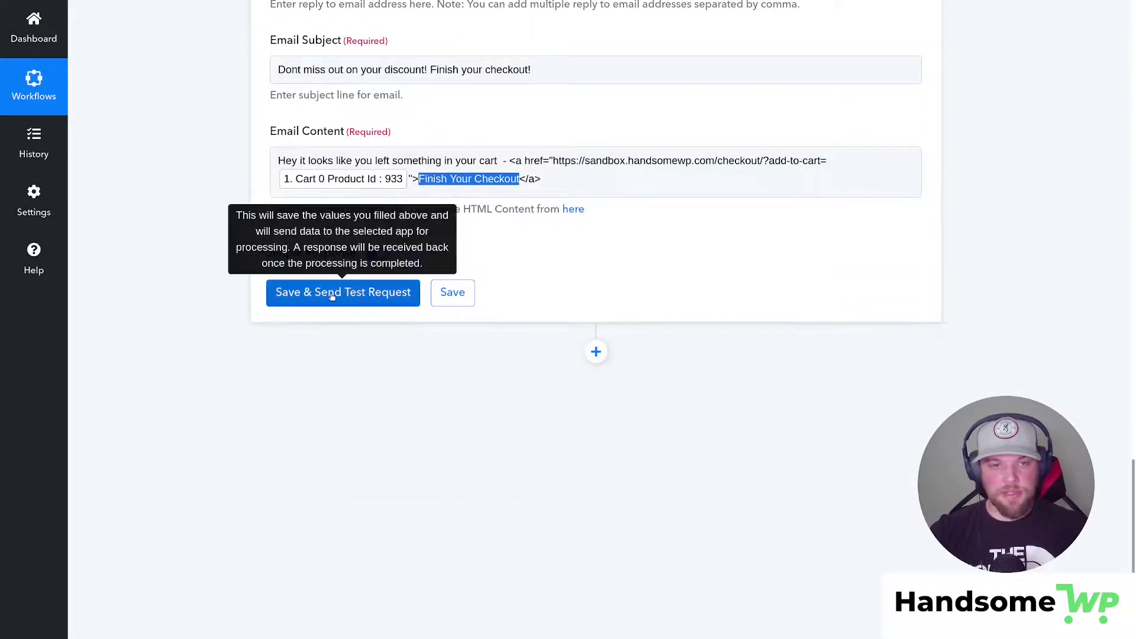
{"action": "left_click", "coordinate": [332, 294]}
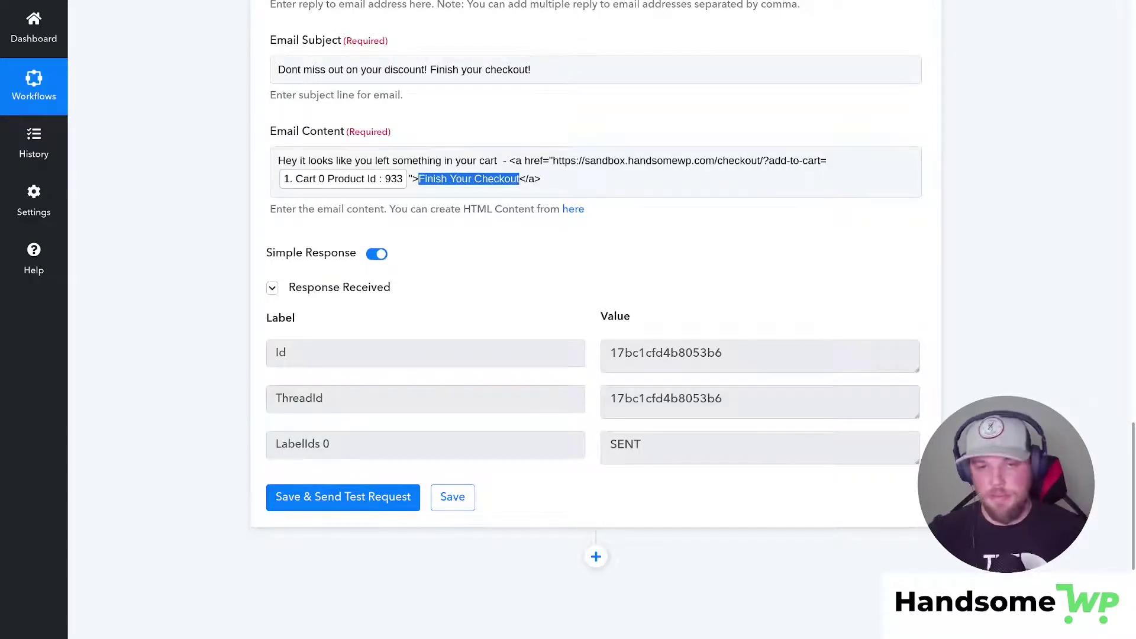
{"action": "key", "text": "alt+Tab"}
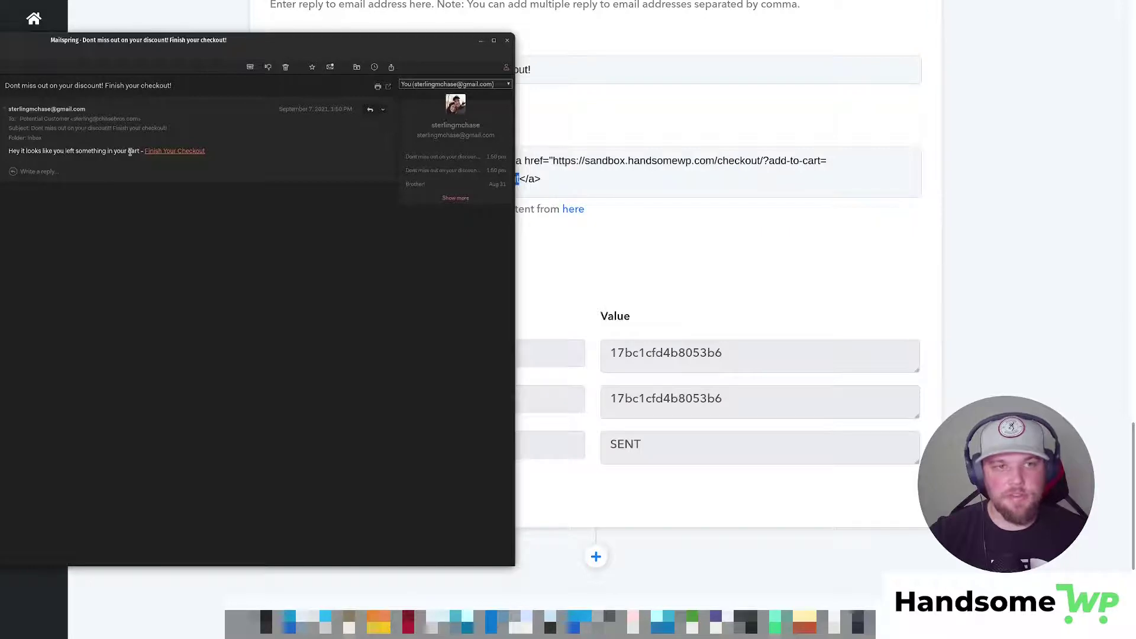
Step: Copy the address of the e-mail's Finish Your Checkout link and open it in a new Firefox tab
{"action": "mouse_move", "coordinate": [158, 154]}
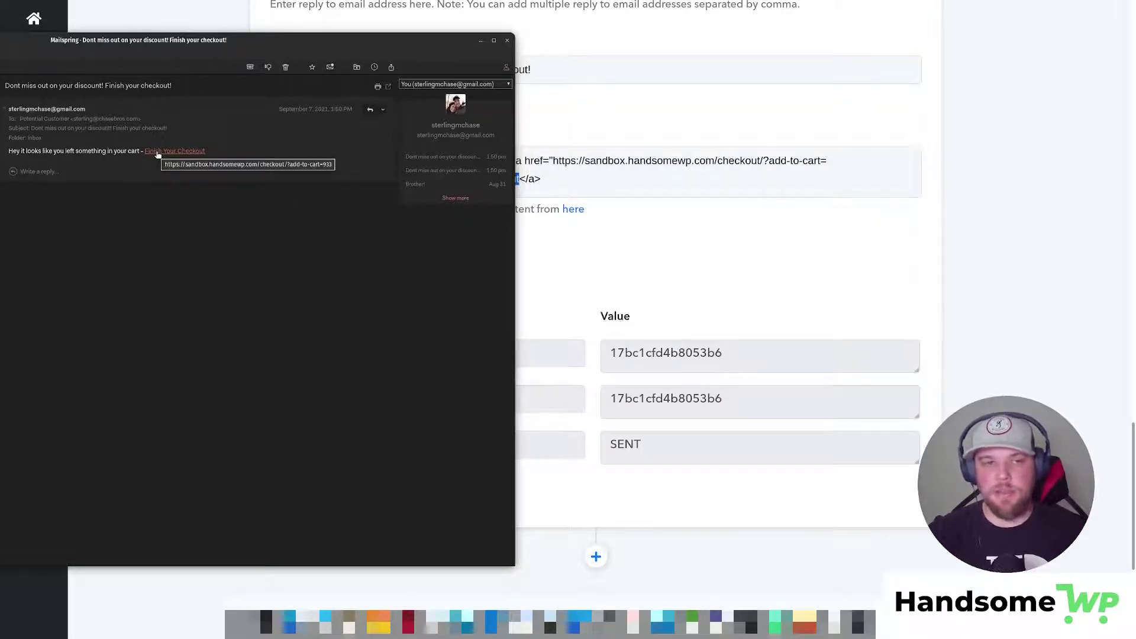
{"action": "right_click", "coordinate": [158, 154]}
{"action": "left_click", "coordinate": [191, 170]}
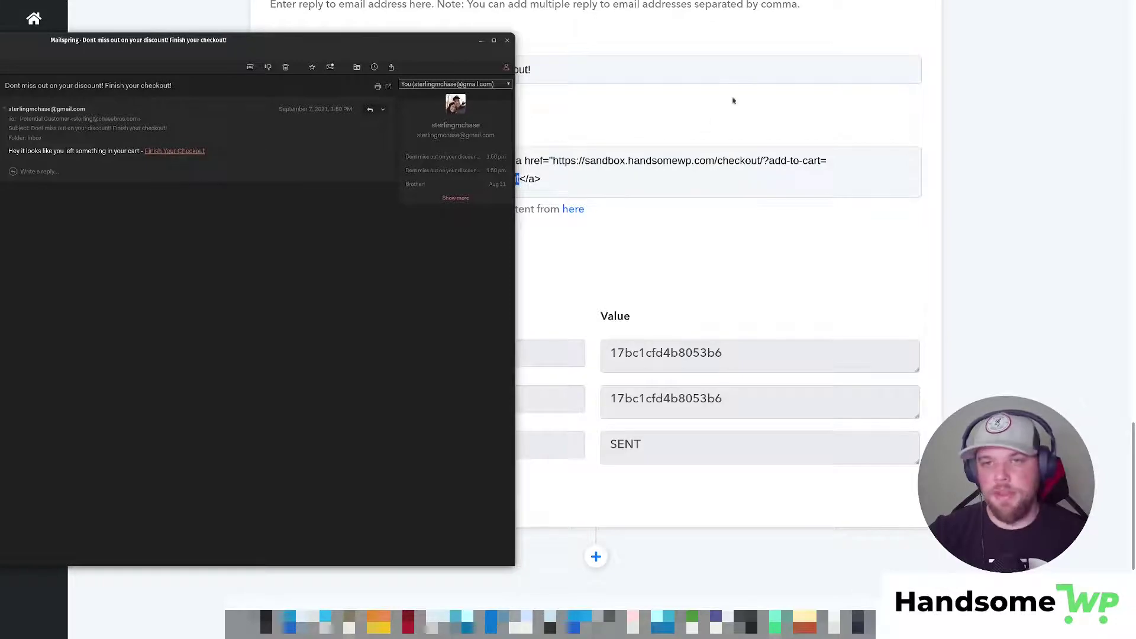
{"action": "left_click", "coordinate": [732, 101]}
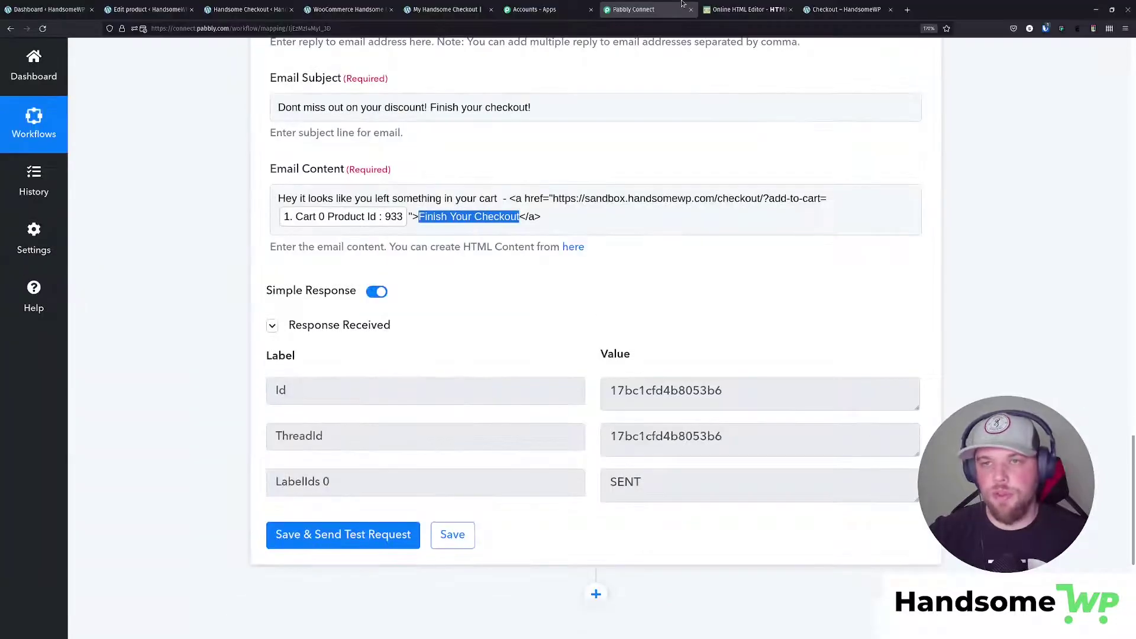
{"action": "left_click", "coordinate": [907, 9]}
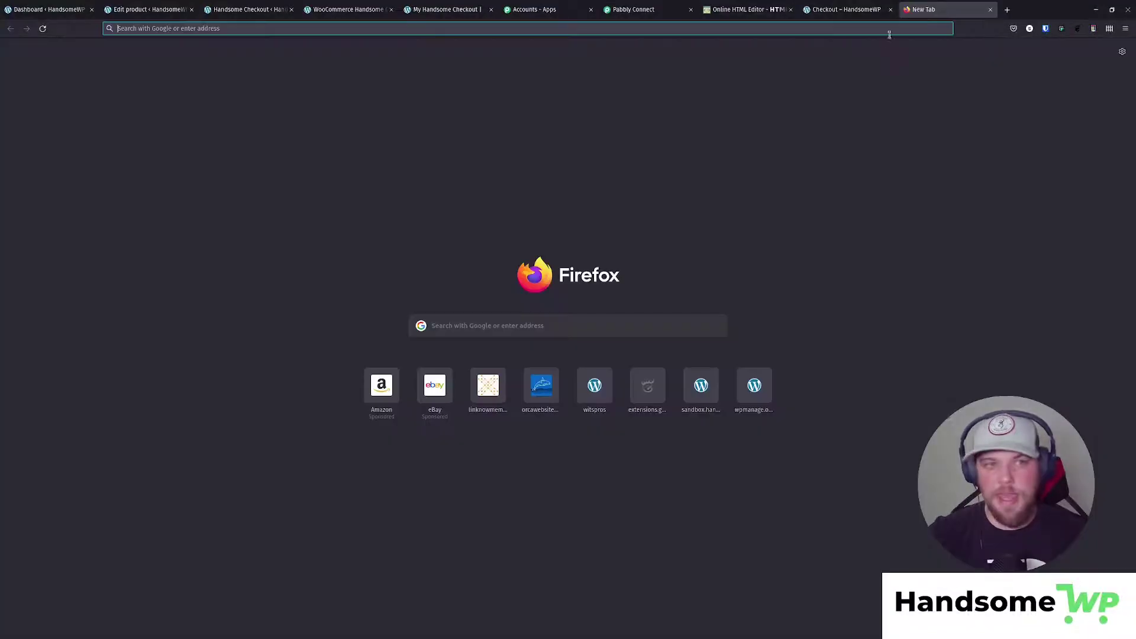
{"action": "key", "text": "ctrl+v"}
{"action": "key", "text": "Return"}
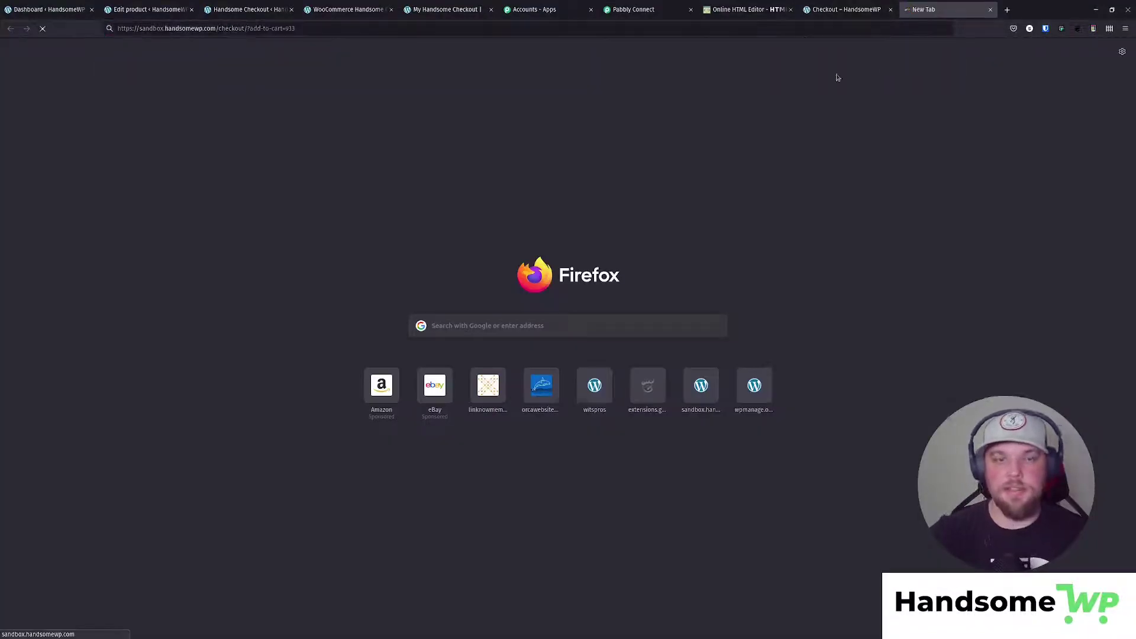
Step: Review the order items and billing details on the checkout page opened from the e-mail link, and close that page
{"action": "key", "text": "F11"}
{"action": "scroll", "coordinate": [512, 264], "scroll_direction": "down", "scroll_amount": 5}
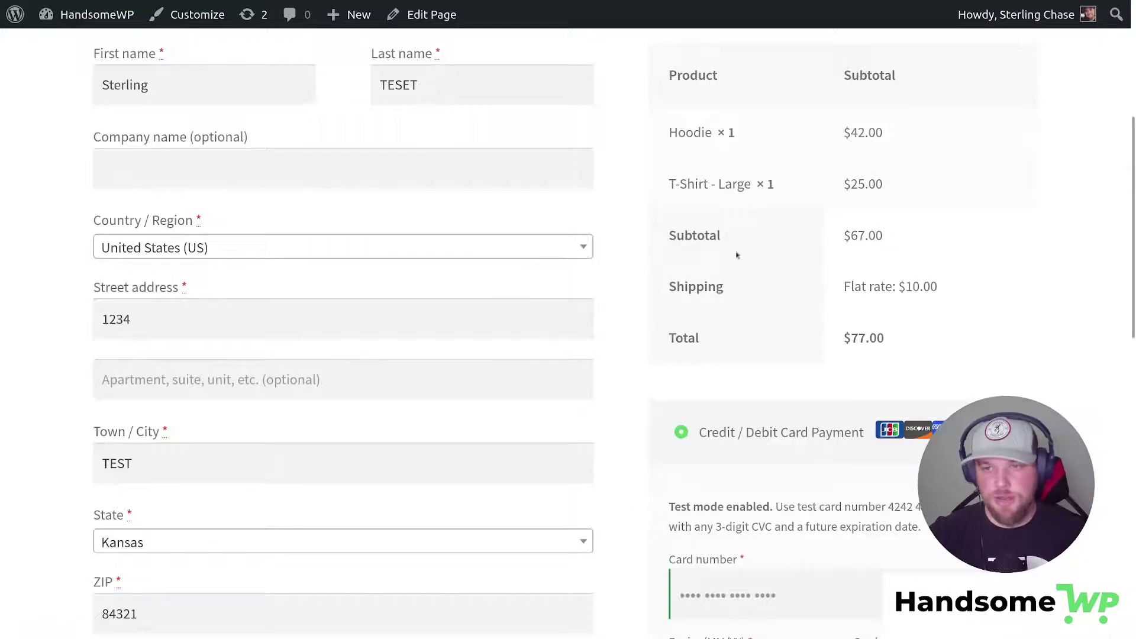
{"action": "scroll", "coordinate": [936, 205], "scroll_direction": "down", "scroll_amount": 7}
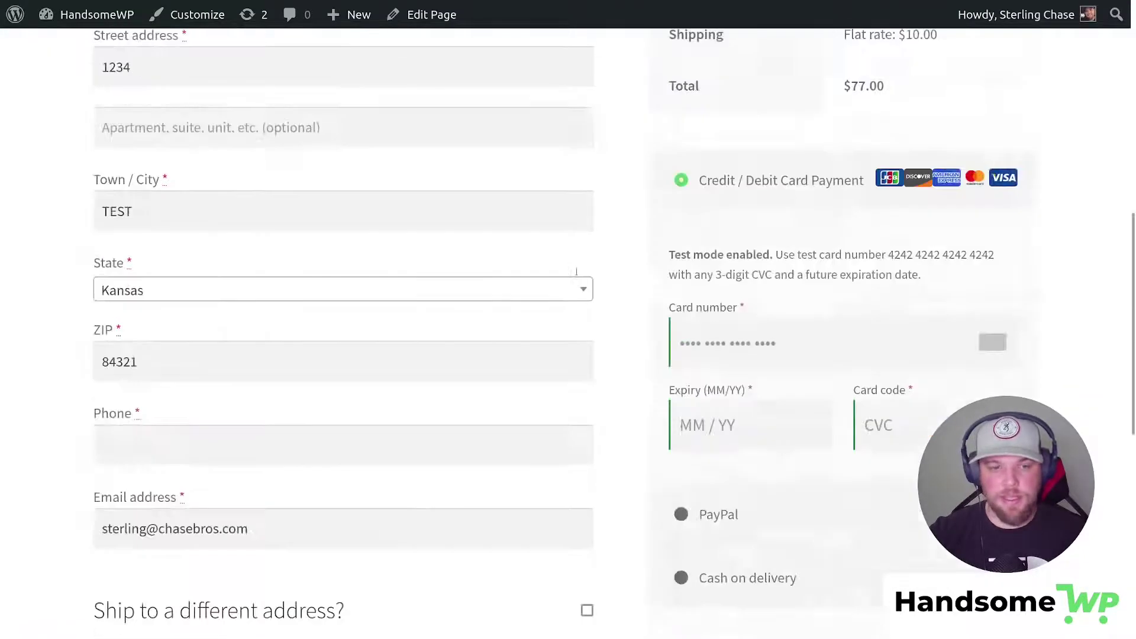
{"action": "scroll", "coordinate": [936, 205], "scroll_direction": "up", "scroll_amount": 10}
{"action": "mouse_move", "coordinate": [570, 12]}
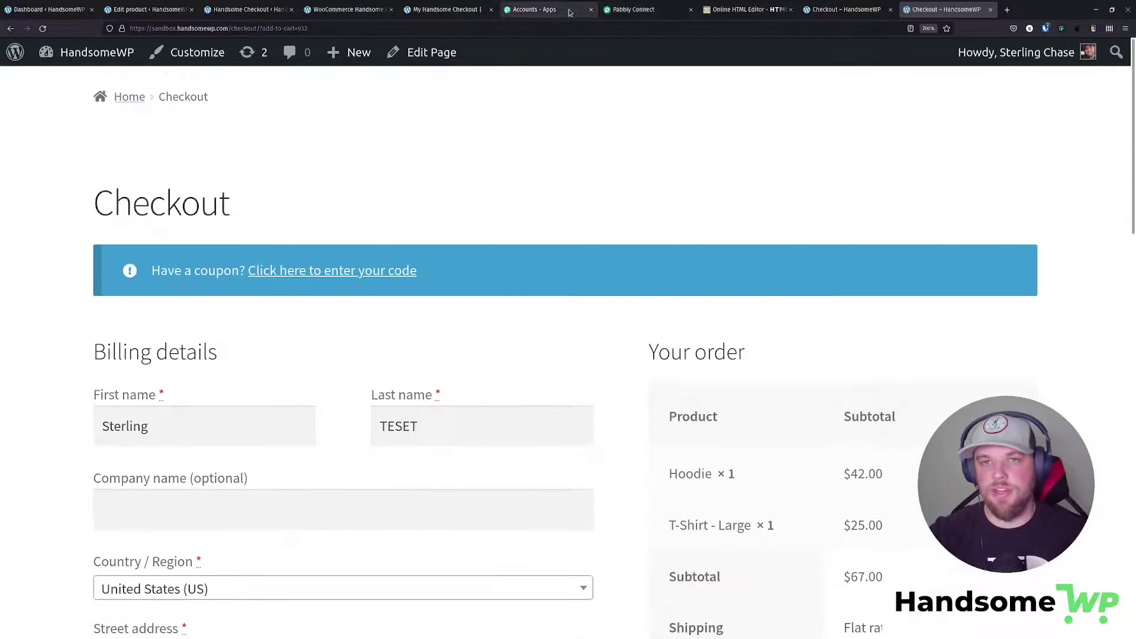
{"action": "left_click", "coordinate": [990, 9]}
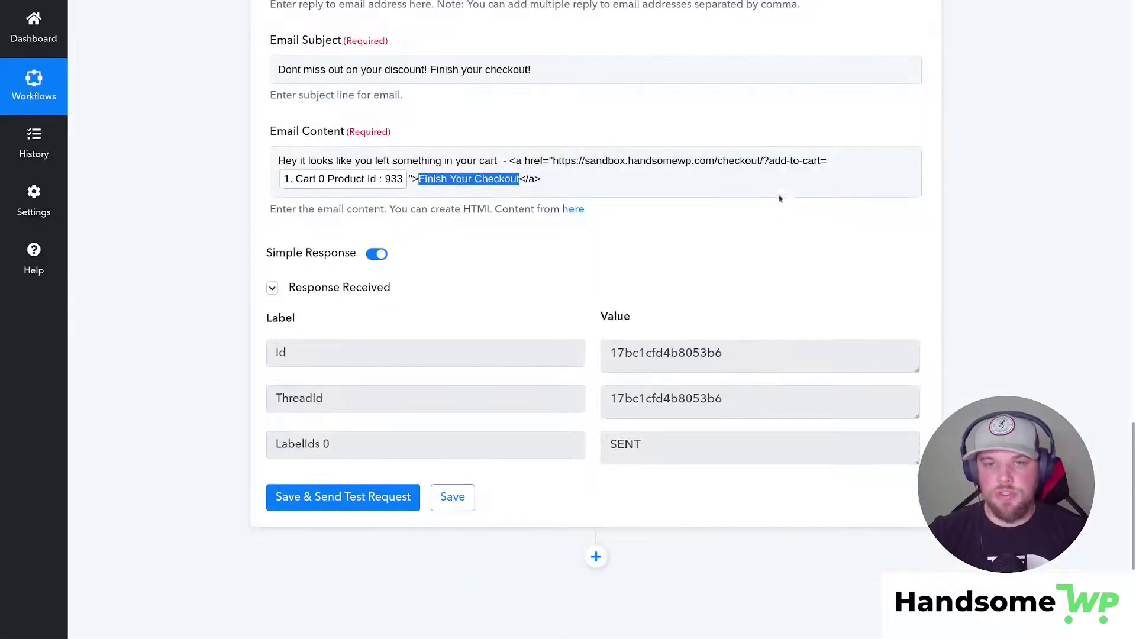
Step: Look through the Abandon Cart workflow's webhook trigger and Gmail action, and disable the workflow
{"action": "scroll", "coordinate": [787, 294], "scroll_direction": "up", "scroll_amount": 15}
{"action": "scroll", "coordinate": [782, 274], "scroll_direction": "down", "scroll_amount": 12}
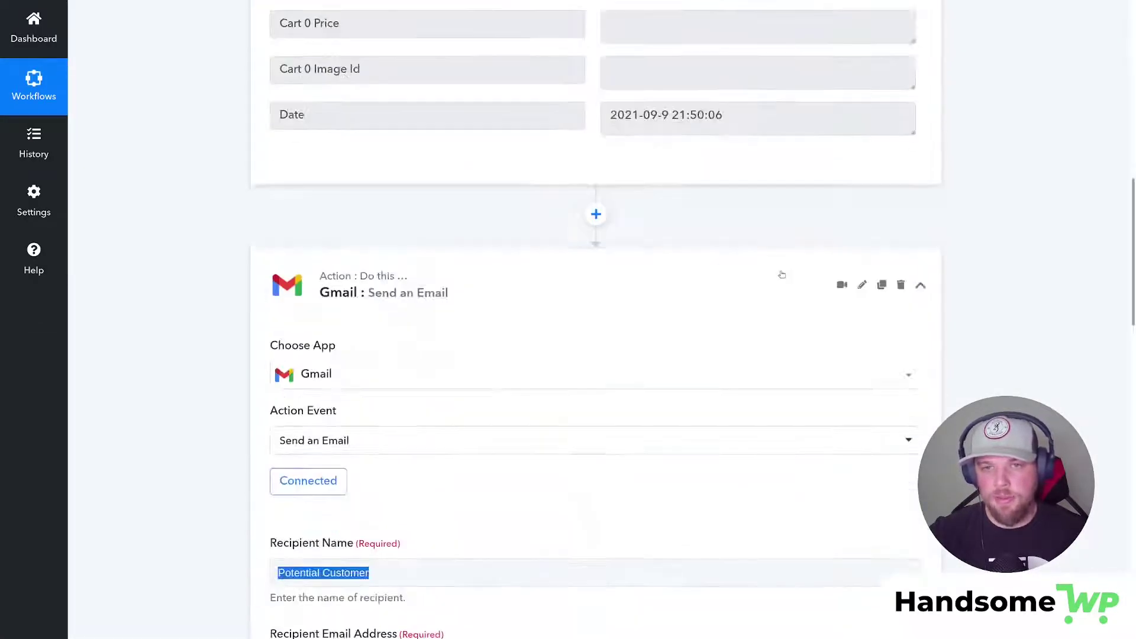
{"action": "scroll", "coordinate": [824, 393], "scroll_direction": "down", "scroll_amount": 1}
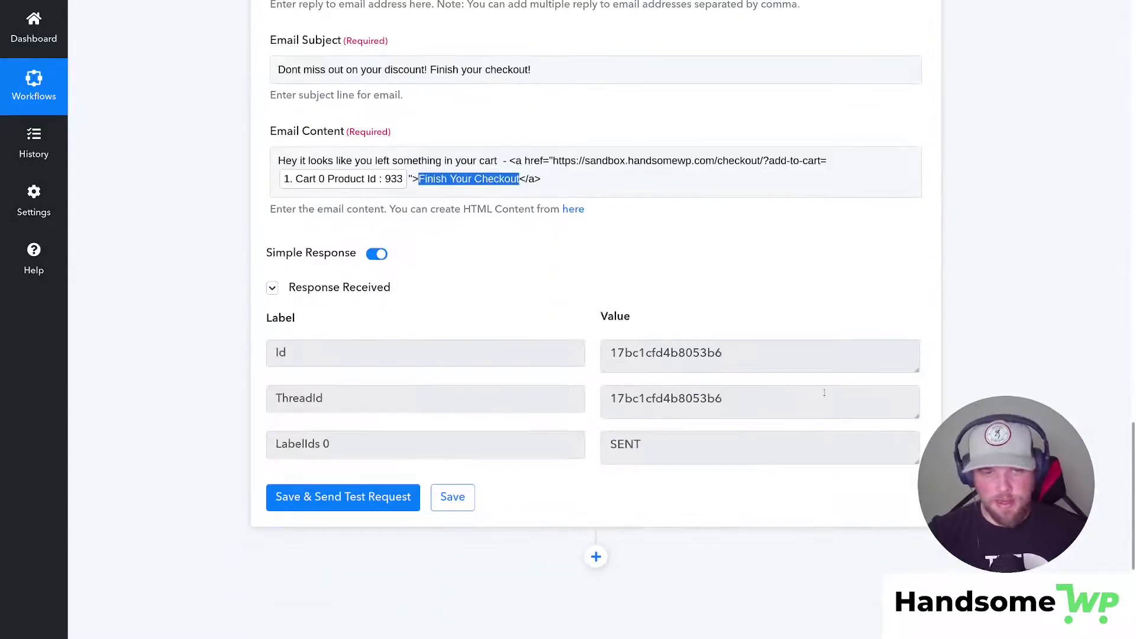
{"action": "scroll", "coordinate": [816, 393], "scroll_direction": "up", "scroll_amount": 5}
{"action": "scroll", "coordinate": [876, 355], "scroll_direction": "up", "scroll_amount": 20}
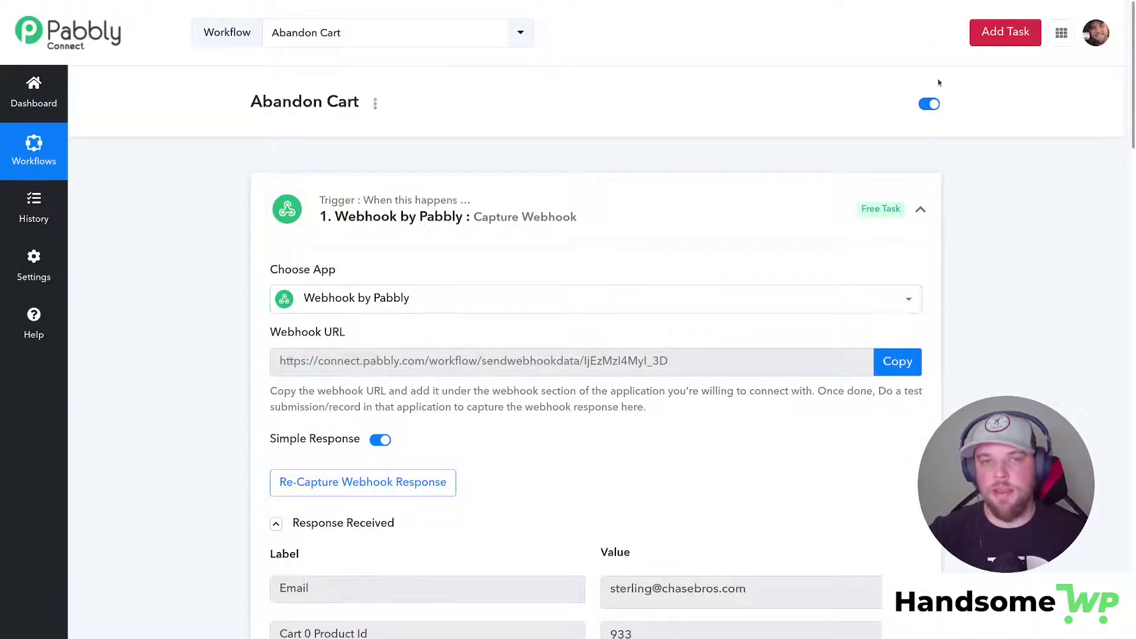
{"action": "left_click", "coordinate": [929, 104]}
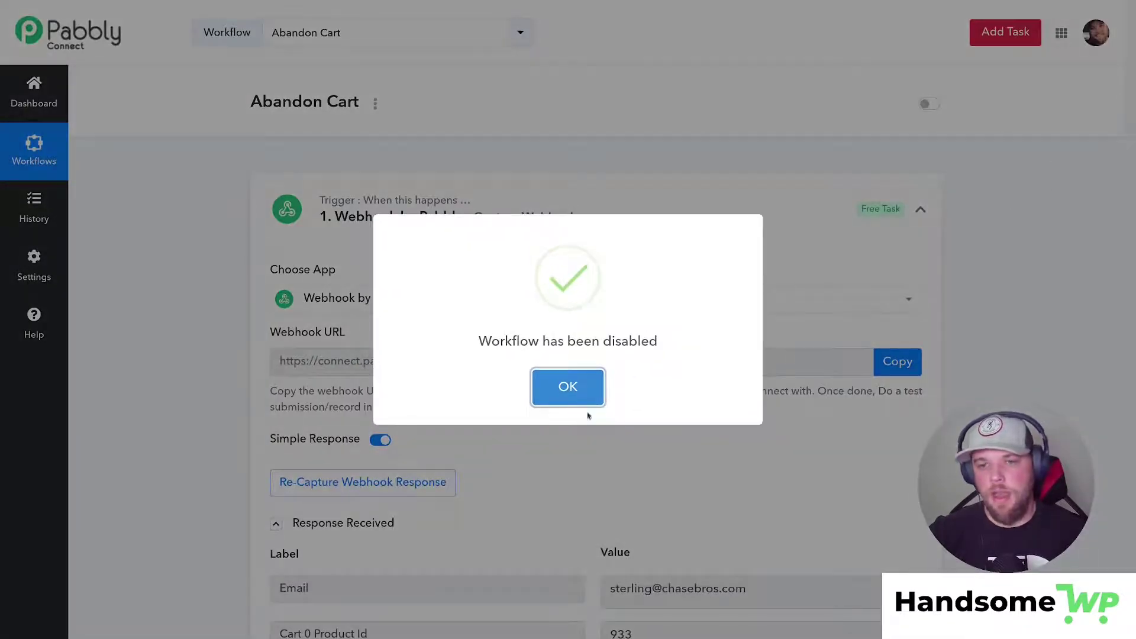
{"action": "left_click", "coordinate": [567, 387]}
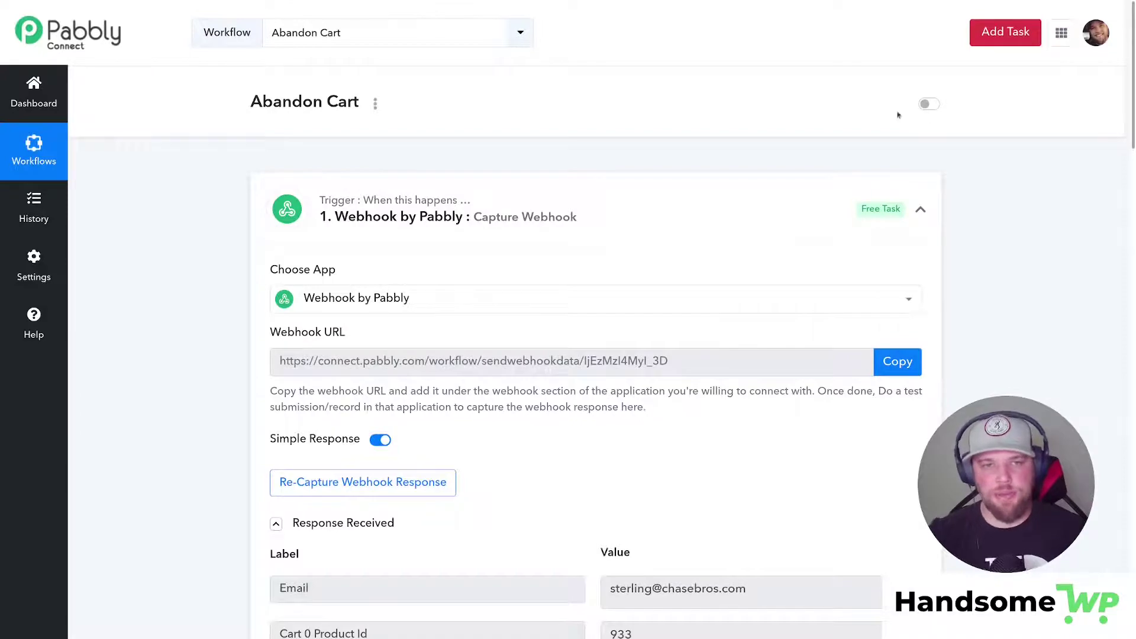
Step: Return to the WordPress Abandoned Carts settings and examine the Your Abandoned Carts list of e-mails, products and dates
{"action": "mouse_move", "coordinate": [228, 3]}
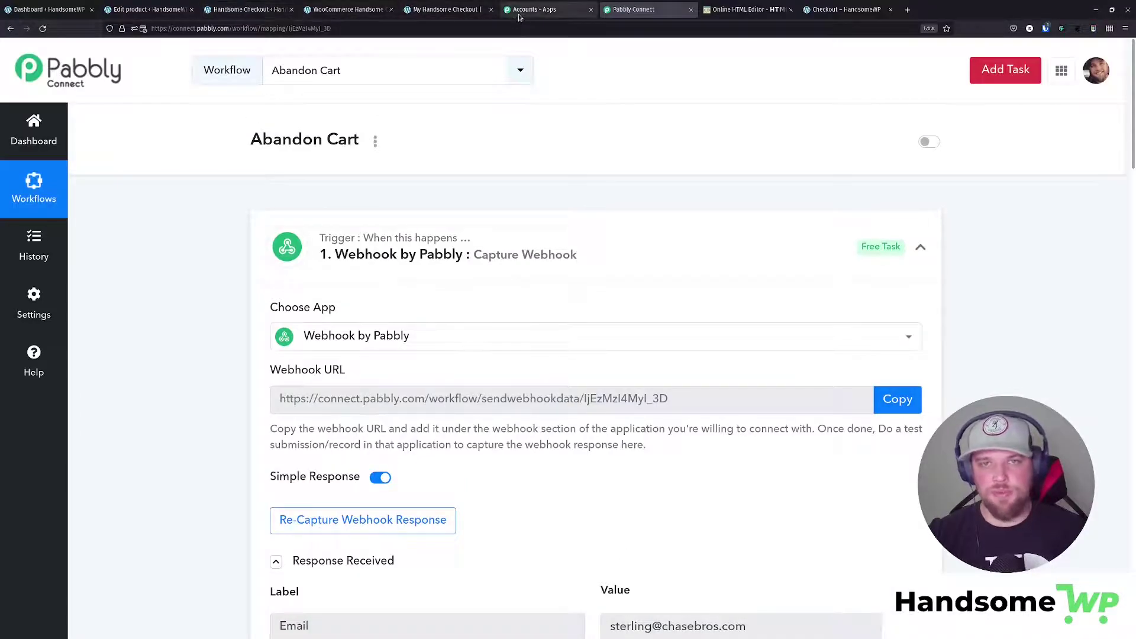
{"action": "left_click", "coordinate": [450, 9]}
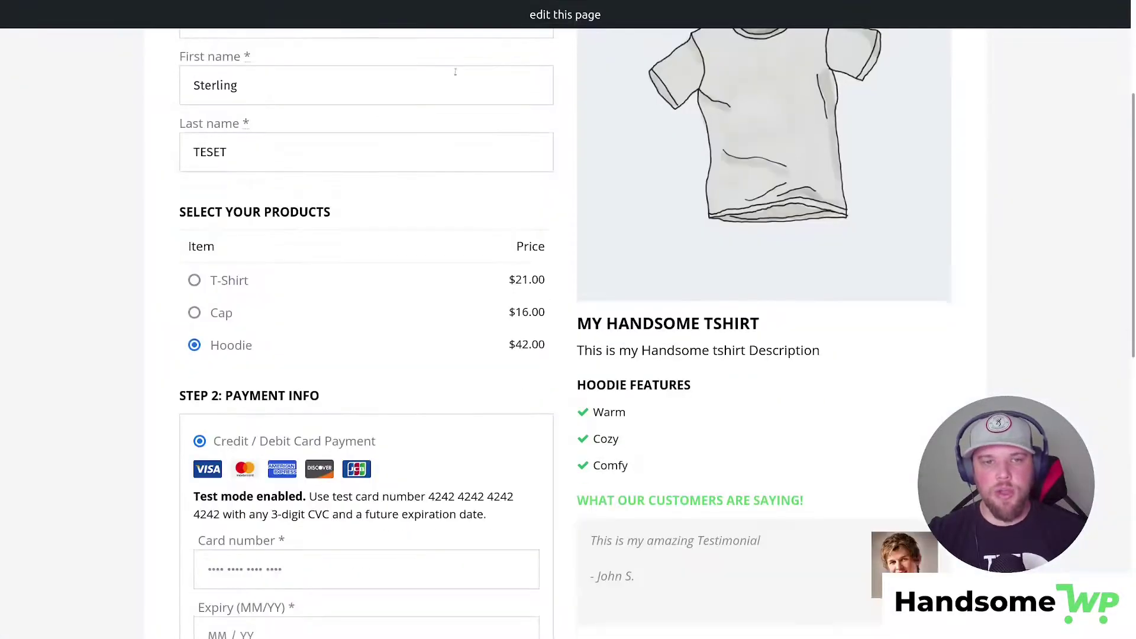
{"action": "left_click", "coordinate": [334, 8]}
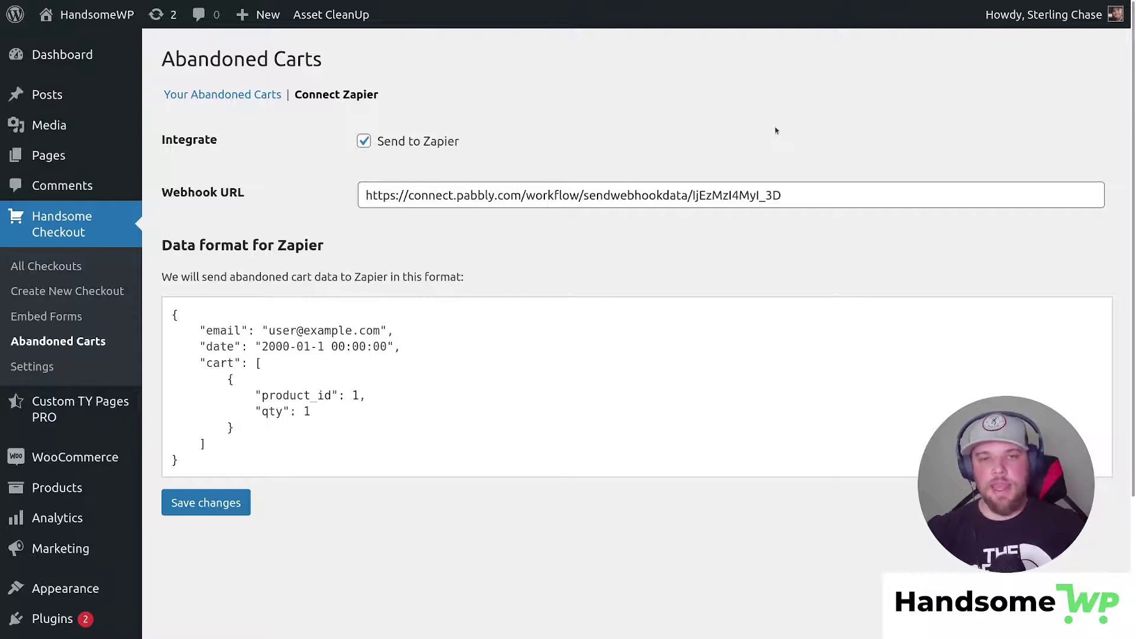
{"action": "left_click", "coordinate": [269, 98]}
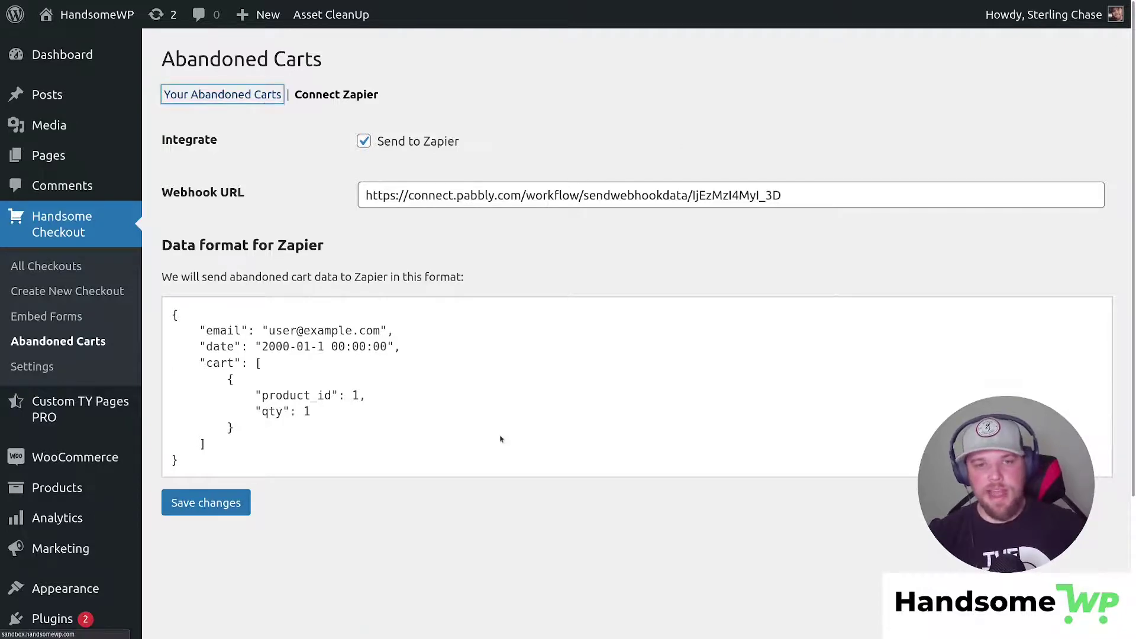
{"action": "scroll", "coordinate": [289, 393], "scroll_direction": "down", "scroll_amount": 3}
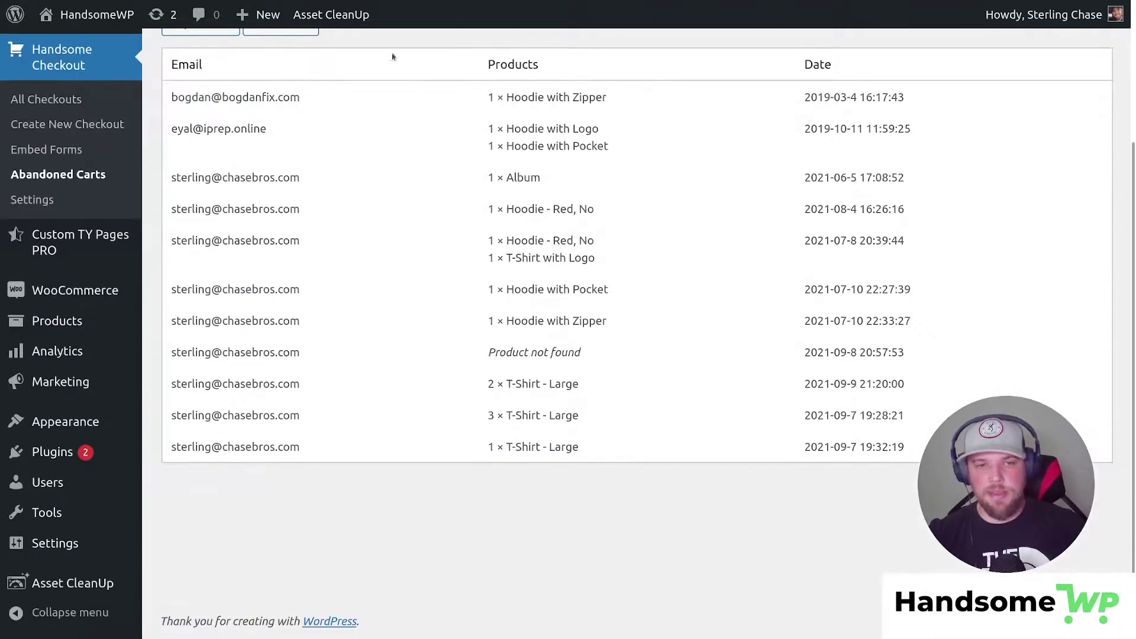
{"action": "scroll", "coordinate": [401, 411], "scroll_direction": "up", "scroll_amount": 3}
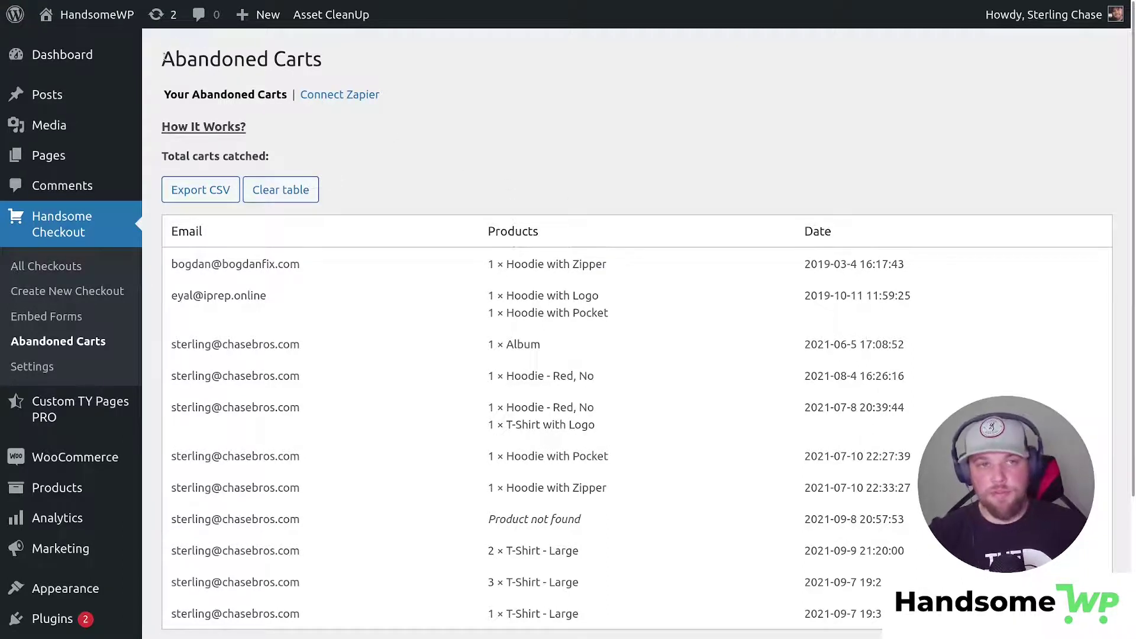
{"action": "left_click_drag", "start_coordinate": [164, 57], "coordinate": [373, 61]}
{"action": "left_click", "coordinate": [789, 174]}
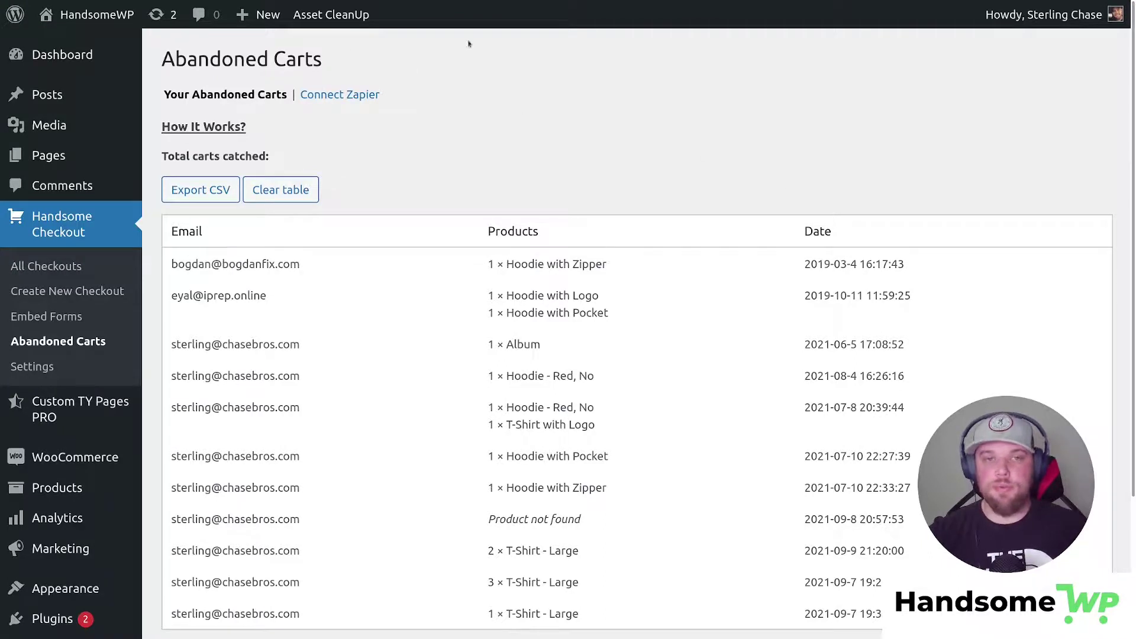